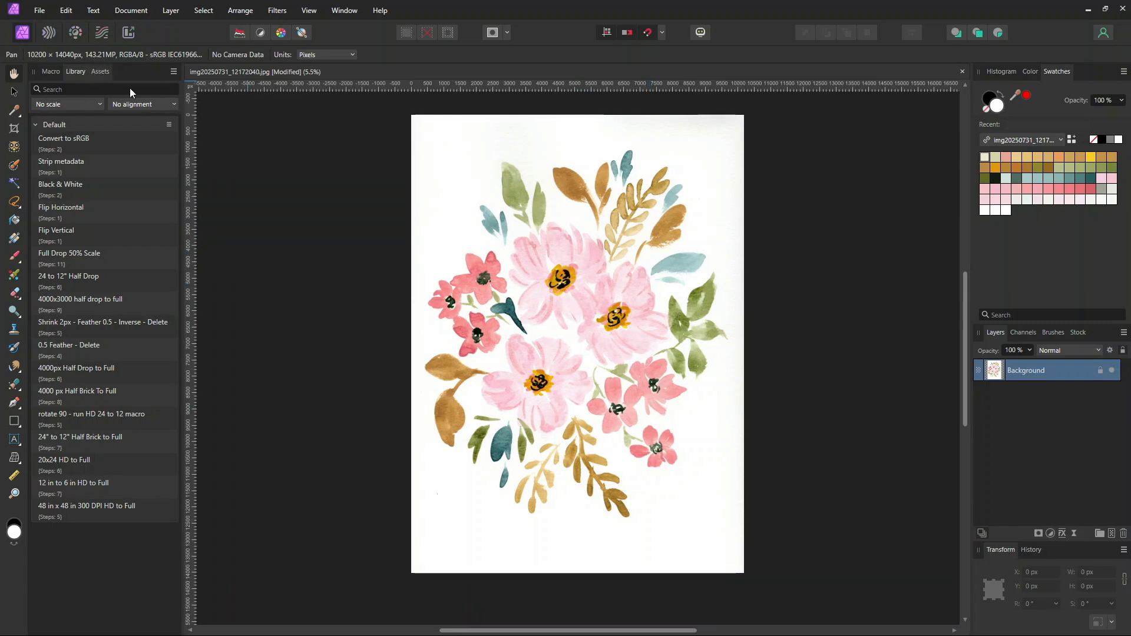
pyautogui.click(101, 71)
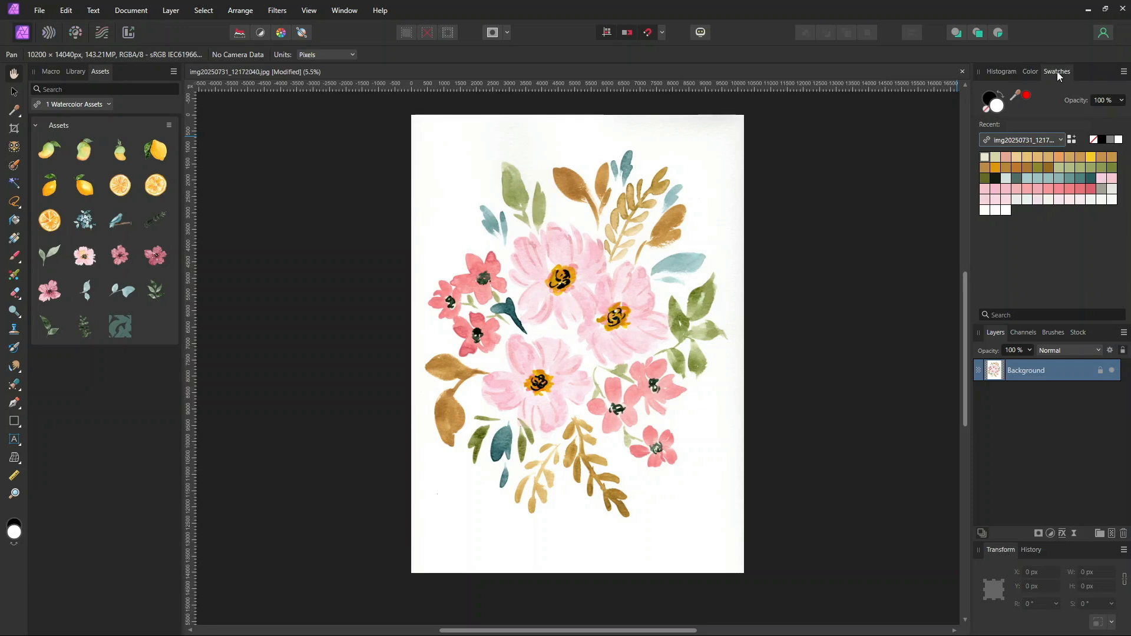
pyautogui.click(351, 13)
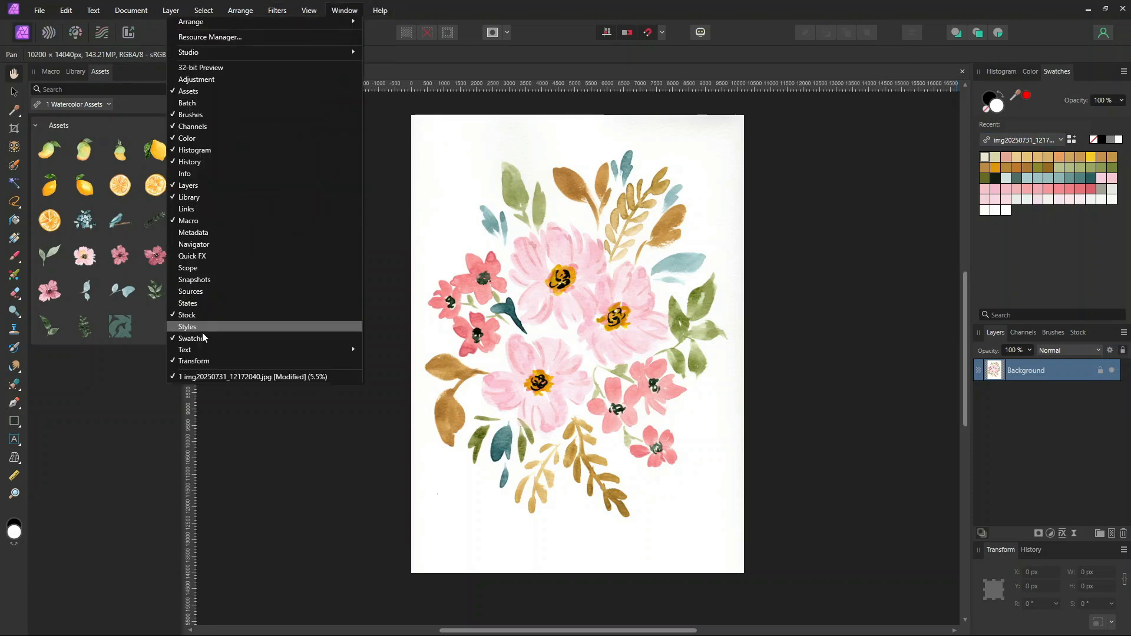
pyautogui.click(1123, 72)
pyautogui.click(1123, 73)
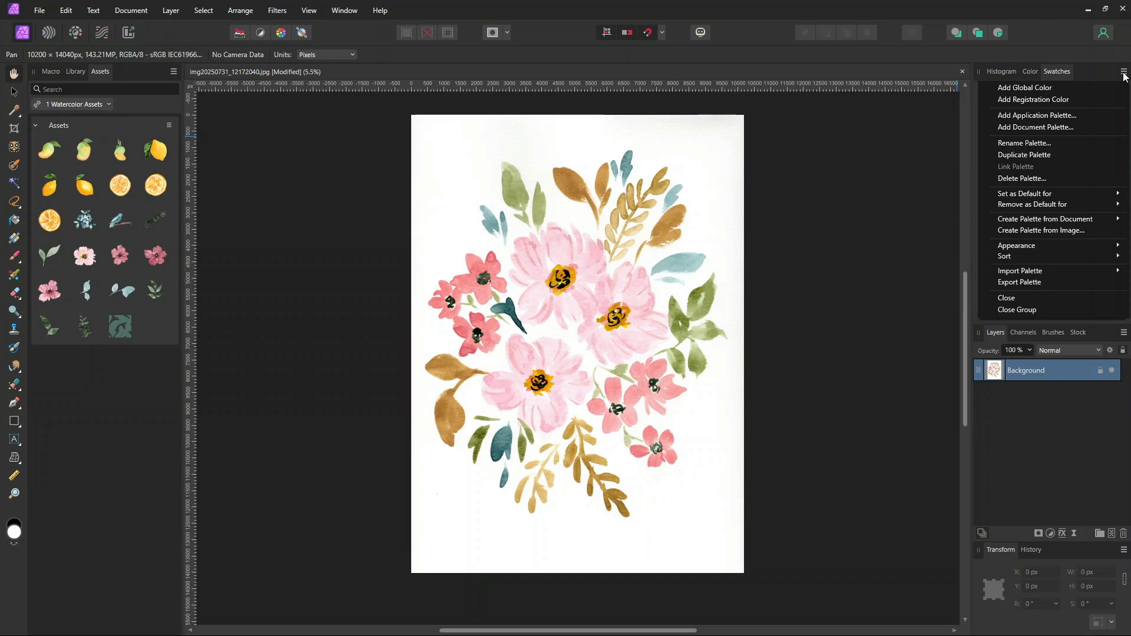
pyautogui.moveTo(1054, 222)
pyautogui.click(1029, 431)
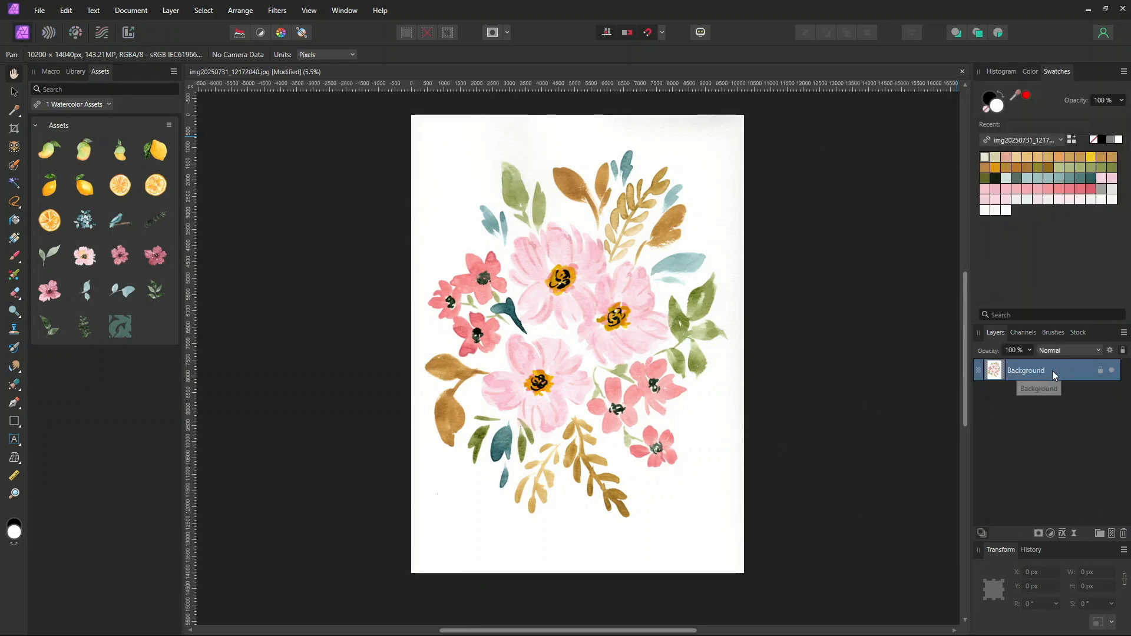
# Duplicate the Background layer and add a new empty pixel layer above the original background
pyautogui.hotkey('ctrl', 'j')
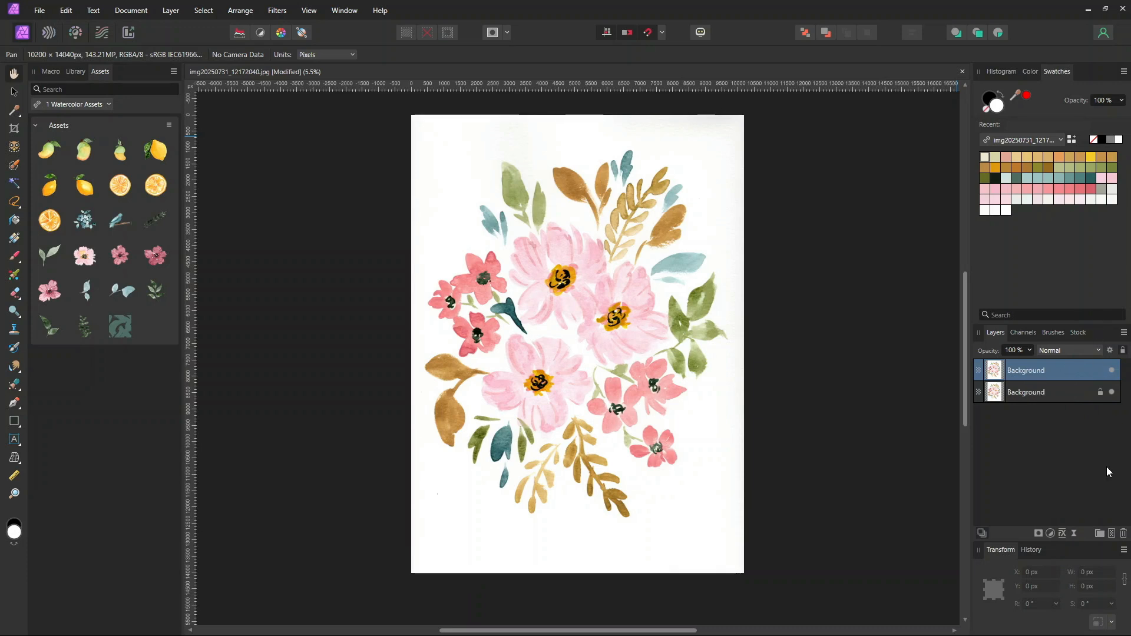
pyautogui.click(1028, 393)
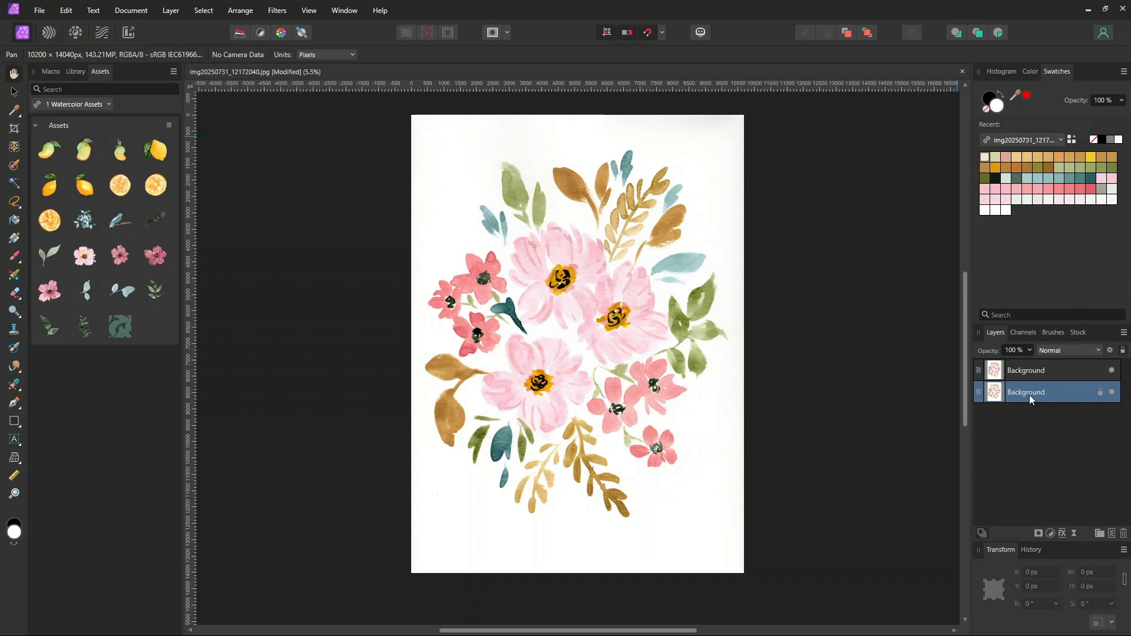
pyautogui.click(1111, 533)
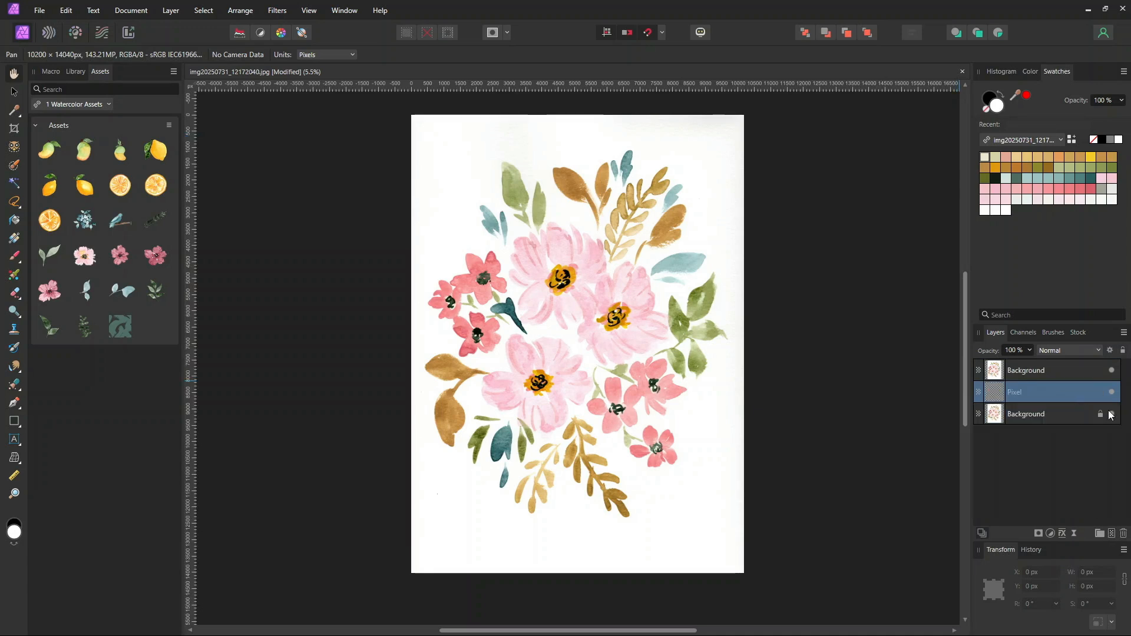
# Fill the new pixel layer with black using the Flood Fill tool and hide the original background layer
pyautogui.click(993, 97)
pyautogui.click(15, 221)
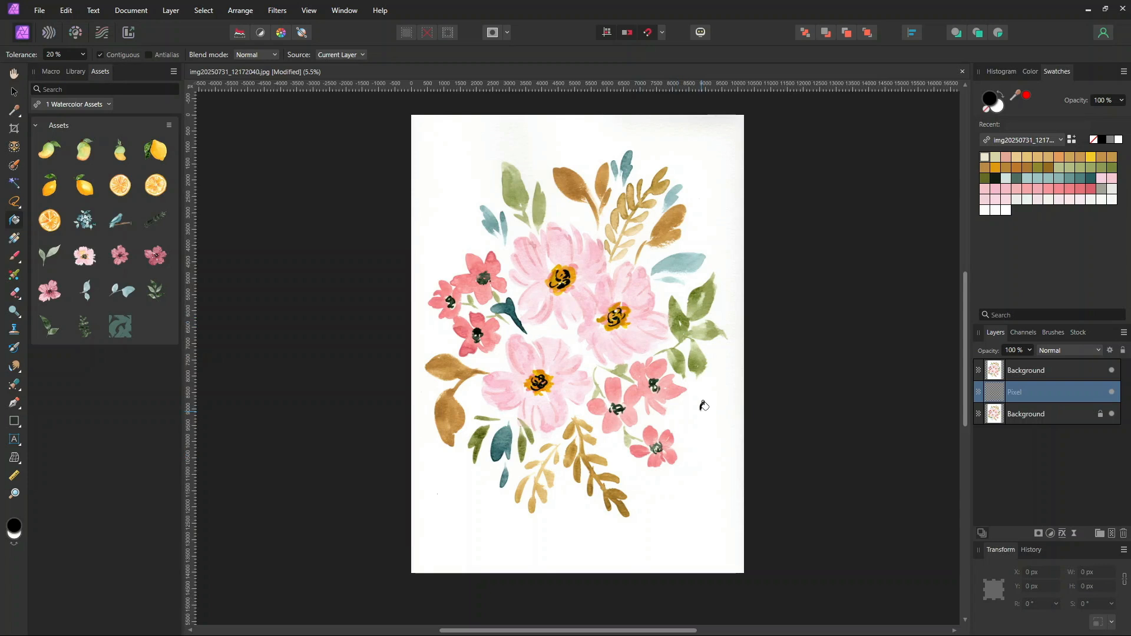
pyautogui.click(1112, 415)
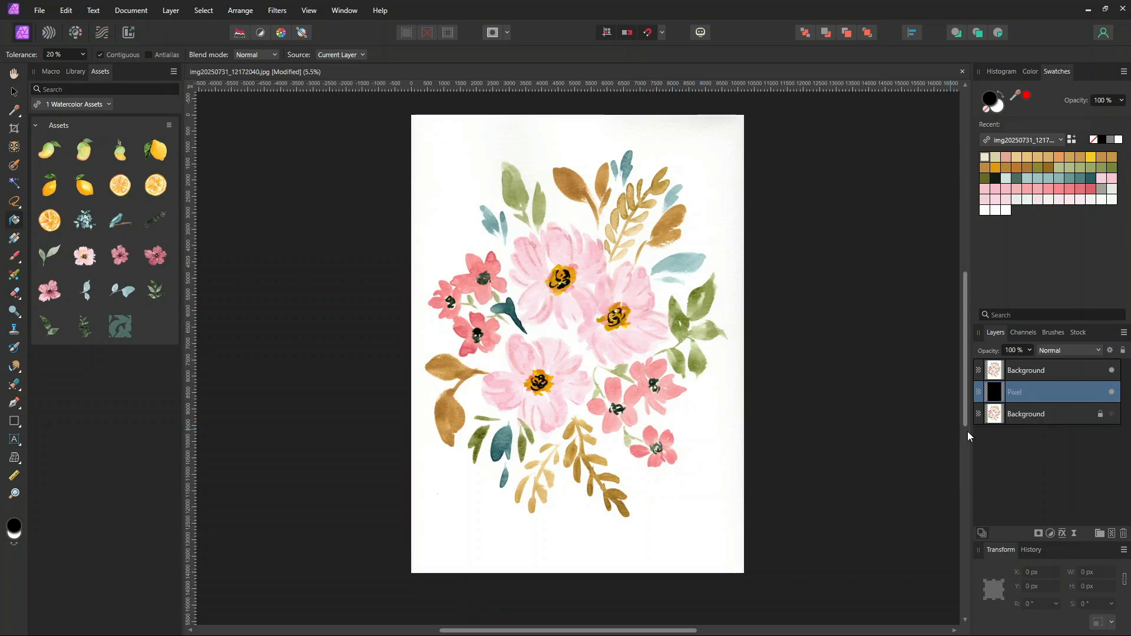
# Darken the top background copy with a Curves adjustment, lowering the curve's midpoint, and merge it into the layer
pyautogui.click(1036, 371)
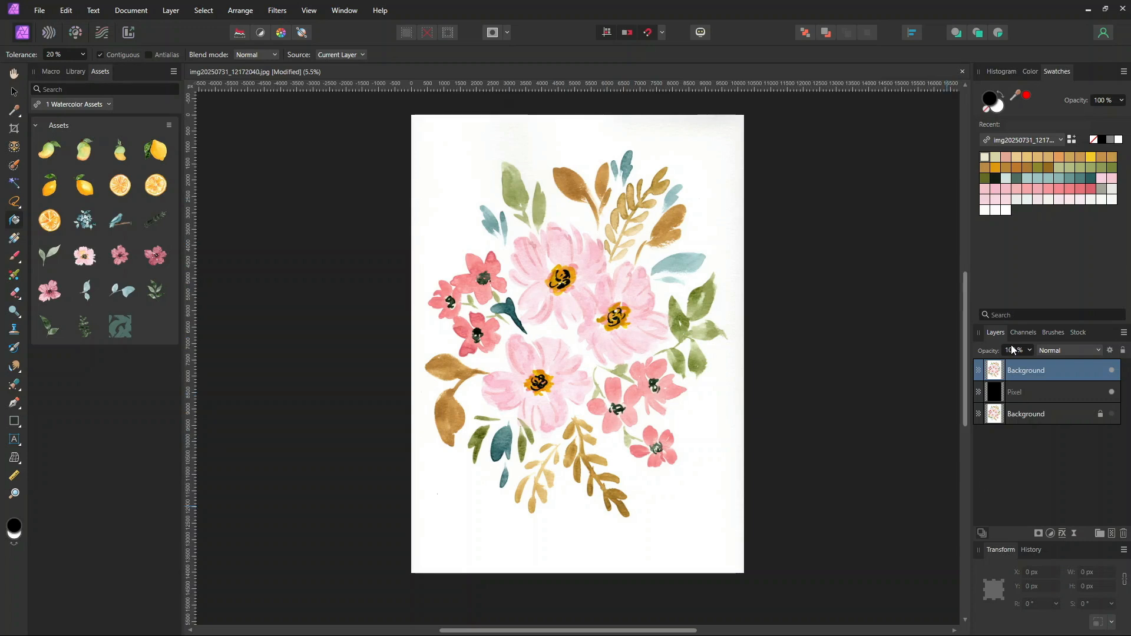
pyautogui.click(1050, 533)
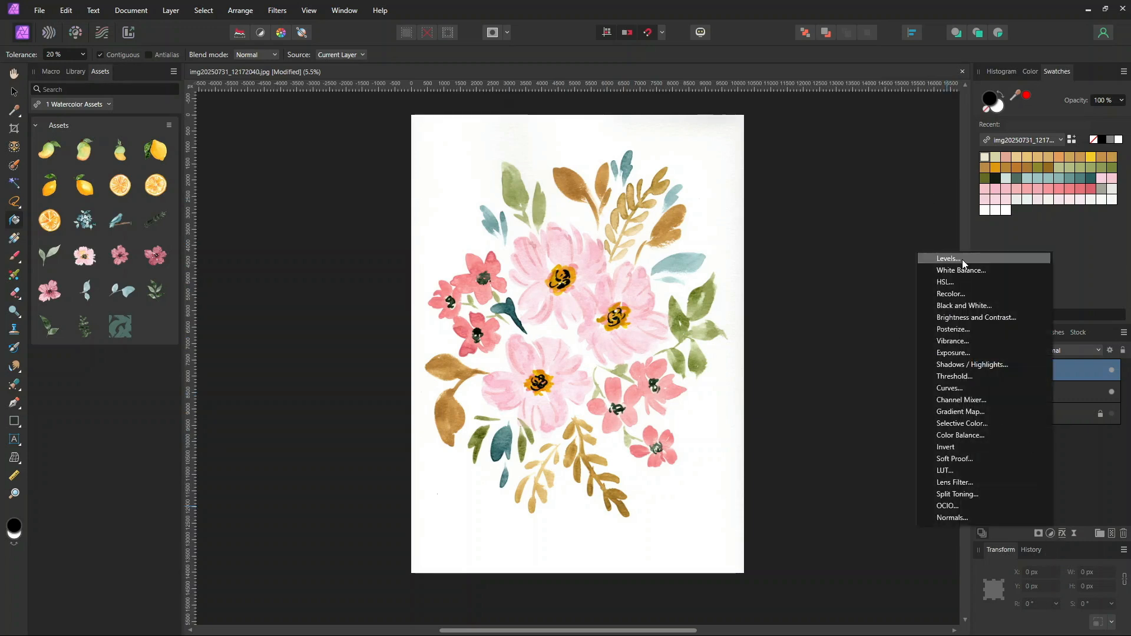
pyautogui.click(950, 387)
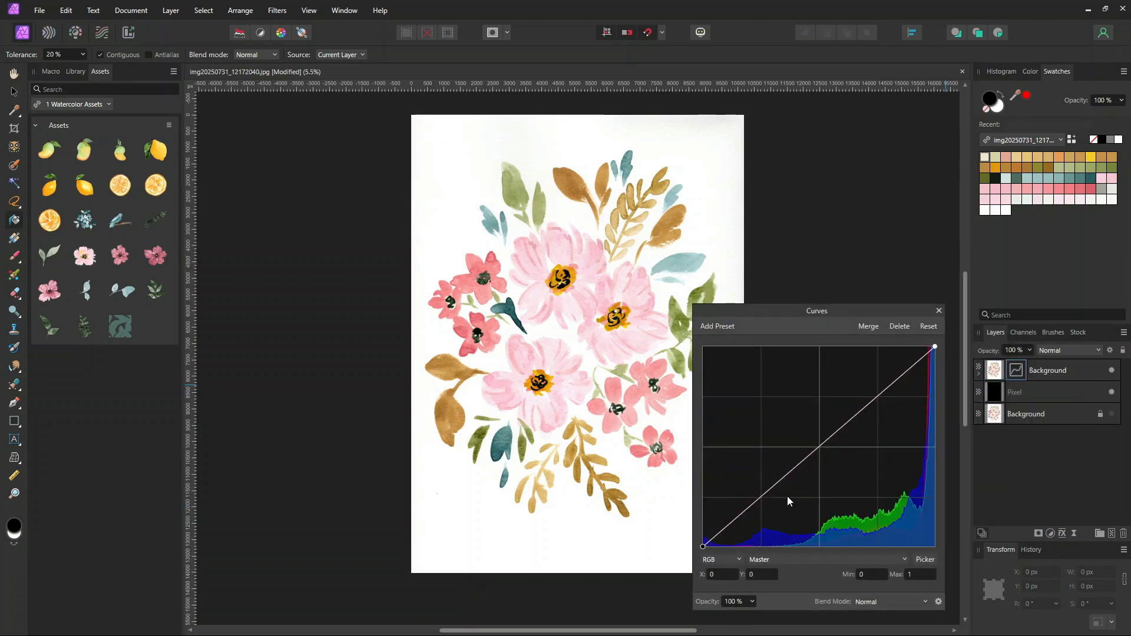
pyautogui.moveTo(815, 451); pyautogui.dragTo(821, 457)
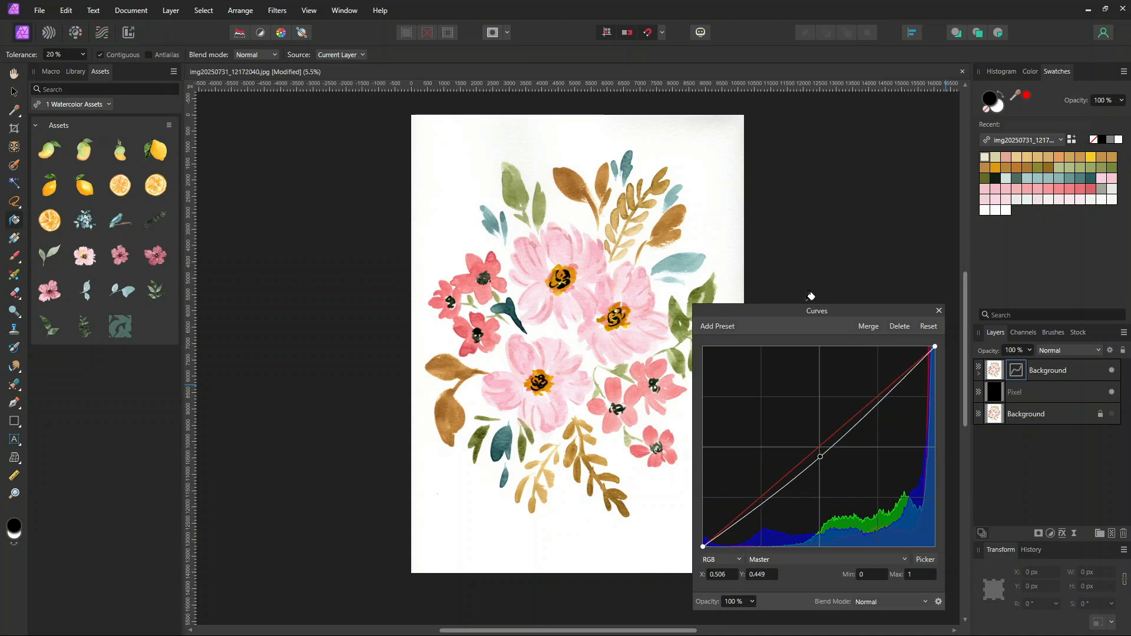
pyautogui.moveTo(793, 312); pyautogui.dragTo(840, 219)
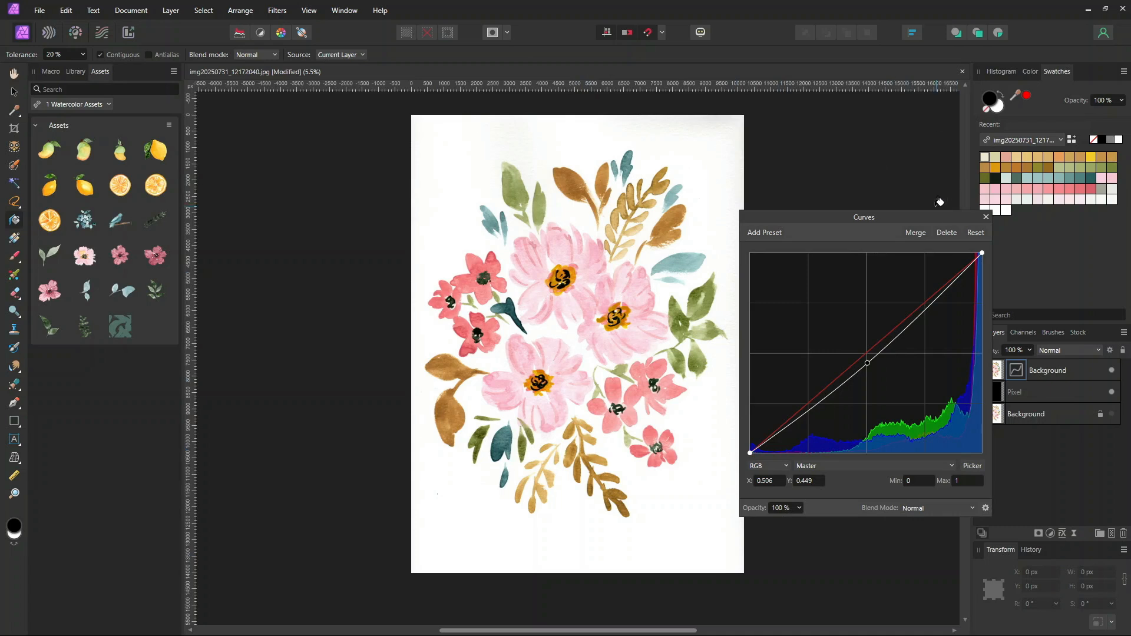
pyautogui.click(916, 232)
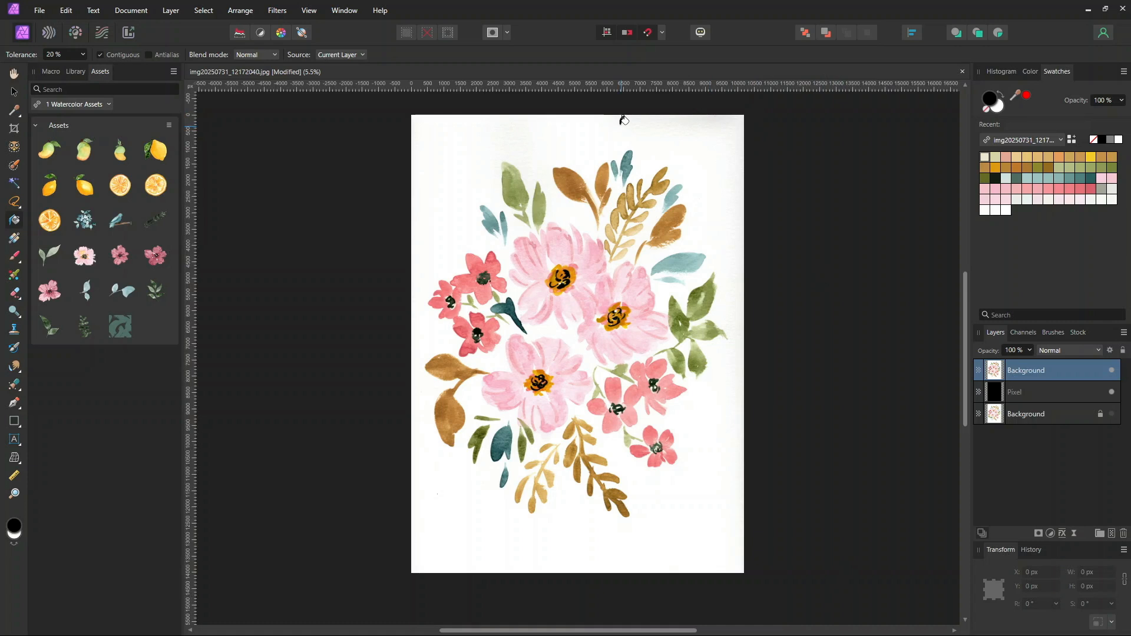
# Select the white paper background with the Flood Select tool at 5% tolerance
pyautogui.click(12, 186)
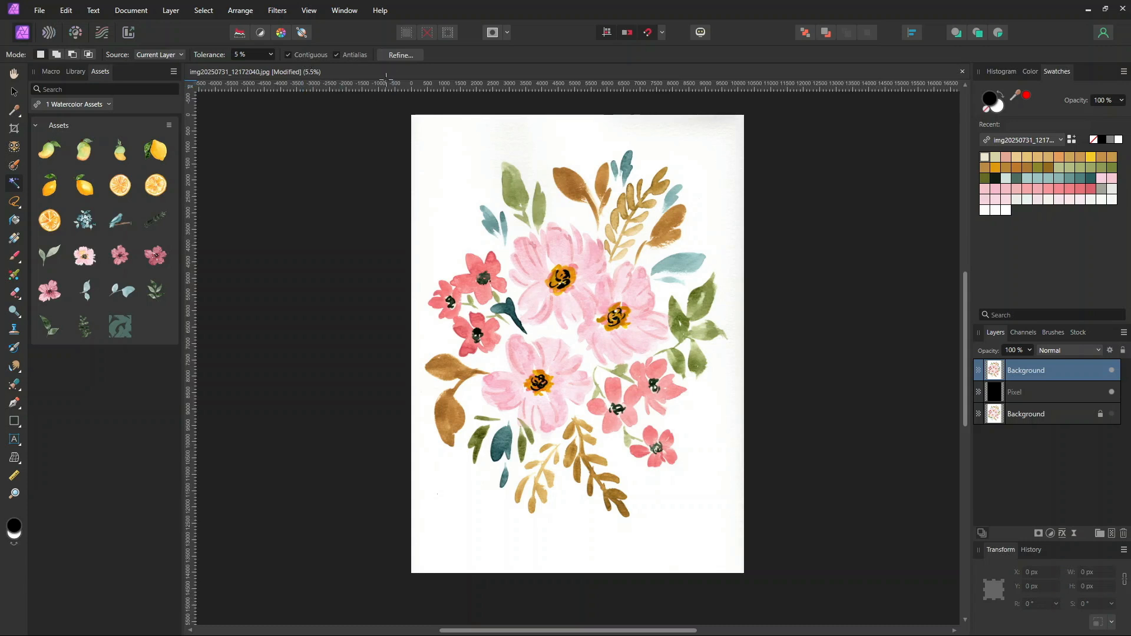
pyautogui.click(568, 211)
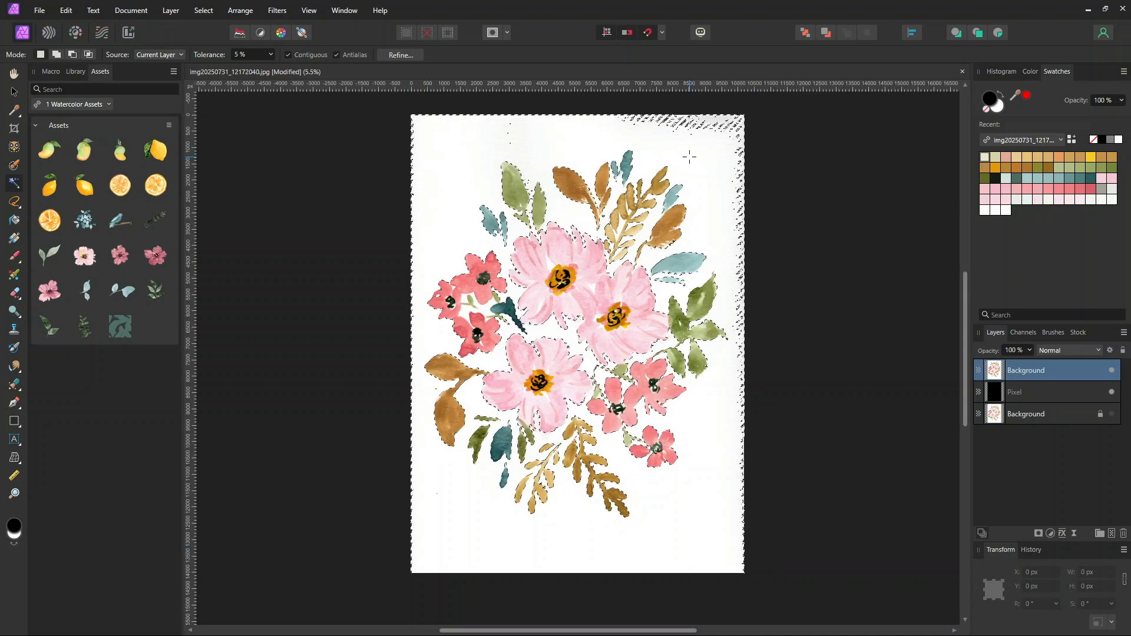
# Add the speckled paper area below the lower pink flower to the selection with the Freehand Selection tool
pyautogui.hotkey('ctrl', '+')
pyautogui.hotkey('ctrl', '+')
pyautogui.hotkey('ctrl', '+')
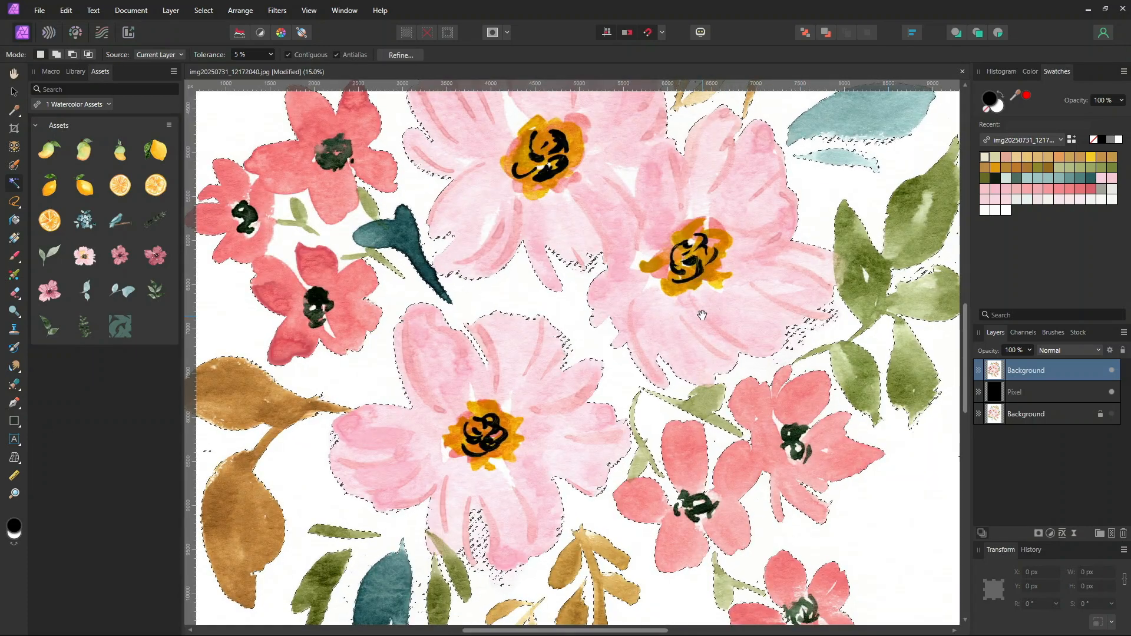
pyautogui.scroll(-4, 733, 203)
pyautogui.moveTo(733, 203); pyautogui.dragTo(745, 188)
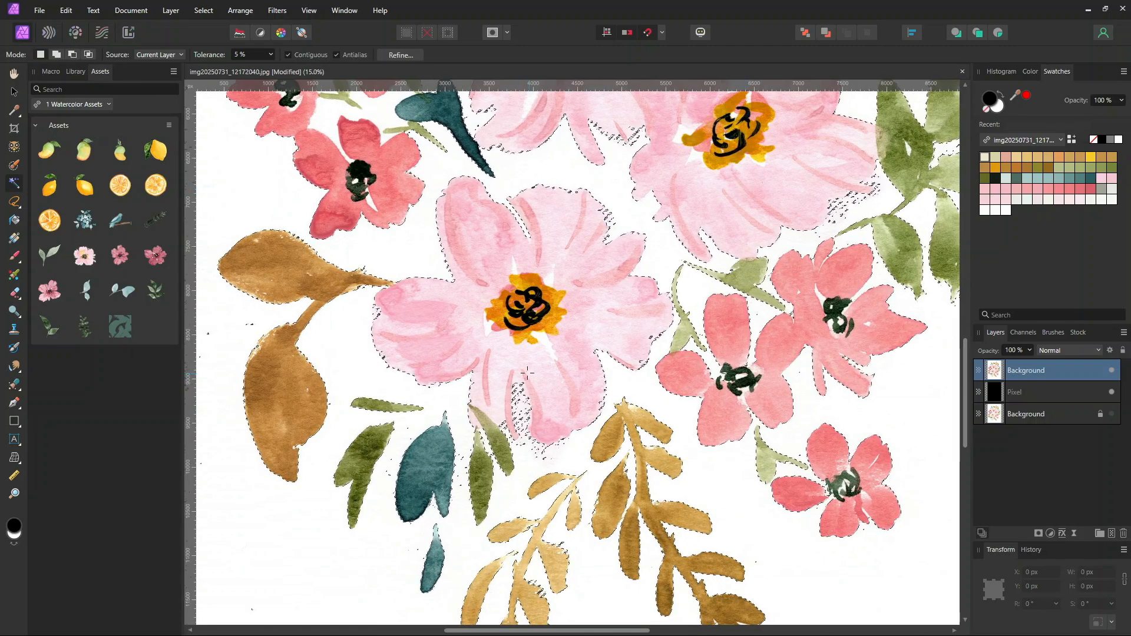
pyautogui.rightClick(16, 203)
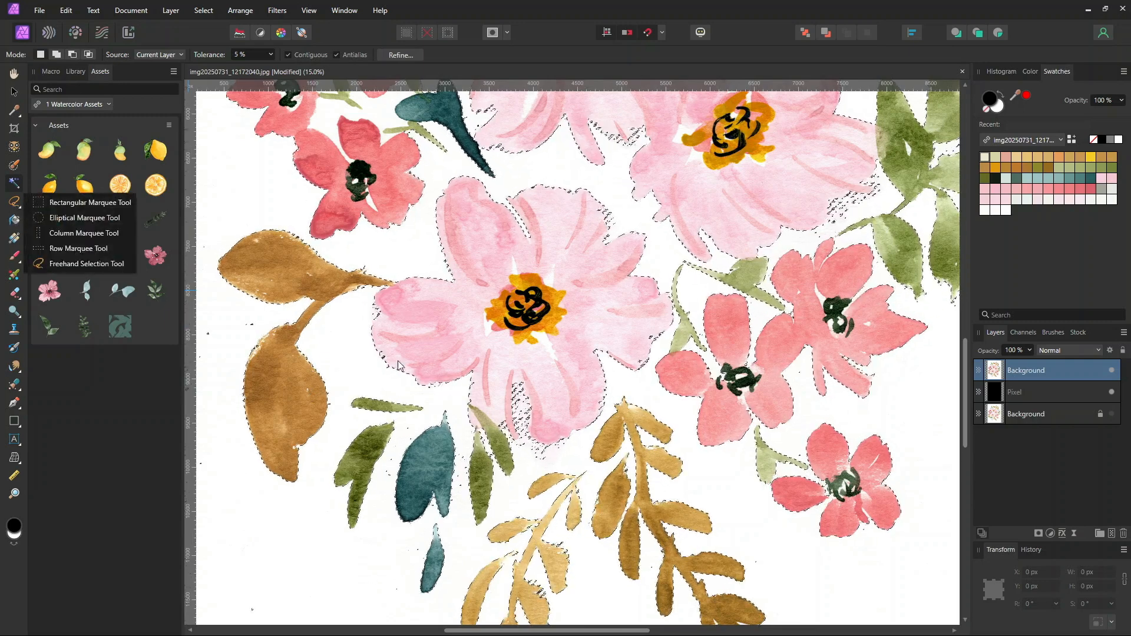
pyautogui.click(461, 382)
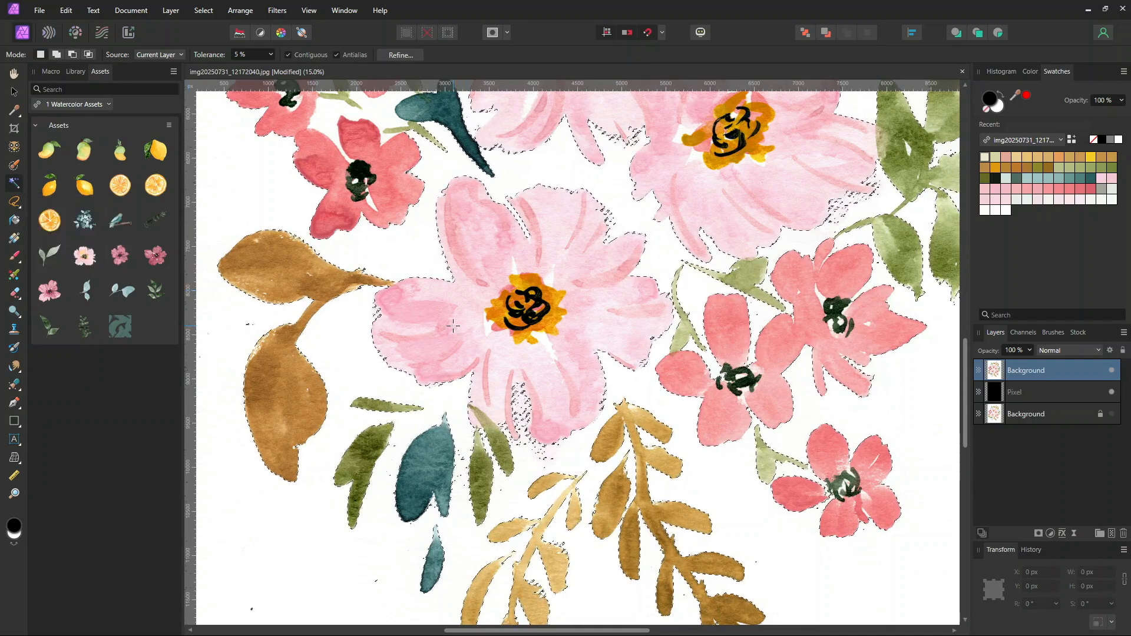
pyautogui.click(15, 203)
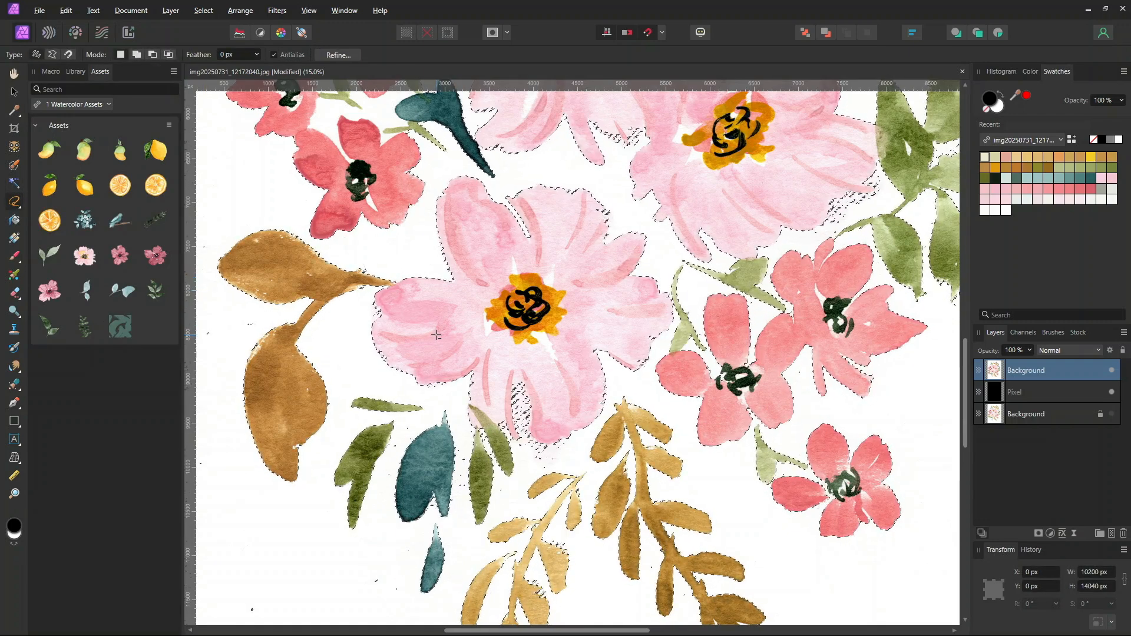
pyautogui.click(515, 377)
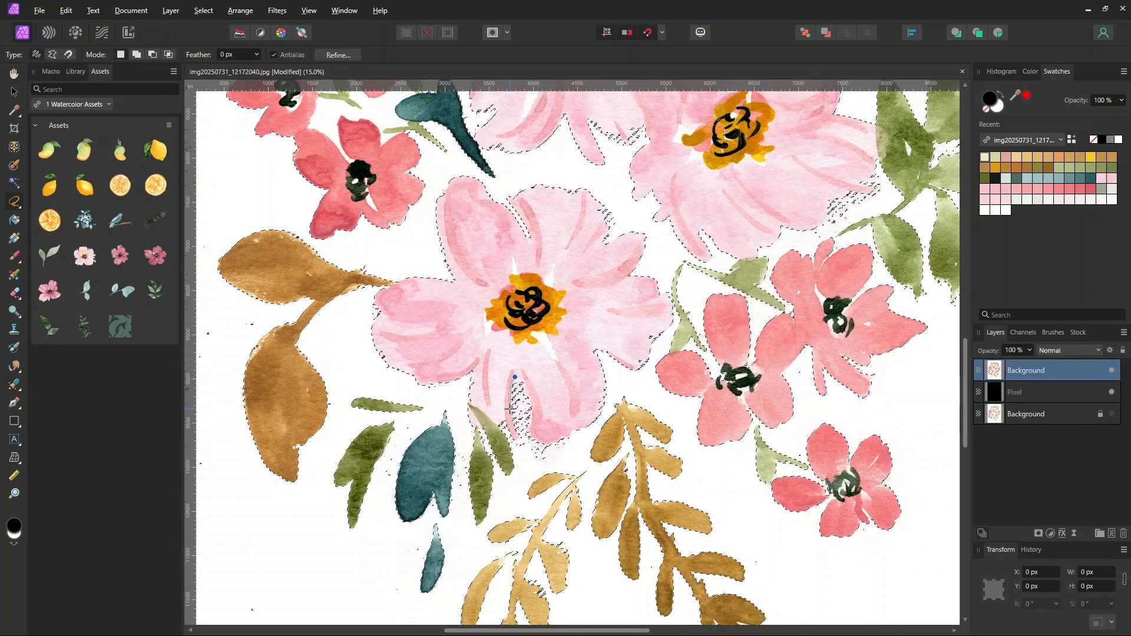
pyautogui.moveTo(503, 422)
pyautogui.mouseDown()
pyautogui.moveTo(518, 448)
pyautogui.moveTo(546, 444)
pyautogui.moveTo(550, 406)
pyautogui.moveTo(534, 378)
pyautogui.moveTo(516, 377)
pyautogui.moveTo(448, 289)
pyautogui.moveTo(383, 371)
pyautogui.moveTo(517, 329)
pyautogui.mouseUp()
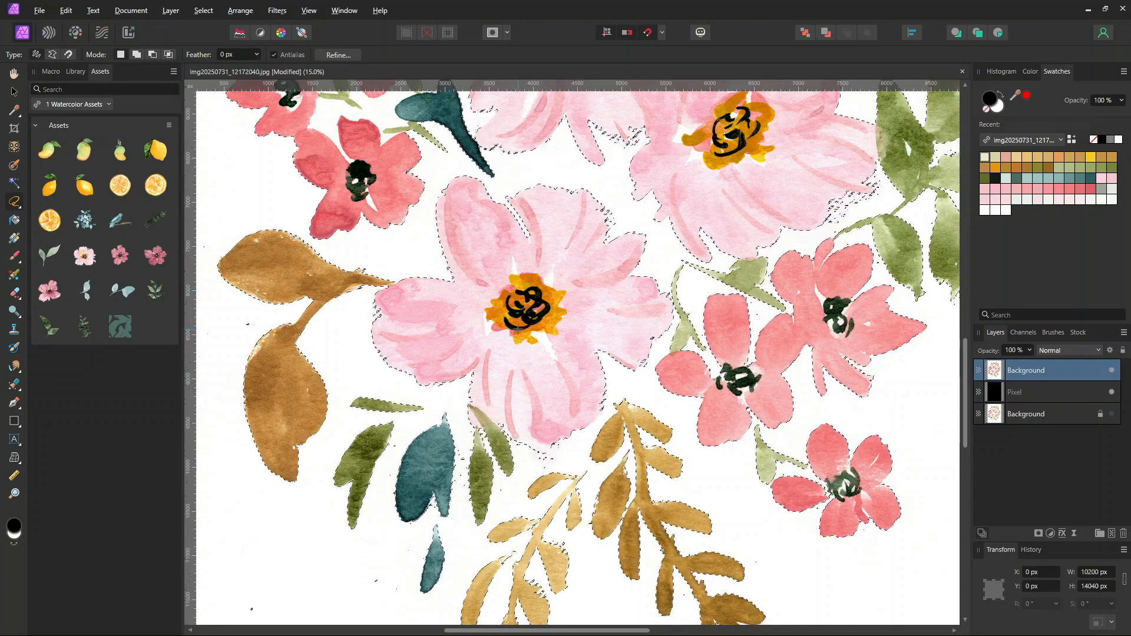
# Add the stray speckles along the right pink flower's lower edge and between the upper flowers to the selection
pyautogui.moveTo(617, 357); pyautogui.dragTo(446, 510)
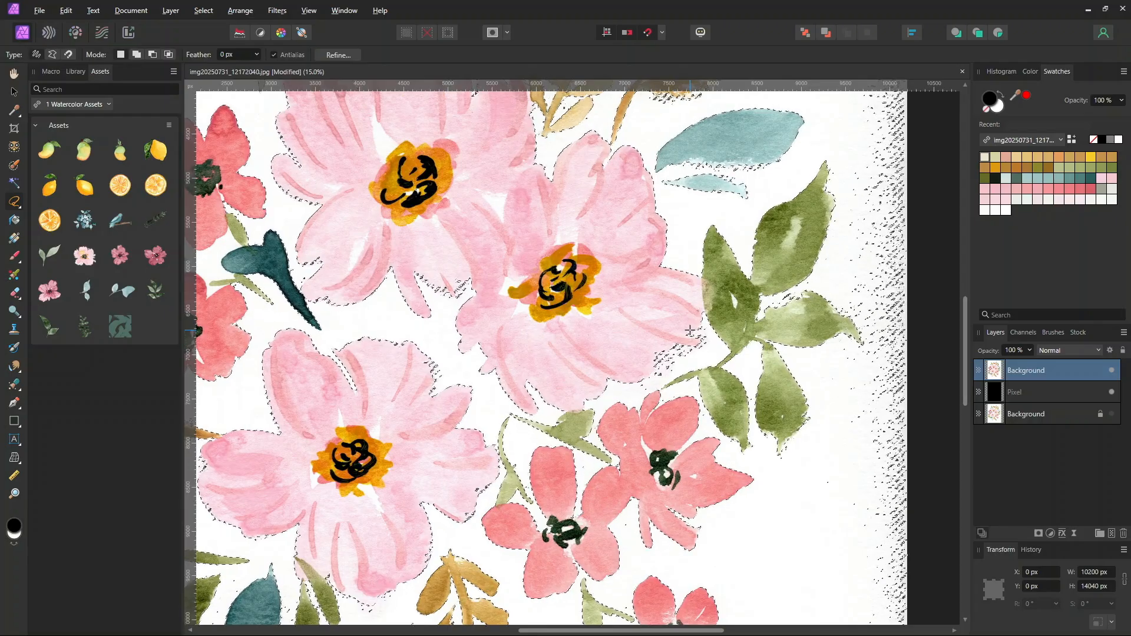
pyautogui.moveTo(689, 324); pyautogui.dragTo(697, 324)
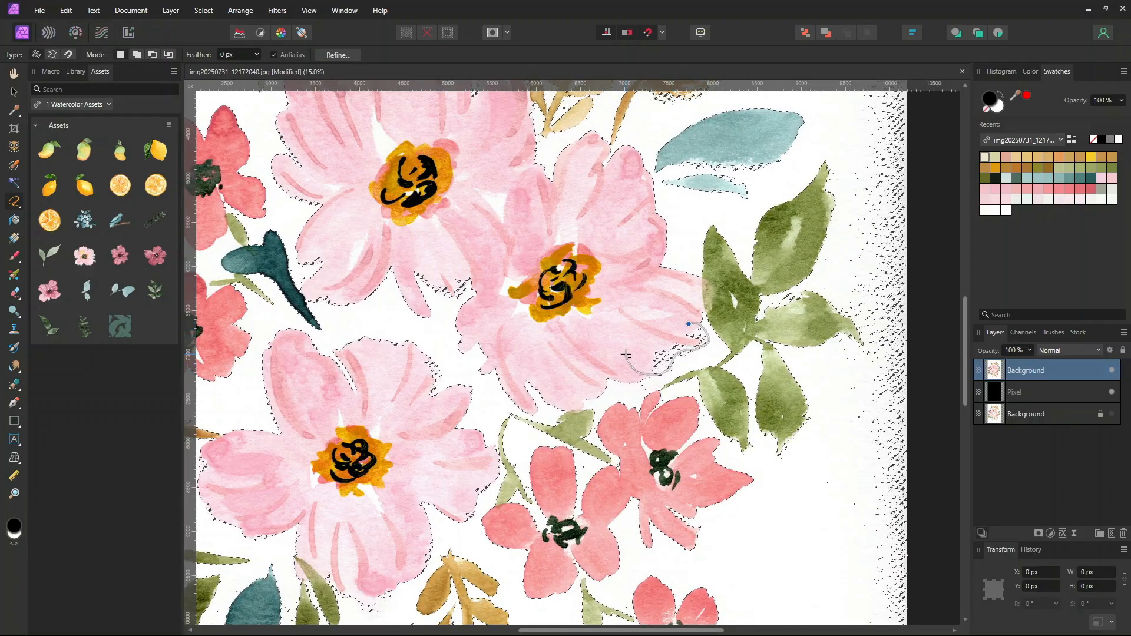
pyautogui.moveTo(682, 326); pyautogui.dragTo(687, 324)
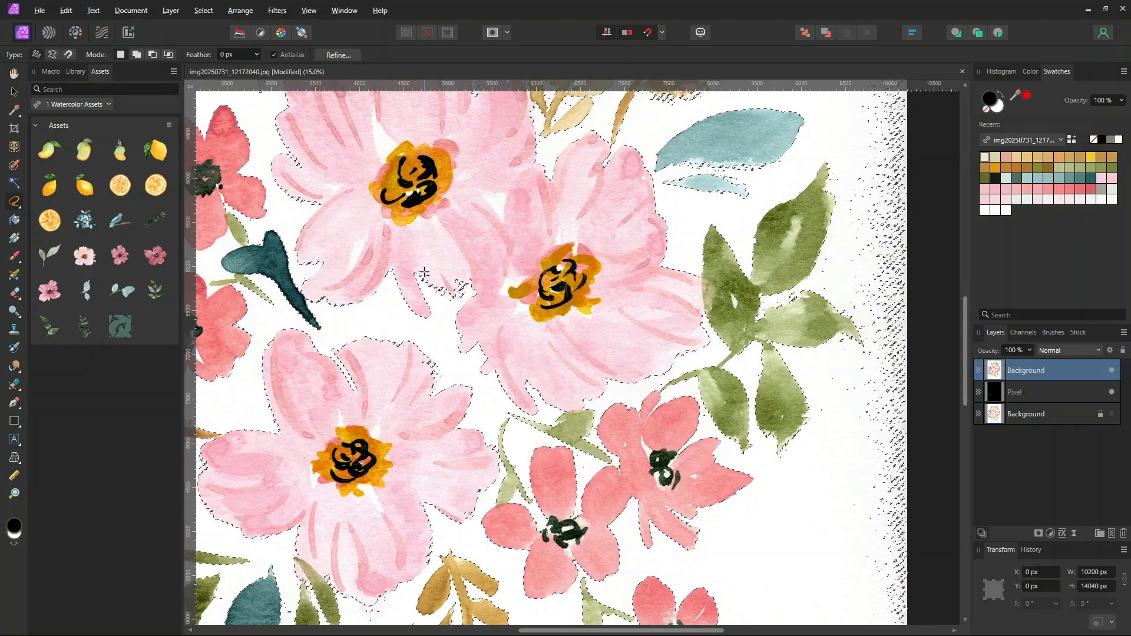
pyautogui.moveTo(418, 272)
pyautogui.mouseDown()
pyautogui.moveTo(455, 297)
pyautogui.moveTo(472, 286)
pyautogui.moveTo(419, 272)
pyautogui.mouseUp()
# Add the speckled spot above the central pink flower to the background selection
pyautogui.moveTo(570, 257); pyautogui.dragTo(559, 470)
pyautogui.moveTo(583, 299); pyautogui.dragTo(825, 409)
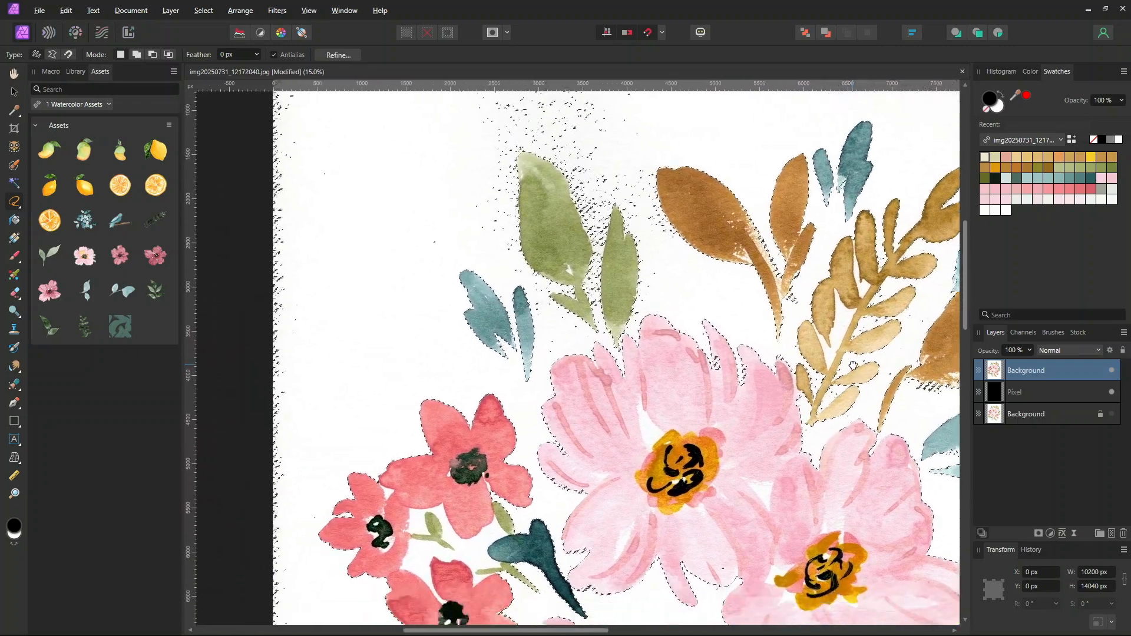
pyautogui.moveTo(741, 401); pyautogui.dragTo(726, 264)
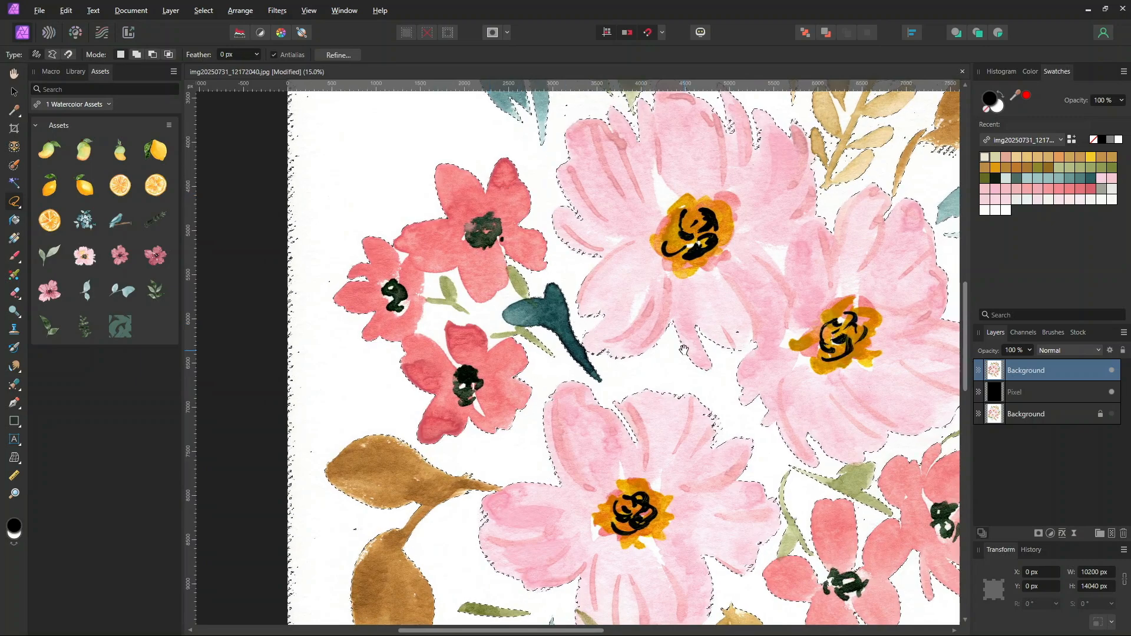
pyautogui.moveTo(661, 494); pyautogui.dragTo(632, 234)
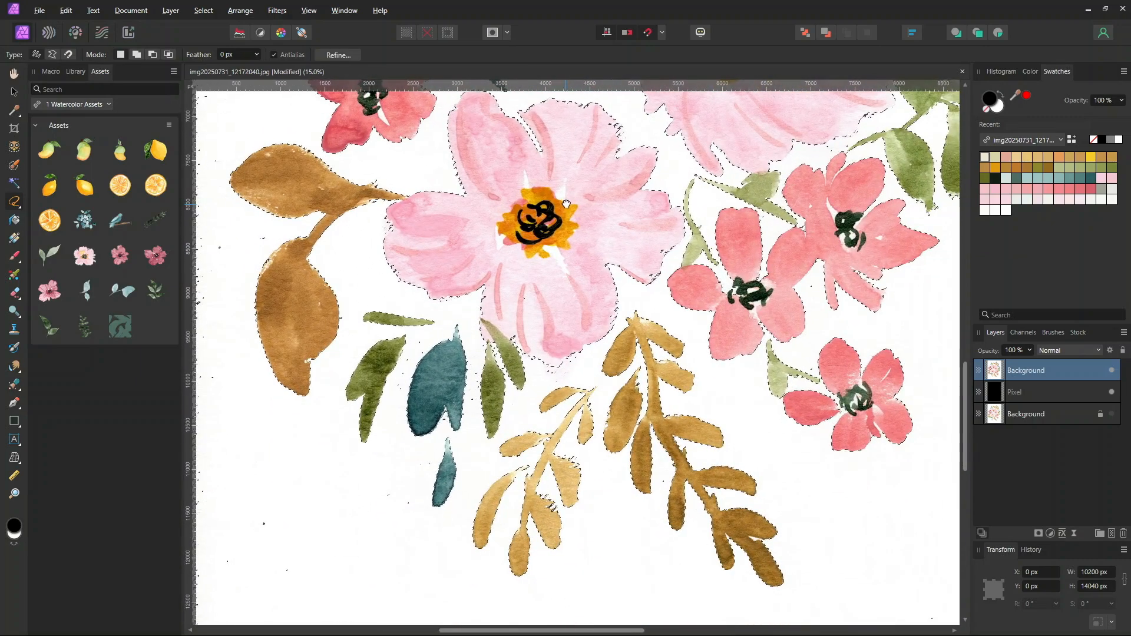
pyautogui.moveTo(551, 202); pyautogui.dragTo(576, 297)
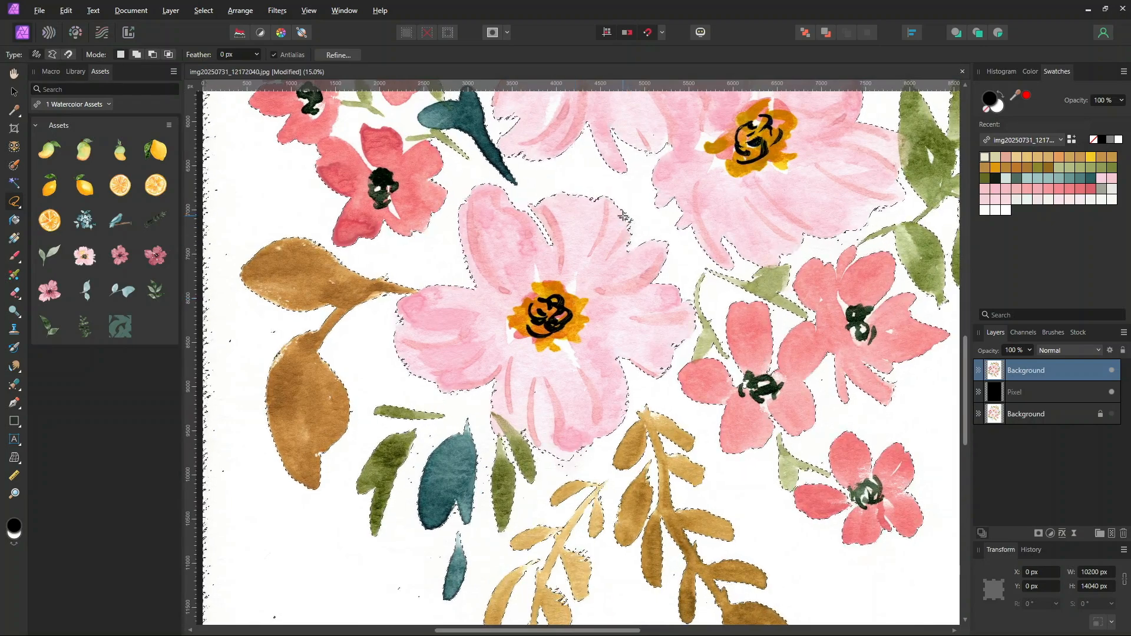
pyautogui.click(622, 211)
pyautogui.moveTo(632, 219)
pyautogui.mouseDown()
pyautogui.moveTo(631, 239)
pyautogui.moveTo(623, 212)
pyautogui.mouseUp()
pyautogui.moveTo(404, 303)
pyautogui.mouseDown()
pyautogui.moveTo(396, 336)
pyautogui.moveTo(404, 304)
pyautogui.mouseUp()
# Add the speckled paper below the brown leaf on the right to the background selection with the Freehand Selection tool
pyautogui.moveTo(739, 291)
pyautogui.mouseDown()
pyautogui.moveTo(616, 125)
pyautogui.moveTo(671, 469)
pyautogui.mouseUp()
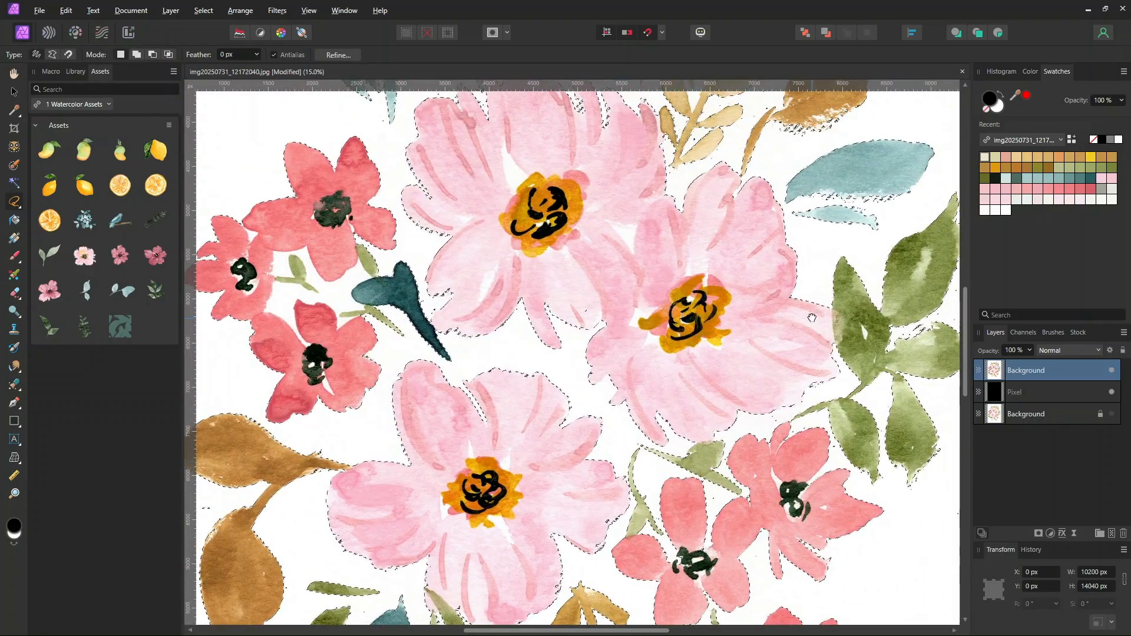
pyautogui.moveTo(812, 313); pyautogui.dragTo(605, 404)
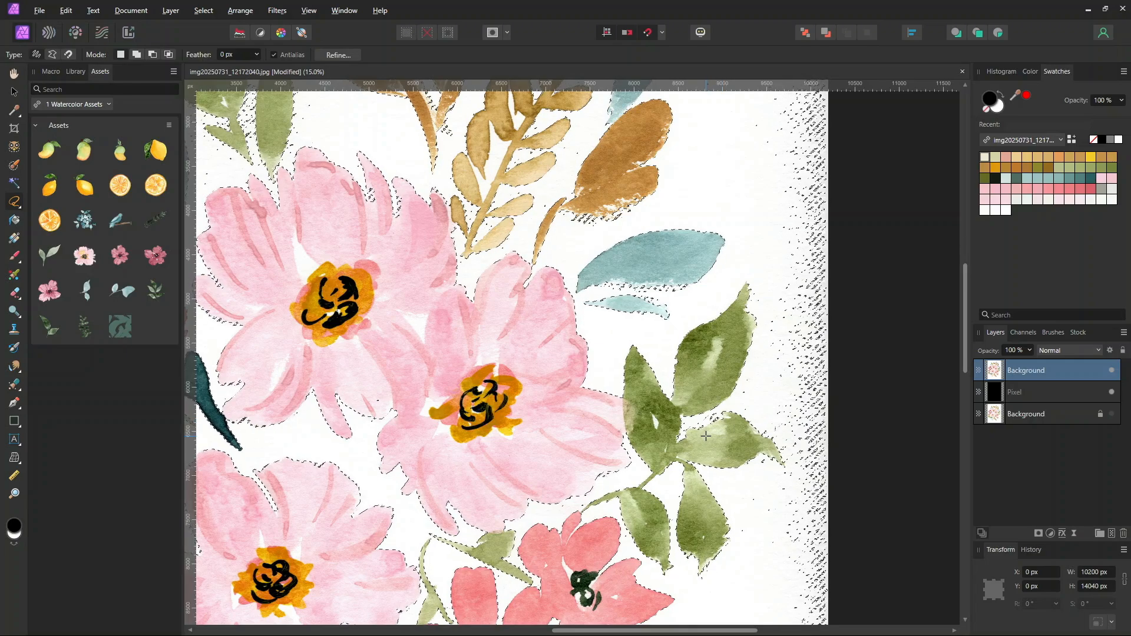
pyautogui.moveTo(730, 415)
pyautogui.mouseDown()
pyautogui.moveTo(684, 439)
pyautogui.moveTo(731, 419)
pyautogui.mouseUp()
pyautogui.moveTo(672, 346); pyautogui.dragTo(790, 456)
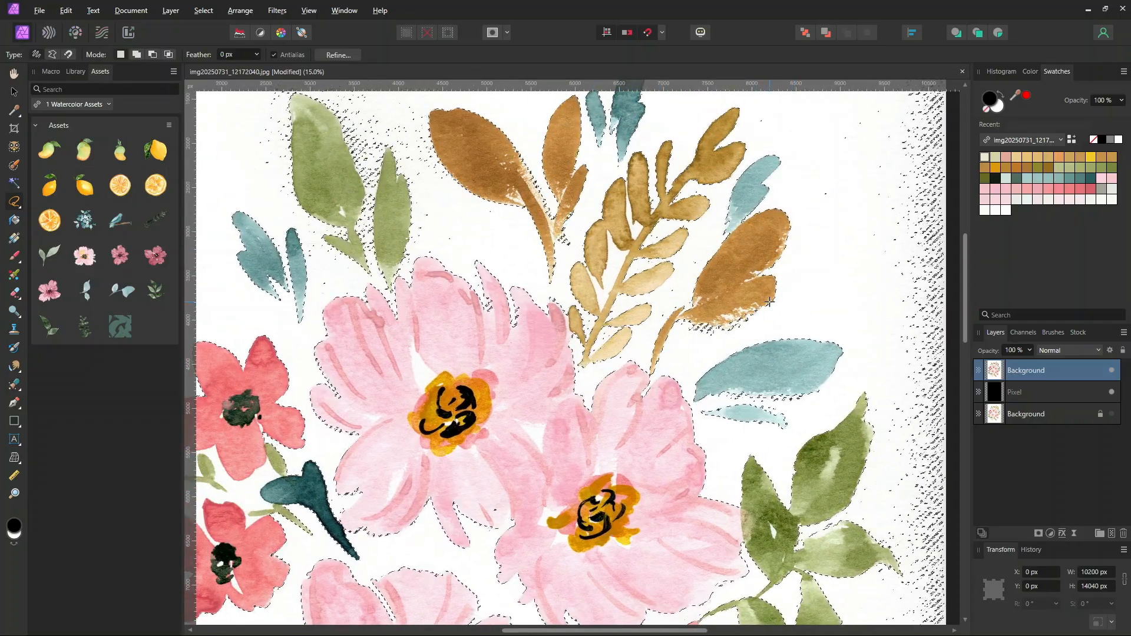
pyautogui.moveTo(769, 302); pyautogui.dragTo(763, 307)
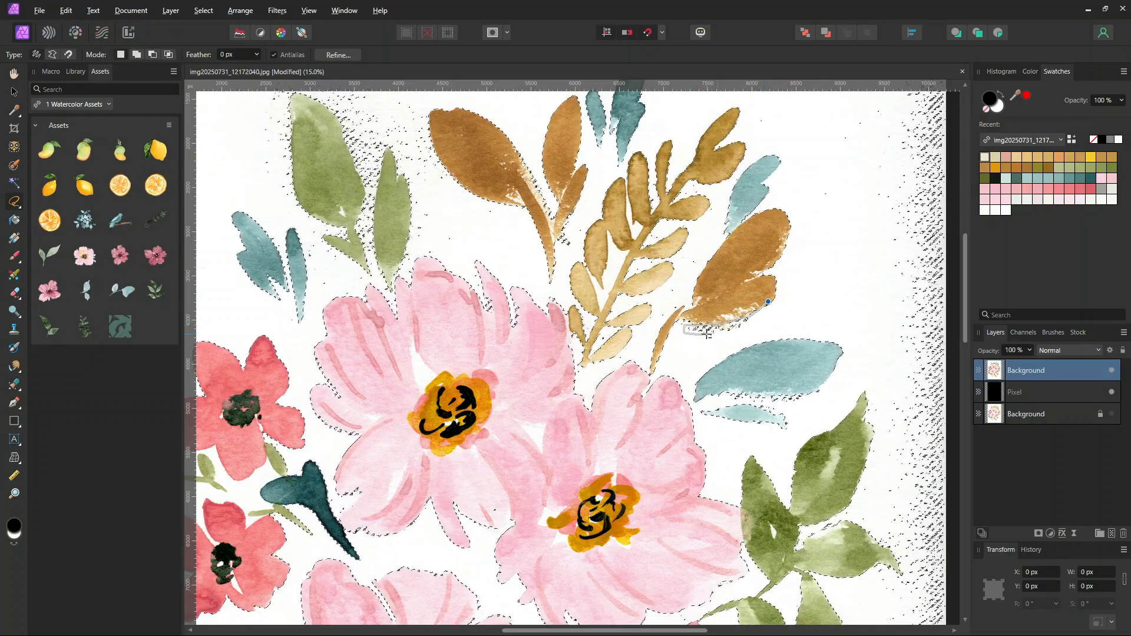
pyautogui.moveTo(768, 300); pyautogui.dragTo(655, 328)
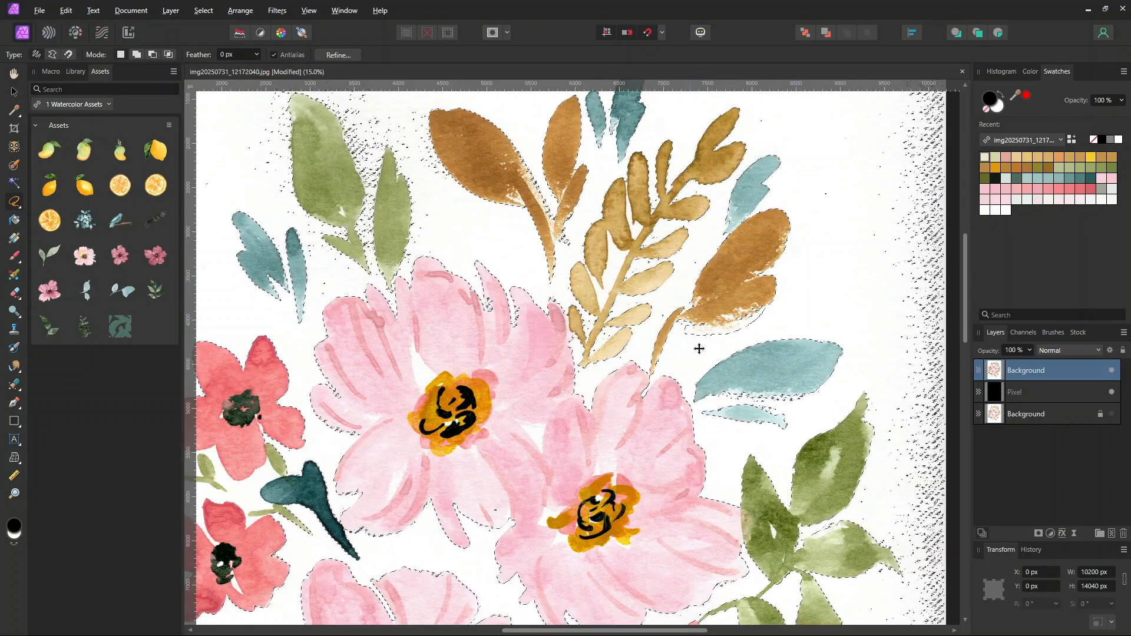
# Delete the selected white paper background from the painting layer and deselect
pyautogui.moveTo(608, 324); pyautogui.dragTo(760, 266)
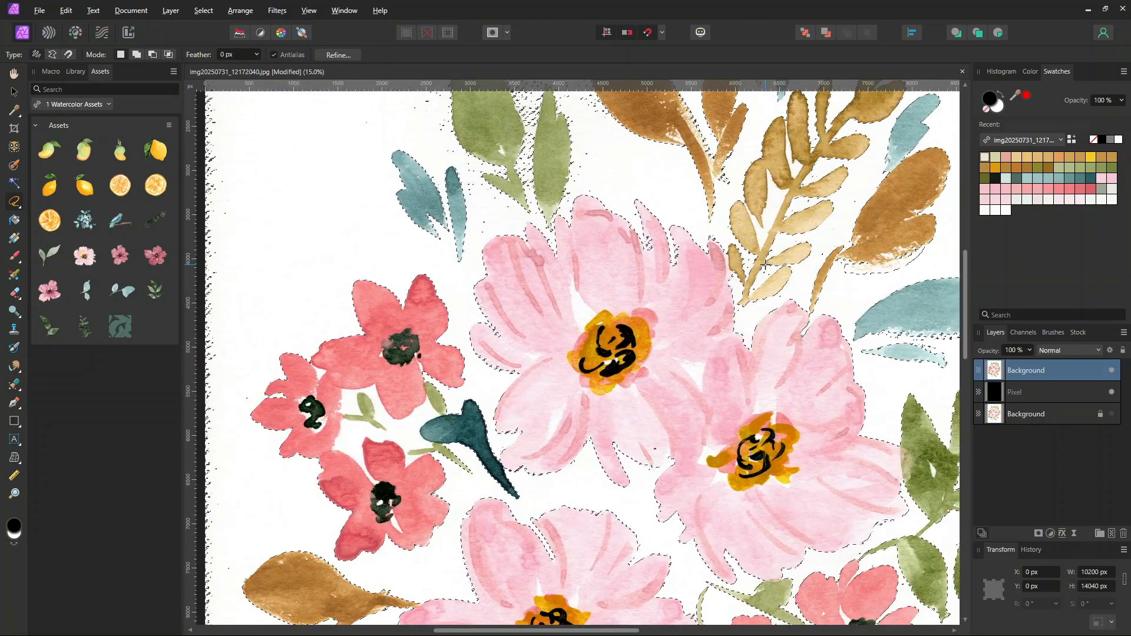
pyautogui.hotkey('ctrl', '-')
pyautogui.hotkey('ctrl', '0')
pyautogui.moveTo(765, 265); pyautogui.dragTo(652, 206)
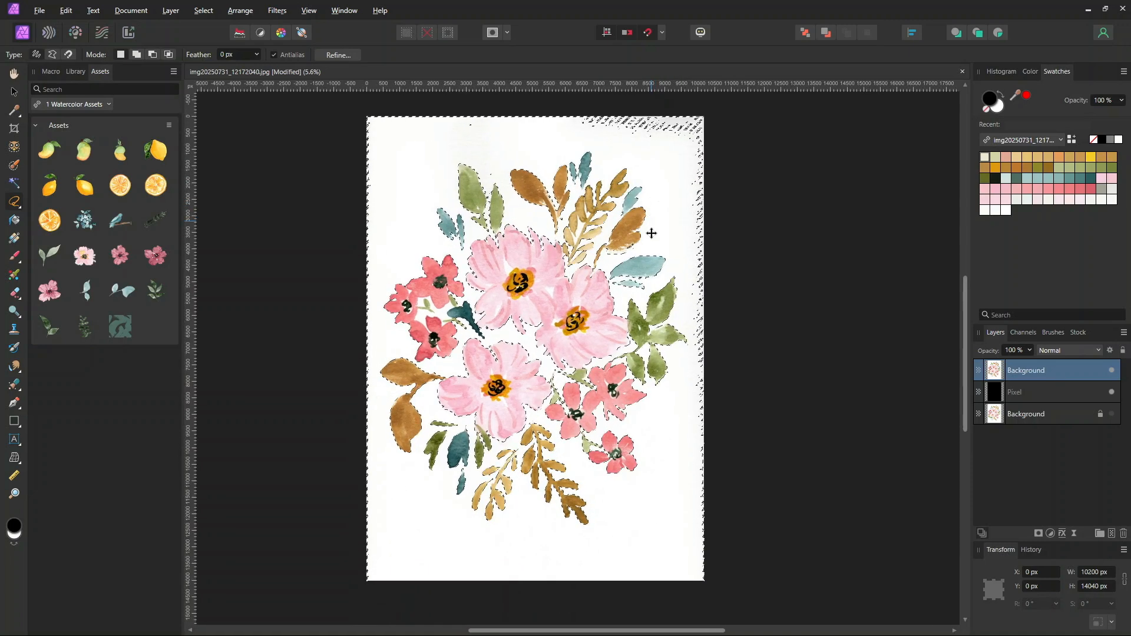
pyautogui.press('Delete')
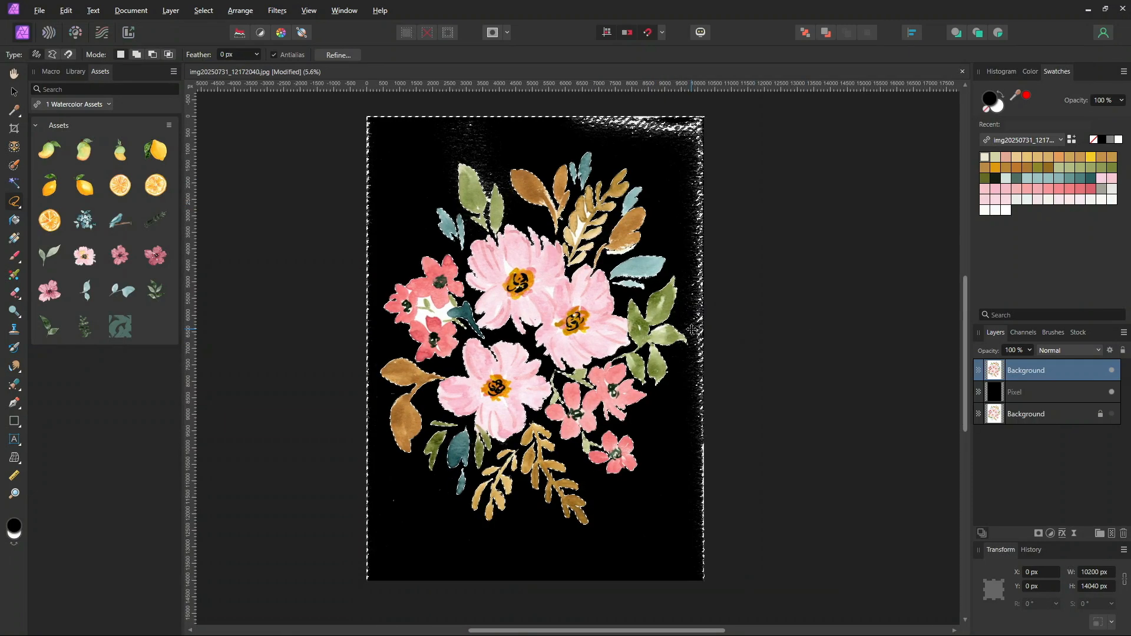
pyautogui.hotkey('ctrl', '+')
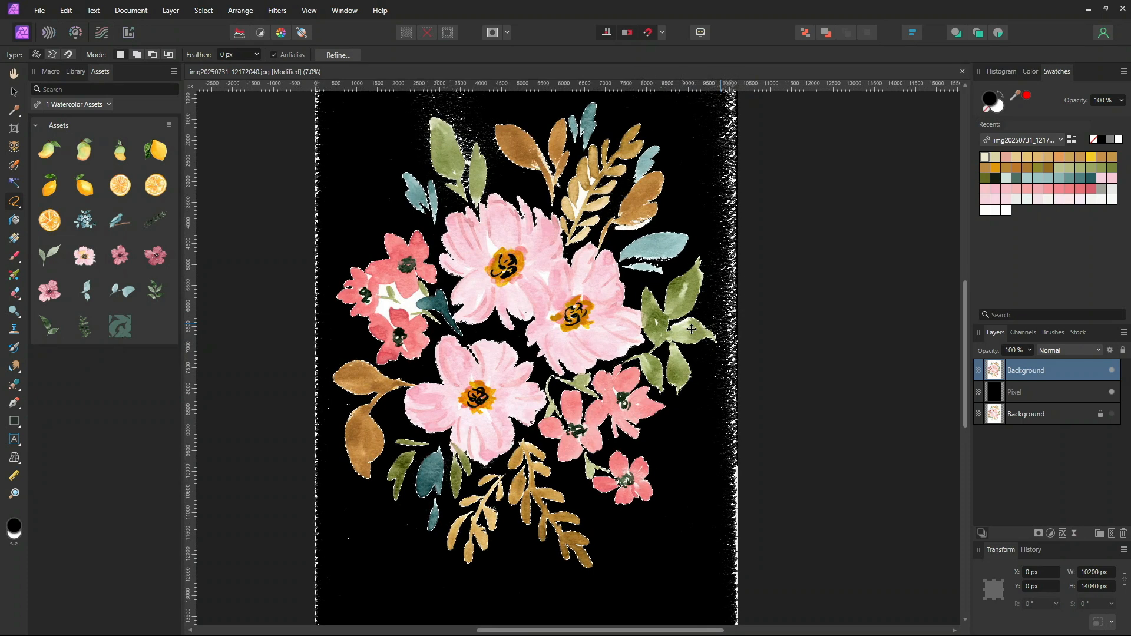
pyautogui.hotkey('ctrl', 'd')
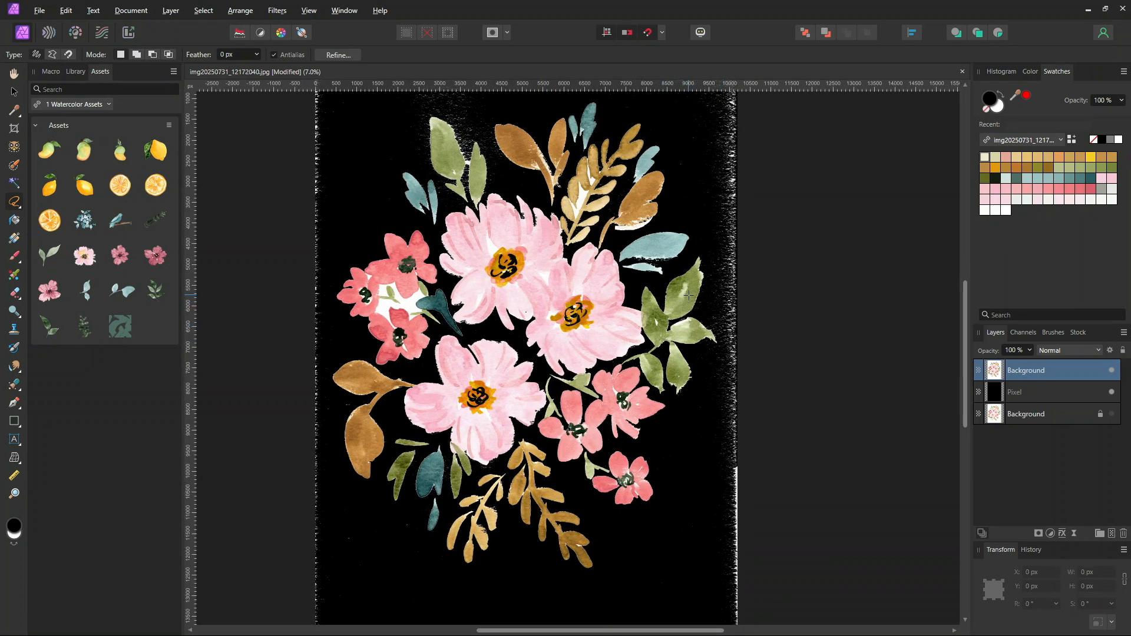
# Flood-select the leftover white patch between the left red flowers at 10% tolerance, delete it and deselect
pyautogui.scroll(-5, 674, 435)
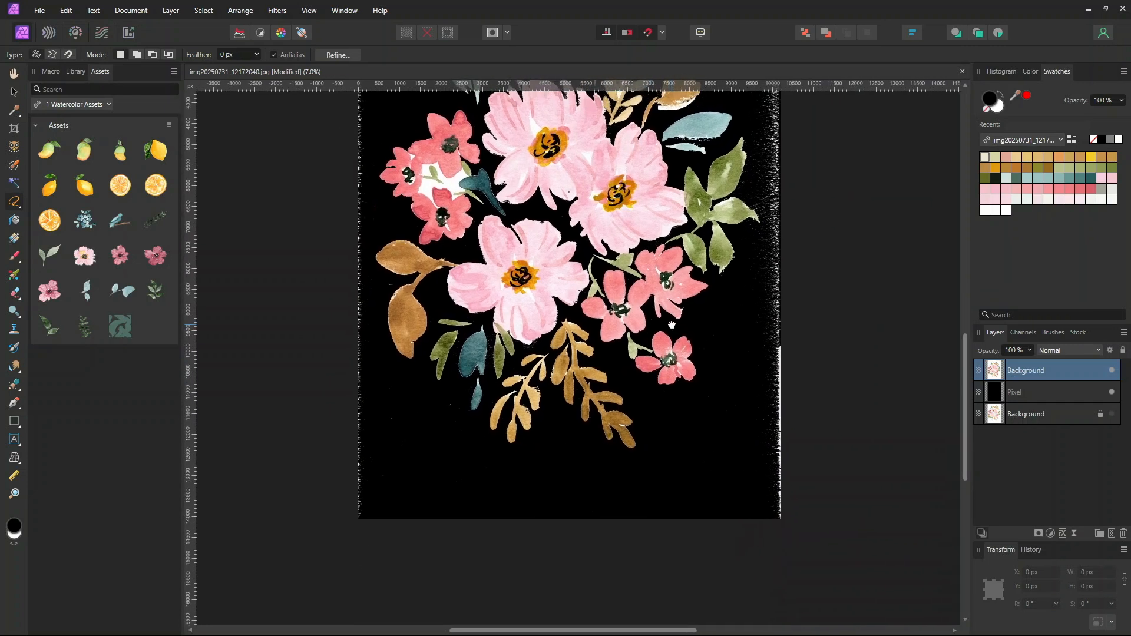
pyautogui.moveTo(661, 342); pyautogui.dragTo(684, 422)
pyautogui.scroll(3, 618, 250)
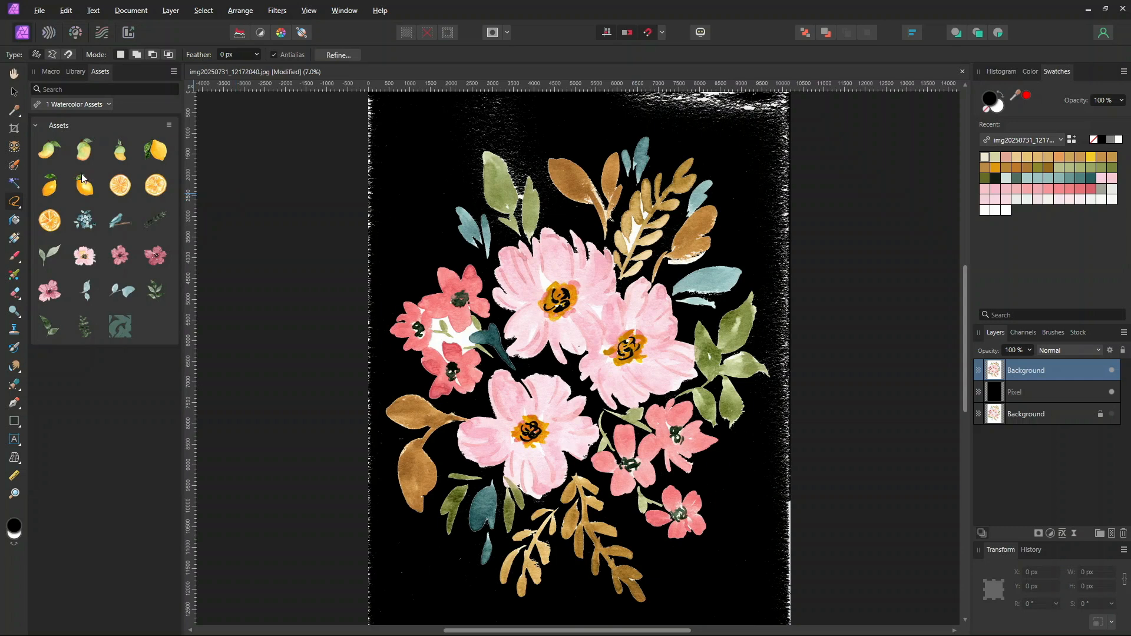
pyautogui.click(15, 183)
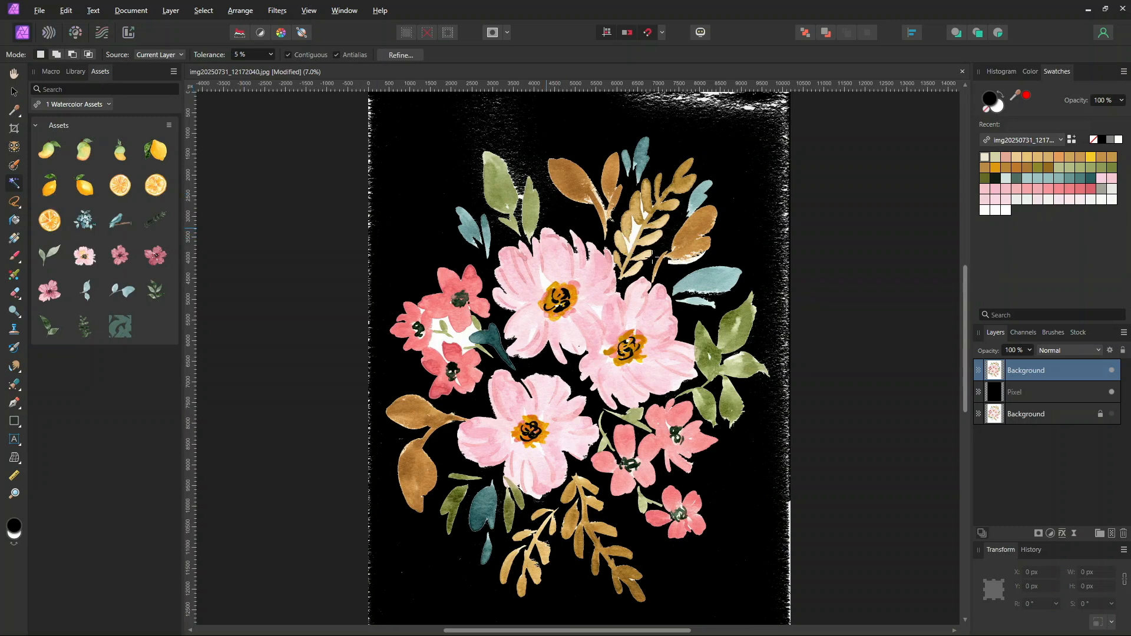
pyautogui.scroll(1, 575, 348)
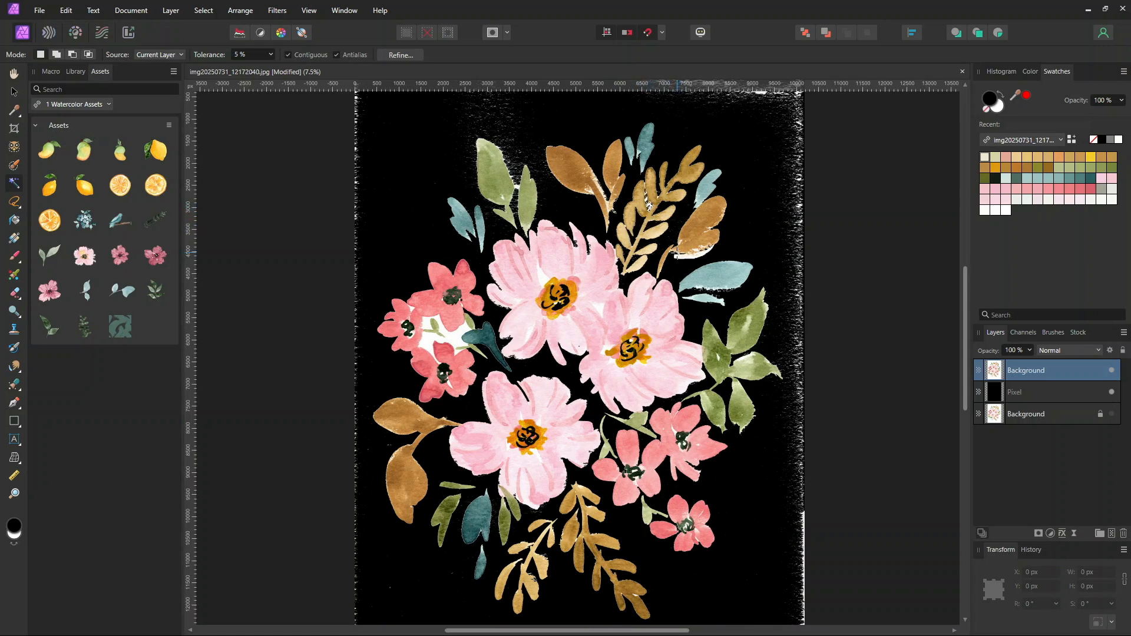
pyautogui.scroll(2, 695, 243)
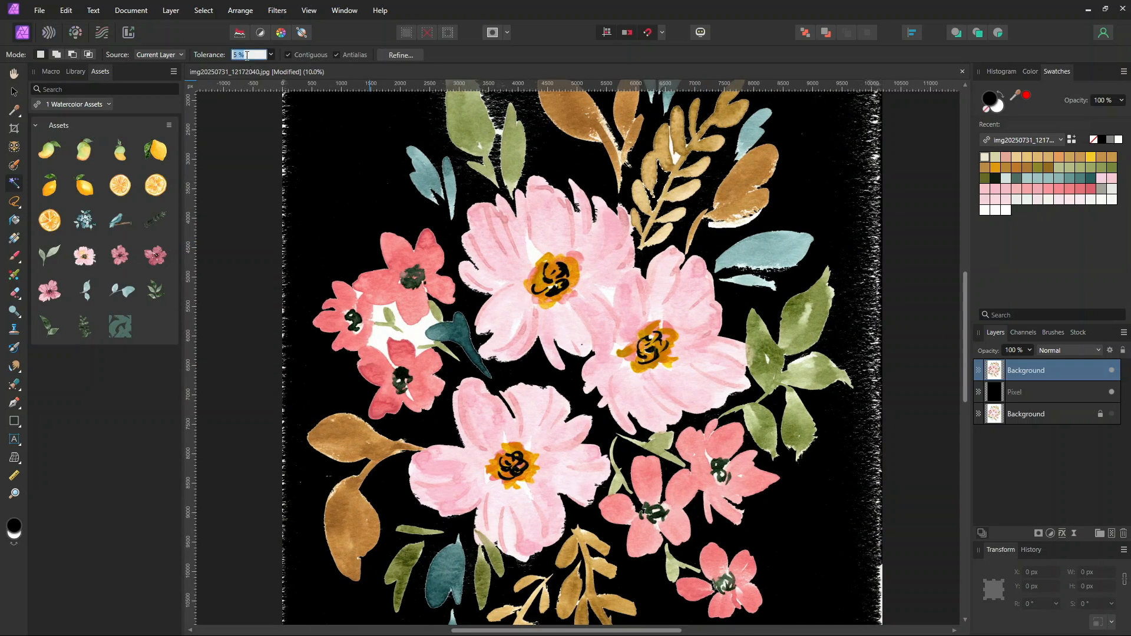
pyautogui.write('10')
pyautogui.press('Return')
pyautogui.click(498, 132)
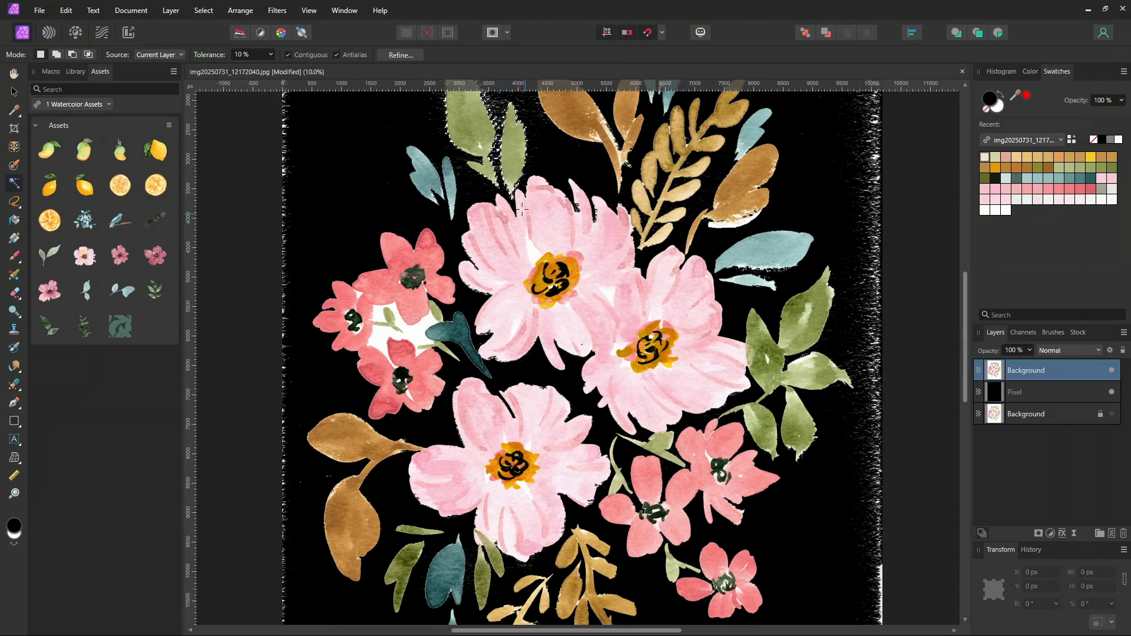
pyautogui.moveTo(506, 272); pyautogui.dragTo(589, 199)
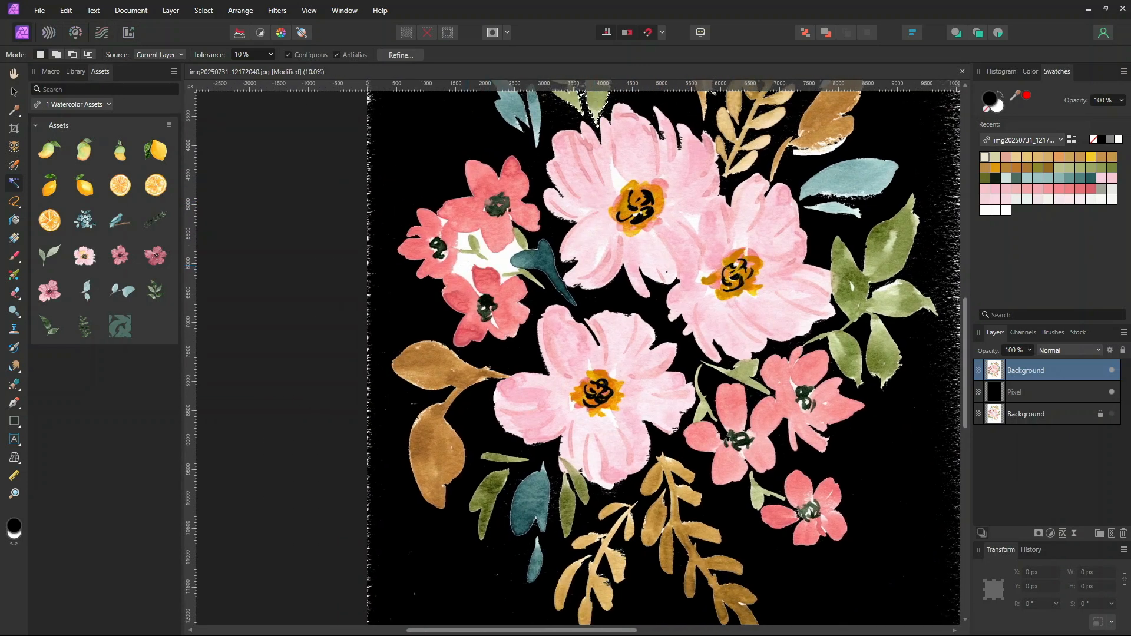
pyautogui.press('Delete')
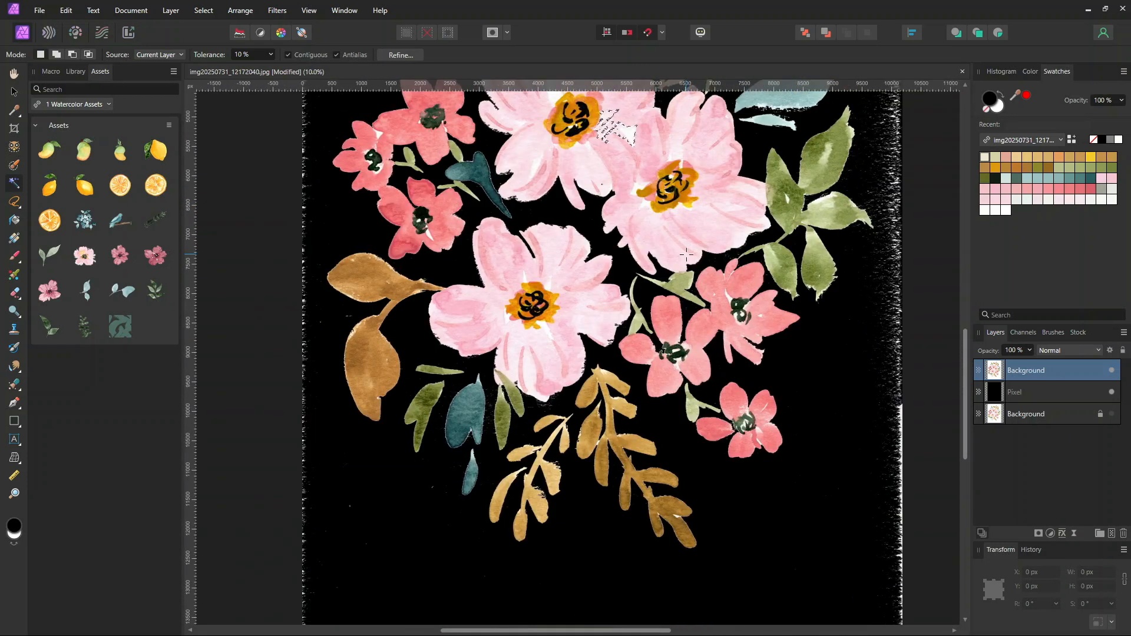
pyautogui.hotkey('ctrl', 'd')
# Erase the remaining white paper edges around the canvas with the Erase Brush enlarged to 1672 px
pyautogui.scroll(-4, 730, 291)
pyautogui.moveTo(806, 264); pyautogui.dragTo(786, 324)
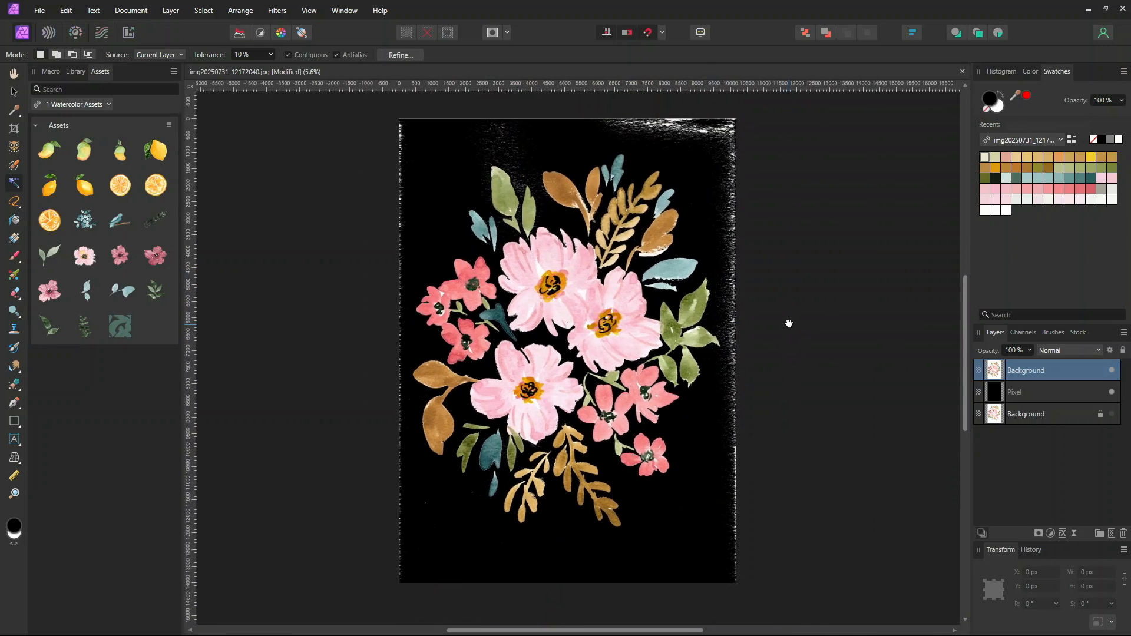
pyautogui.click(13, 294)
pyautogui.press(']')
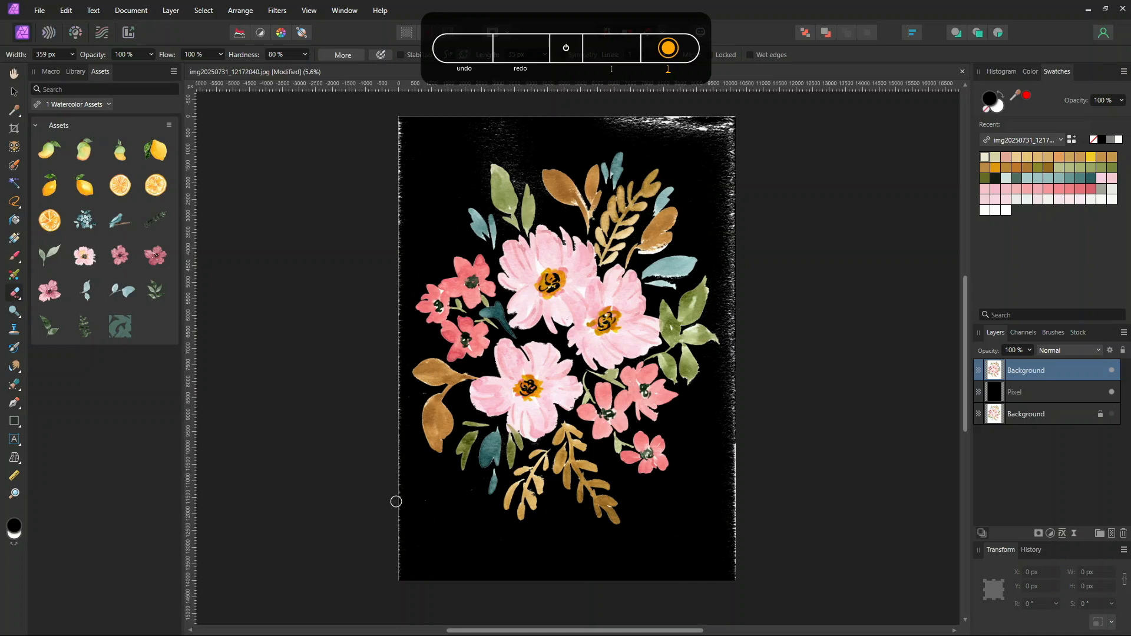
pyautogui.press(']')
pyautogui.press(']')
pyautogui.press(']')
pyautogui.press(']')
pyautogui.press(']')
pyautogui.press(']')
pyautogui.press(']')
pyautogui.press(']')
pyautogui.press(']')
pyautogui.press(']')
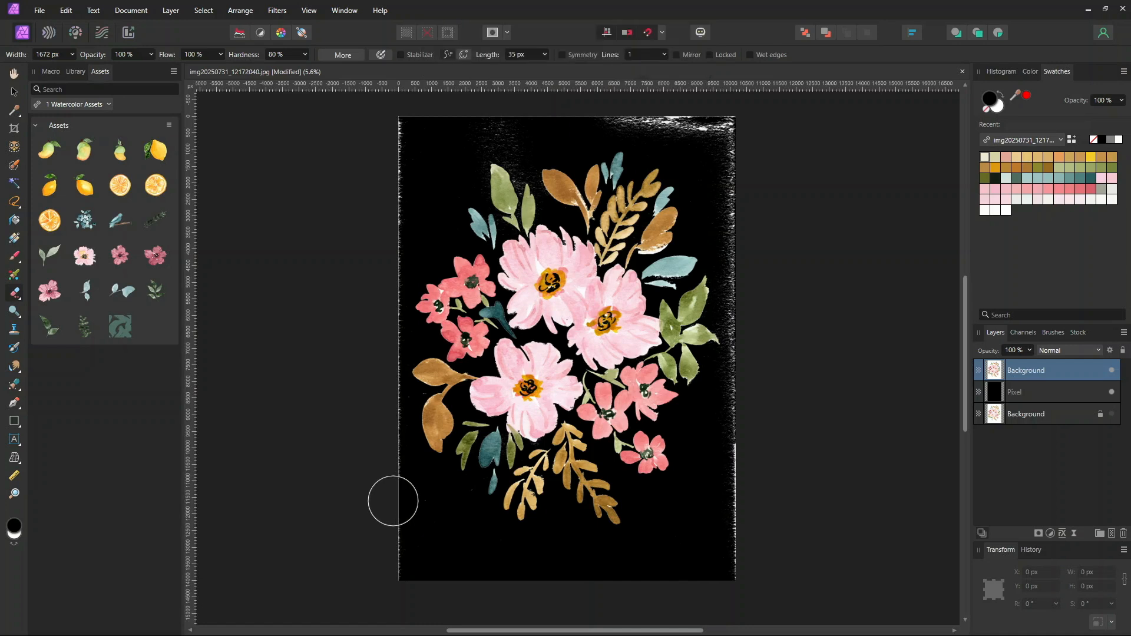
pyautogui.moveTo(734, 385); pyautogui.dragTo(732, 601)
pyautogui.moveTo(744, 370)
pyautogui.mouseDown()
pyautogui.moveTo(728, 147)
pyautogui.moveTo(696, 127)
pyautogui.moveTo(580, 112)
pyautogui.moveTo(414, 129)
pyautogui.moveTo(391, 179)
pyautogui.moveTo(384, 272)
pyautogui.moveTo(378, 217)
pyautogui.moveTo(387, 411)
pyautogui.moveTo(377, 481)
pyautogui.moveTo(408, 504)
pyautogui.moveTo(430, 579)
pyautogui.mouseUp()
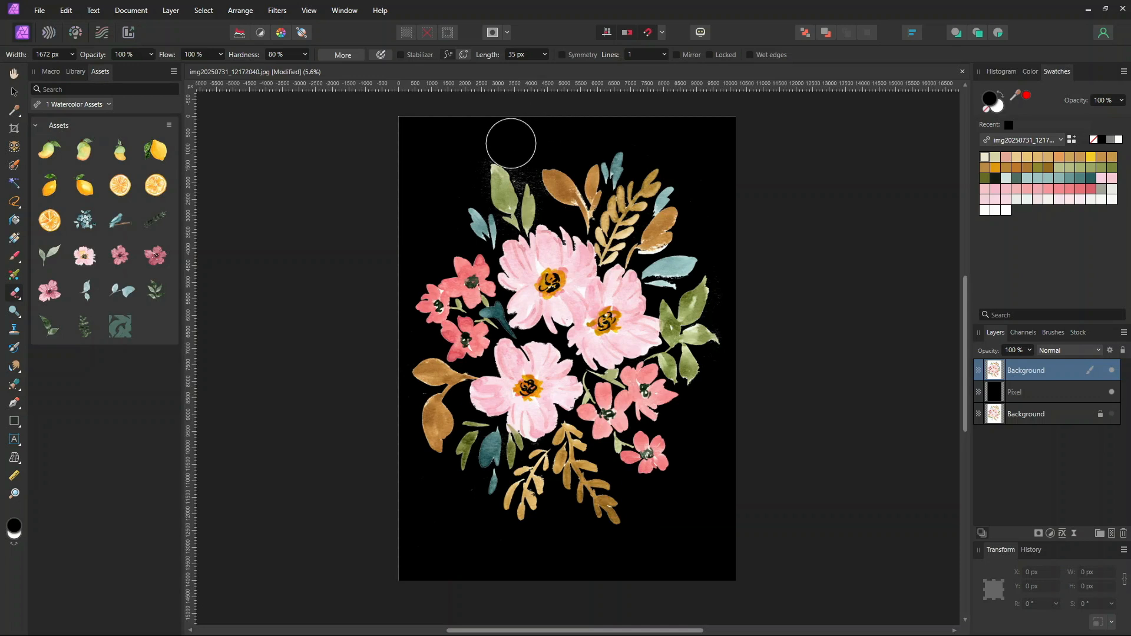
# Reduce the eraser brush width to 329 px
pyautogui.press('[')
pyautogui.press('[')
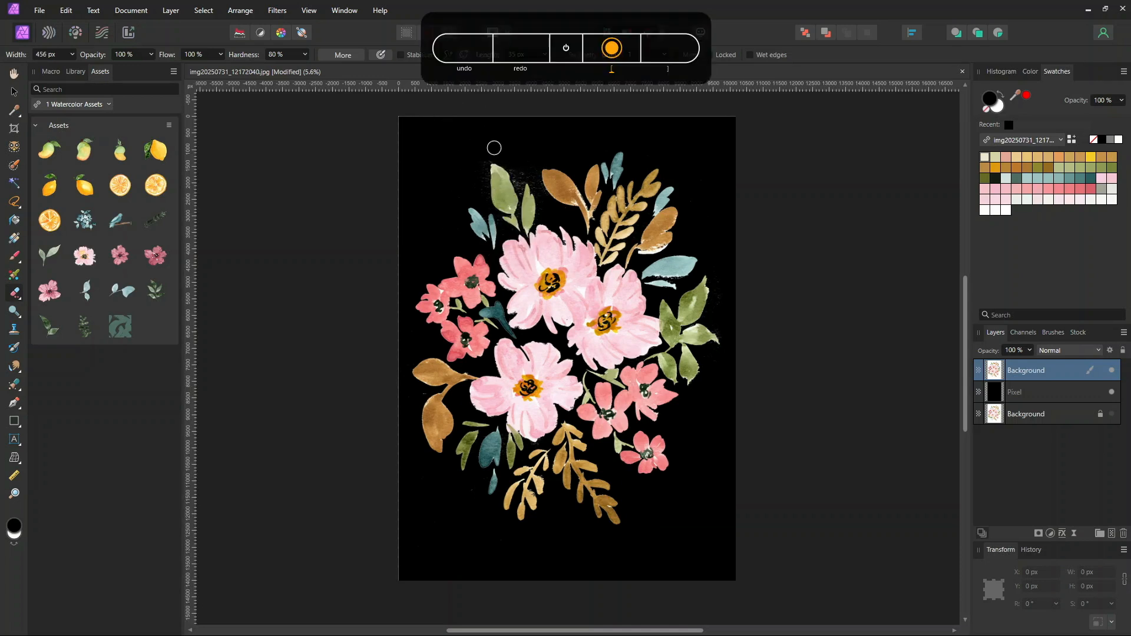
pyautogui.press('[')
pyautogui.scroll(3, 468, 201)
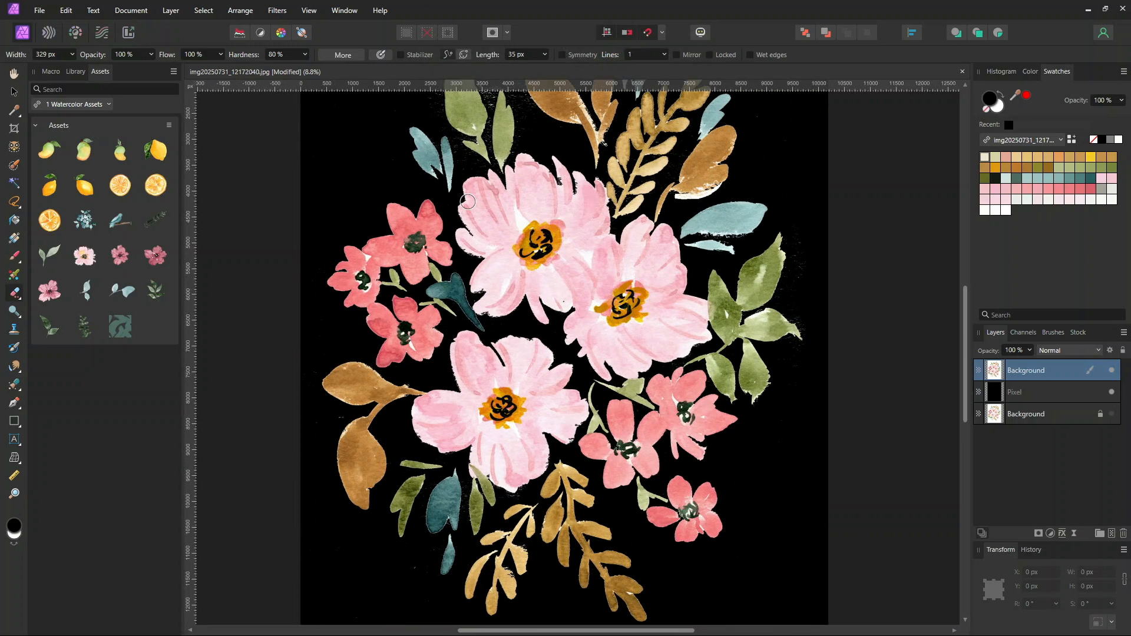
pyautogui.scroll(-1, 467, 202)
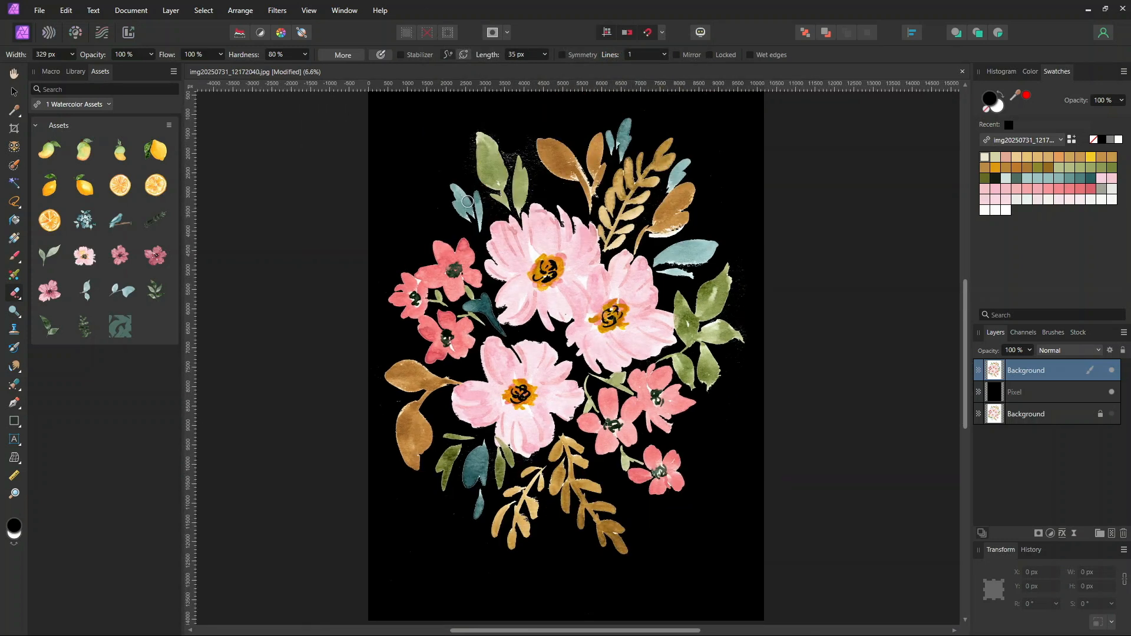
pyautogui.scroll(4, 467, 202)
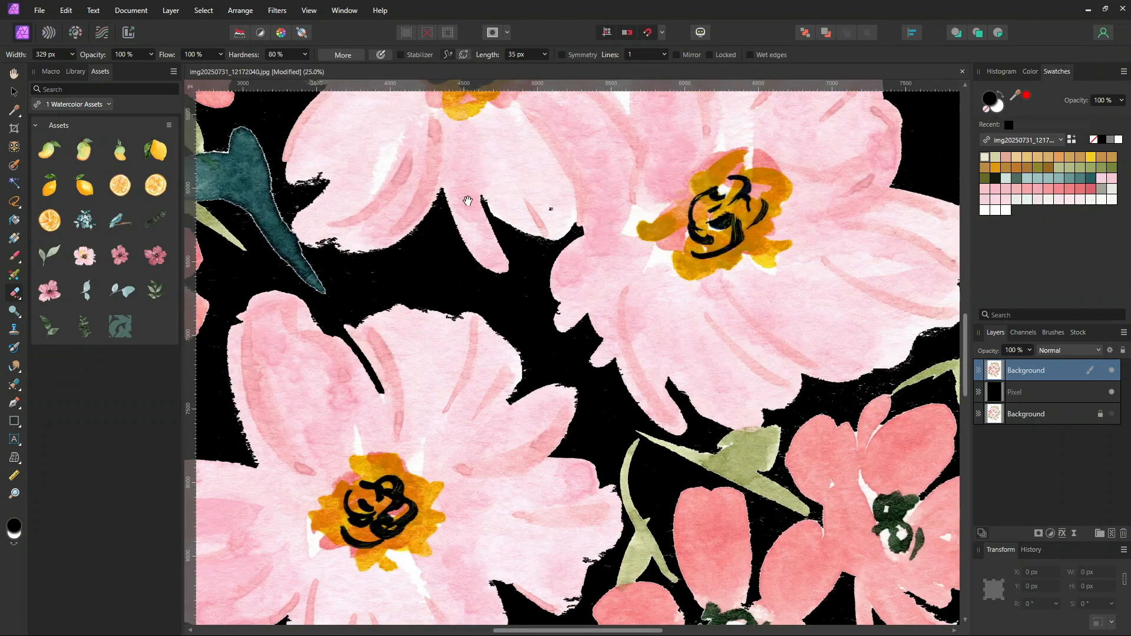
pyautogui.click(575, 185)
pyautogui.scroll(3, 583, 172)
pyautogui.hscroll(-5, 734, 232)
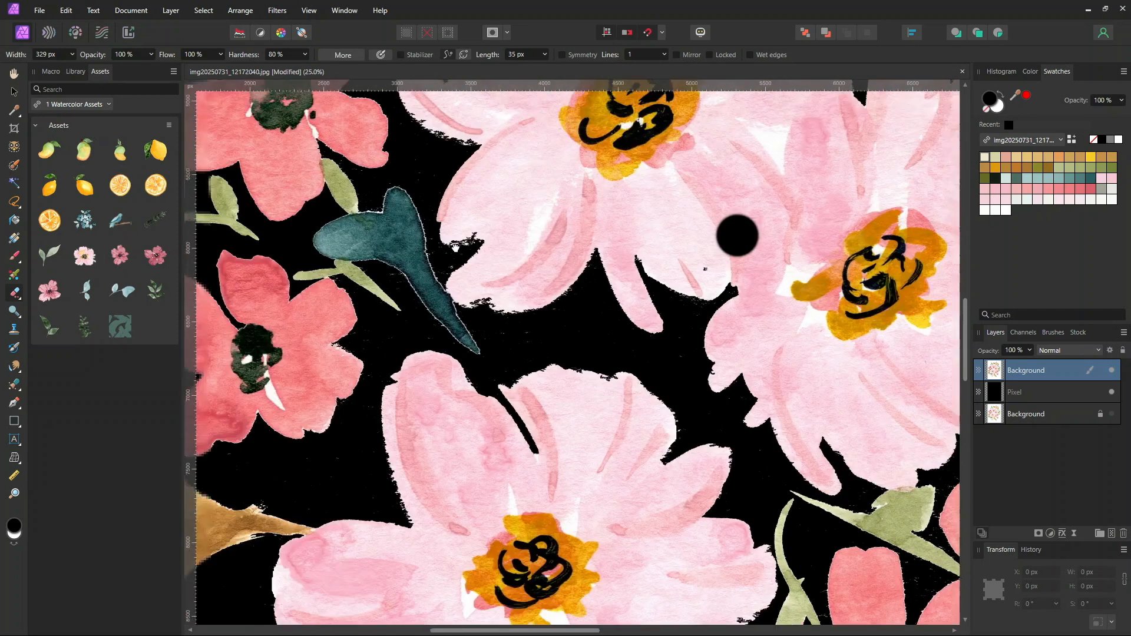
pyautogui.hotkey('ctrl', 'z')
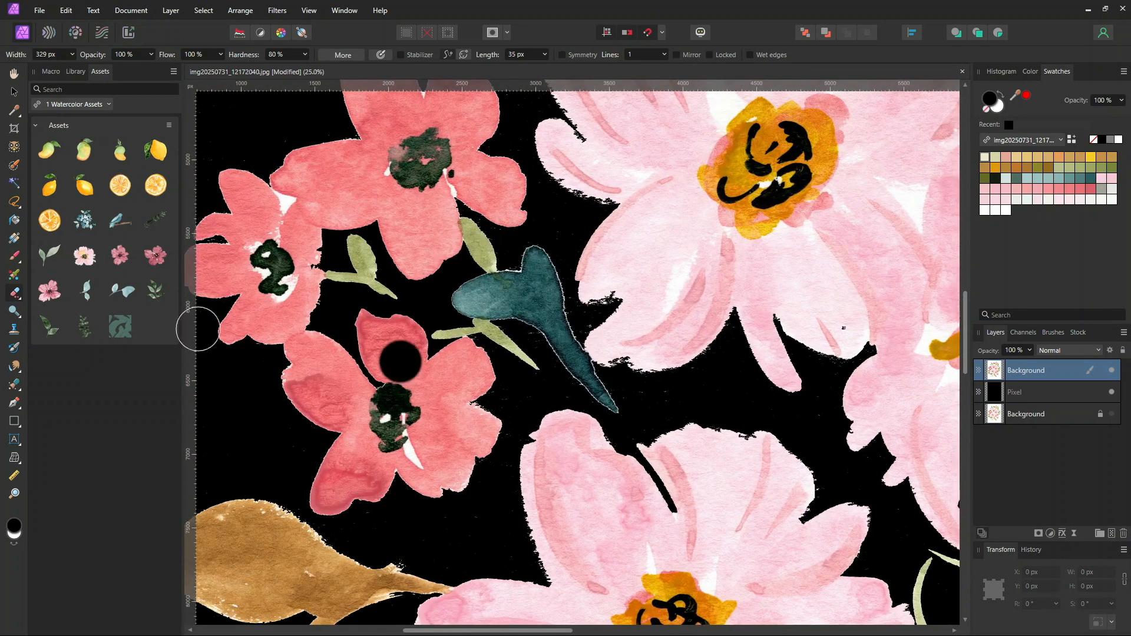
# Pan around the painting to examine the remaining white paper edges between the flowers
pyautogui.click(14, 92)
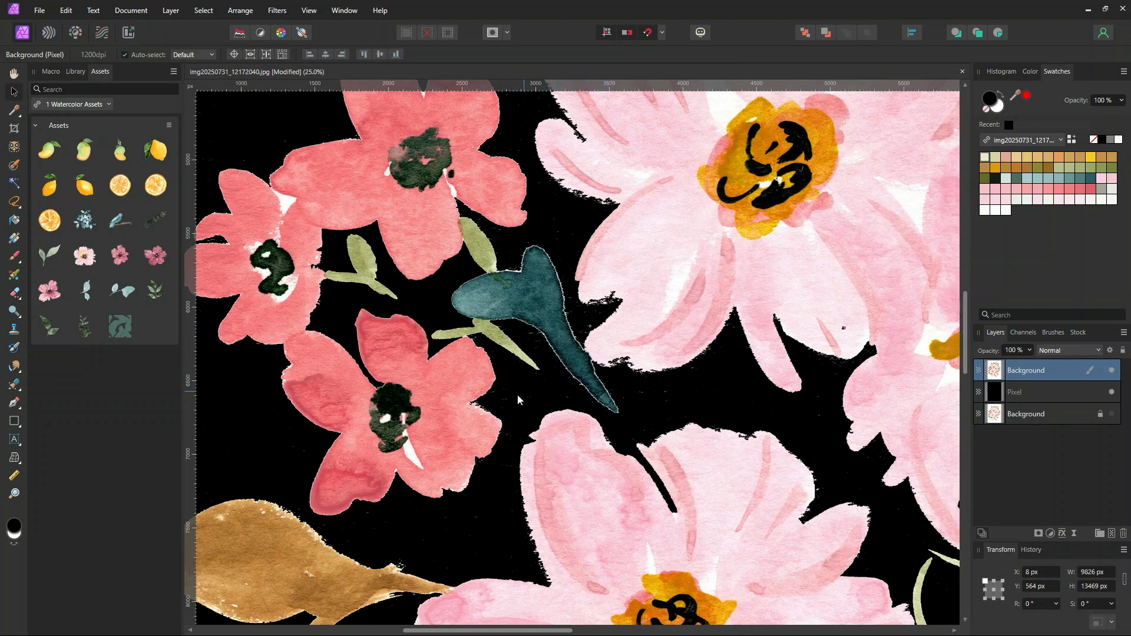
pyautogui.scroll(3, 384, 259)
pyautogui.hscroll(-4, 384, 259)
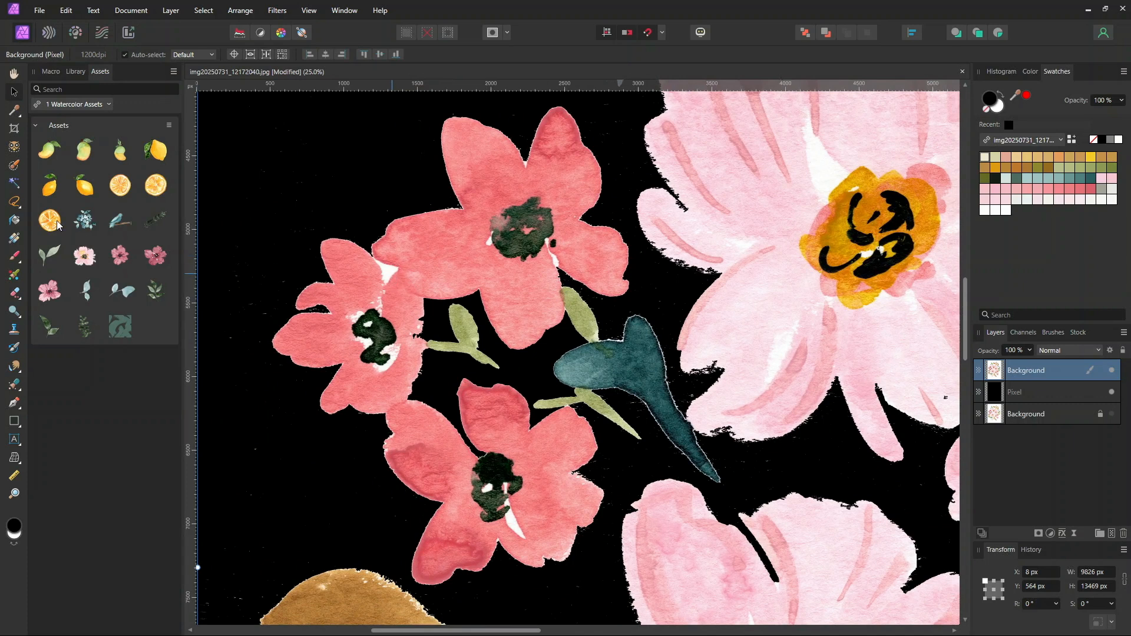
pyautogui.click(14, 183)
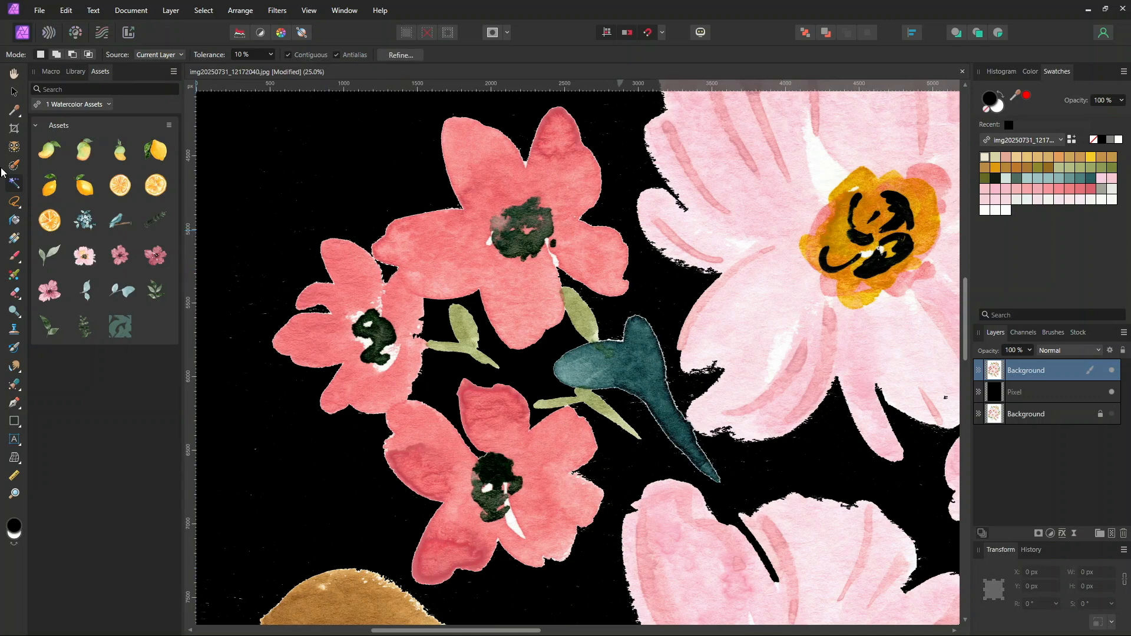
pyautogui.scroll(-5, 513, 367)
pyautogui.hscroll(4, 513, 367)
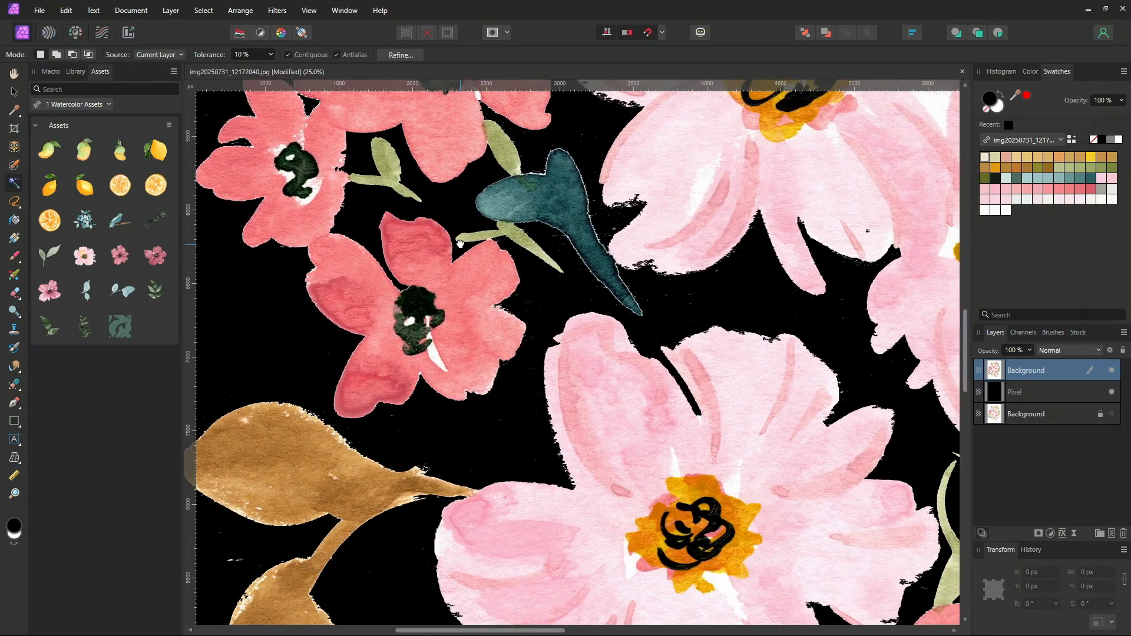
pyautogui.moveTo(546, 504); pyautogui.dragTo(517, 229)
pyautogui.moveTo(657, 439); pyautogui.dragTo(782, 477)
pyautogui.moveTo(626, 222); pyautogui.dragTo(738, 422)
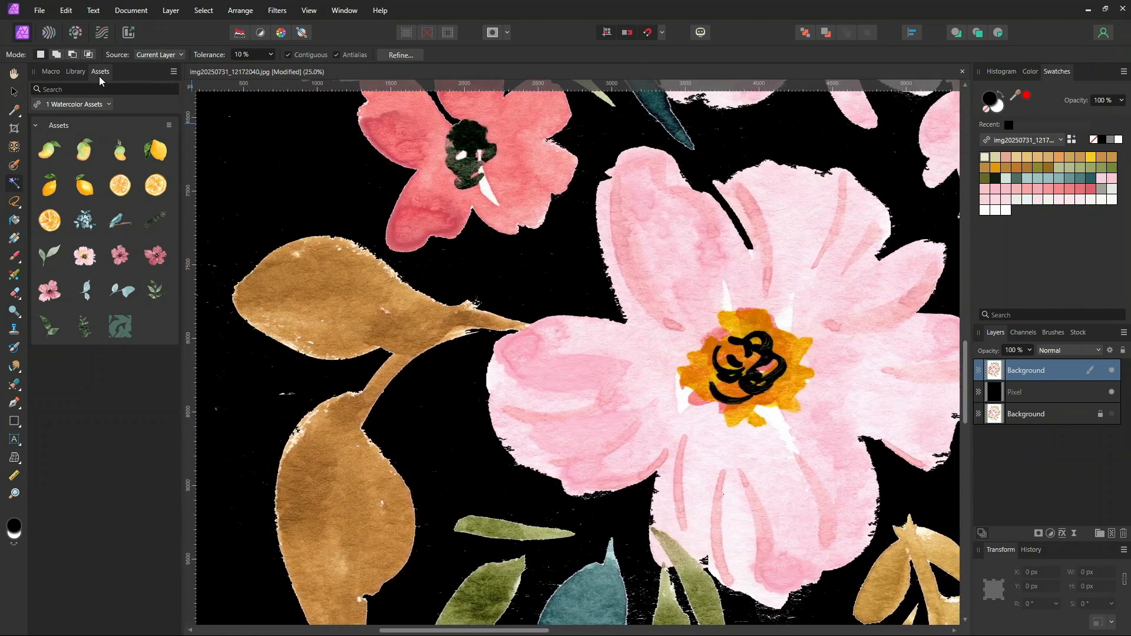
# Shrink the current selection with Grow/Shrink using a radius of -2 px
pyautogui.click(76, 71)
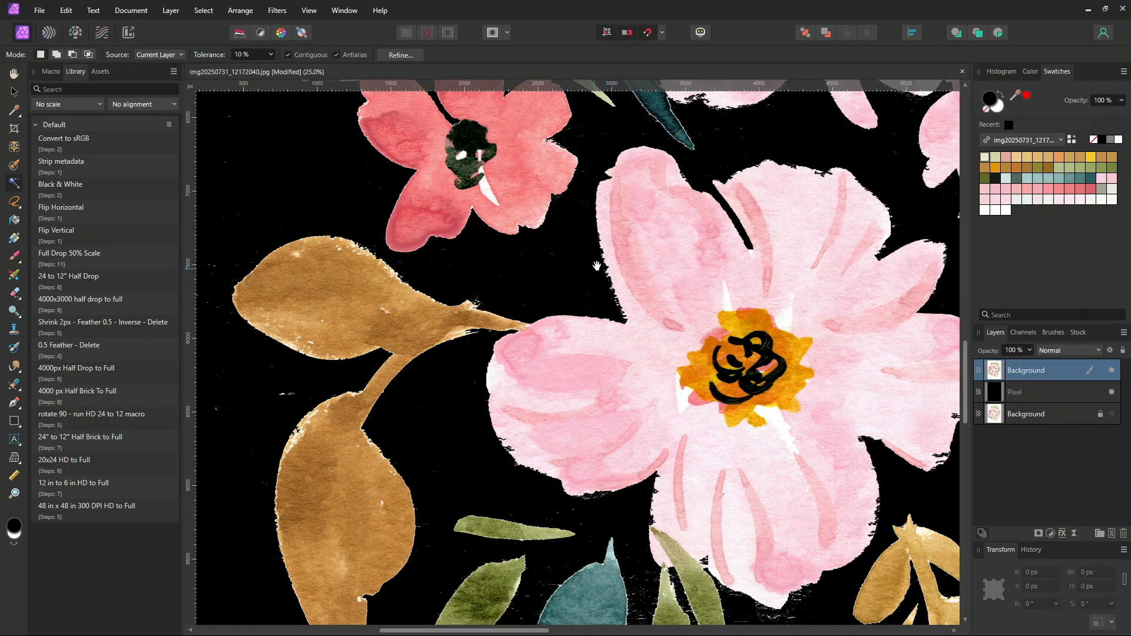
pyautogui.scroll(5, 596, 267)
pyautogui.hscroll(2, 596, 266)
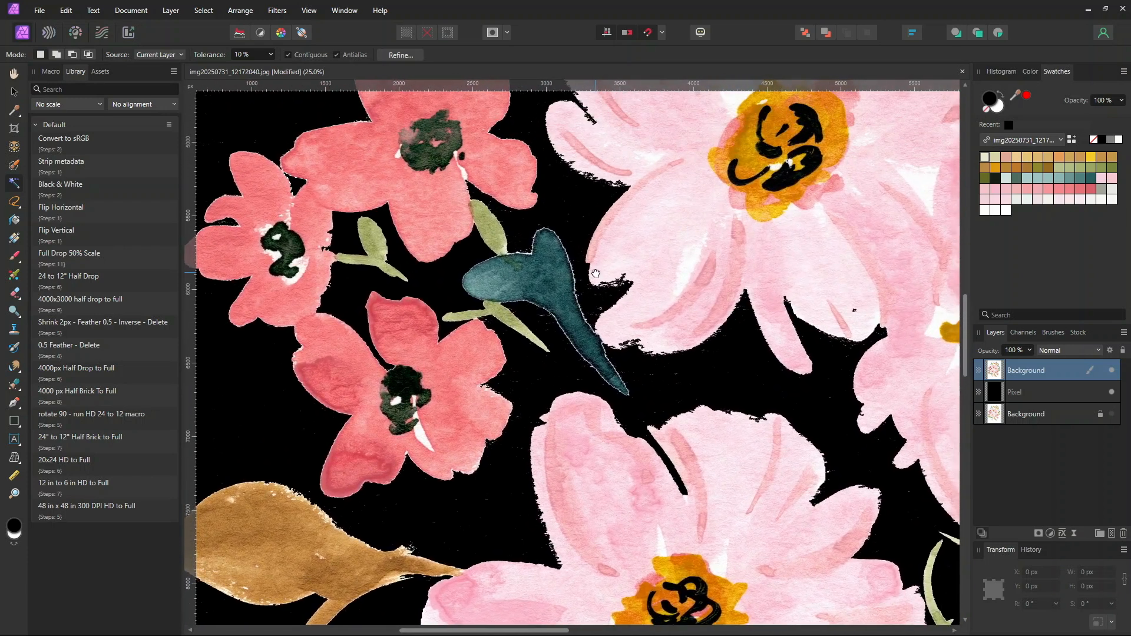
pyautogui.hotkey('ctrl', '+')
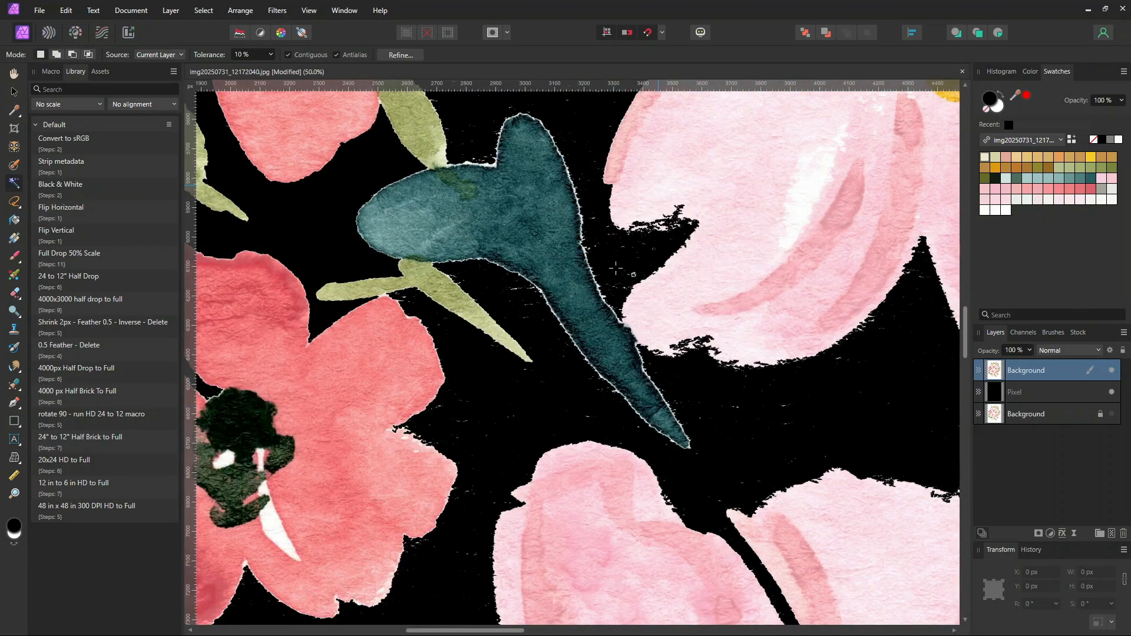
pyautogui.moveTo(456, 164); pyautogui.dragTo(512, 251)
pyautogui.hotkey('ctrl', '+')
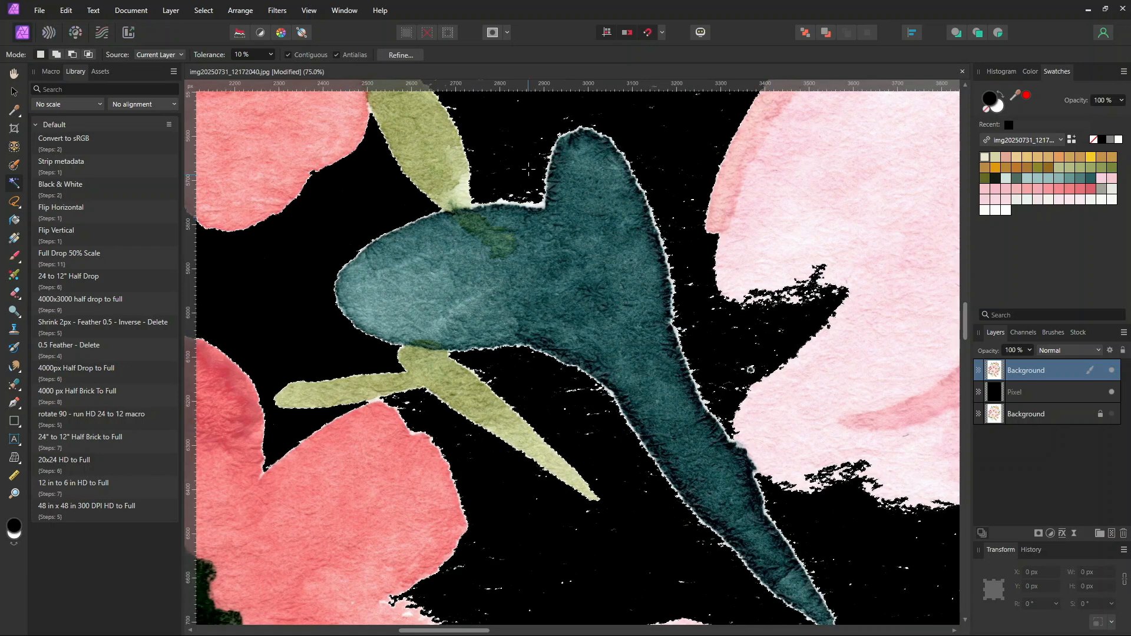
pyautogui.click(206, 12)
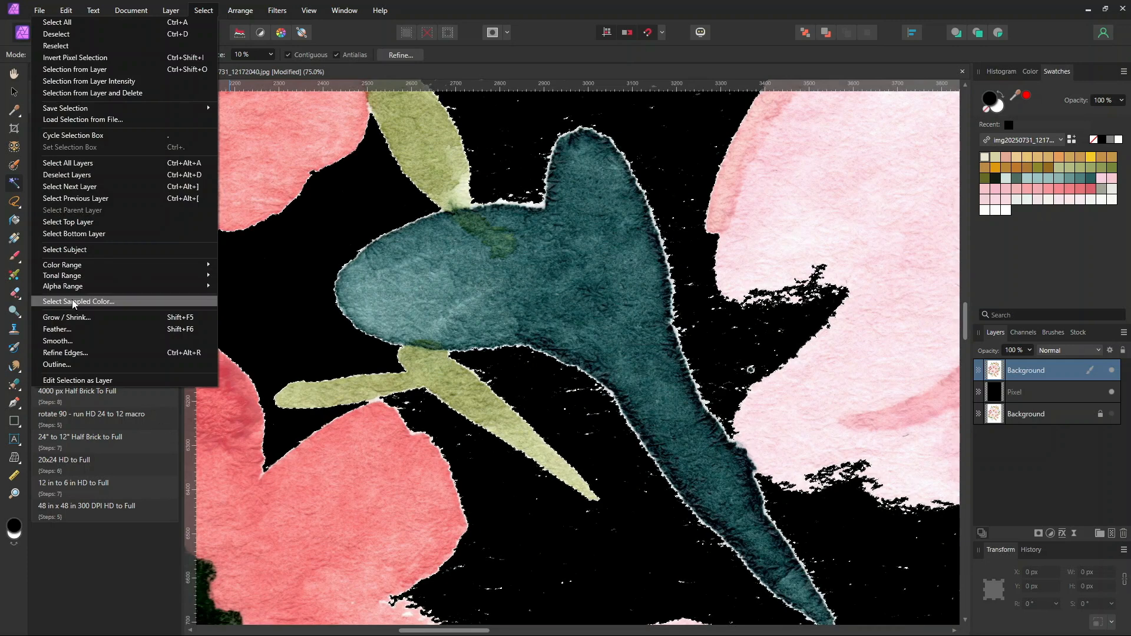
pyautogui.click(76, 318)
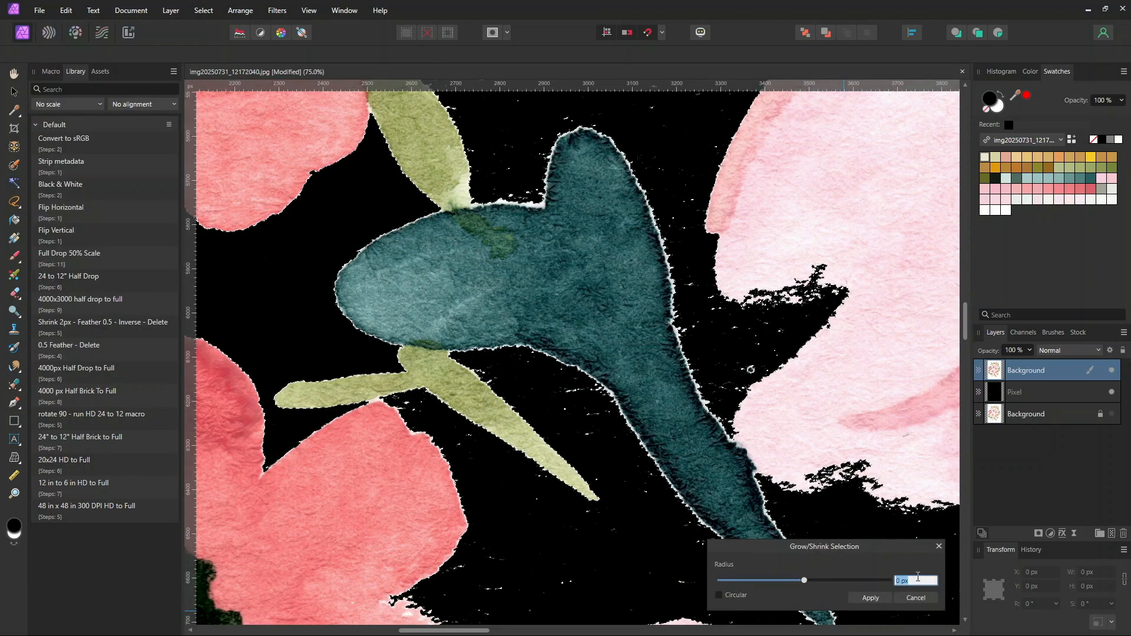
pyautogui.write('-2')
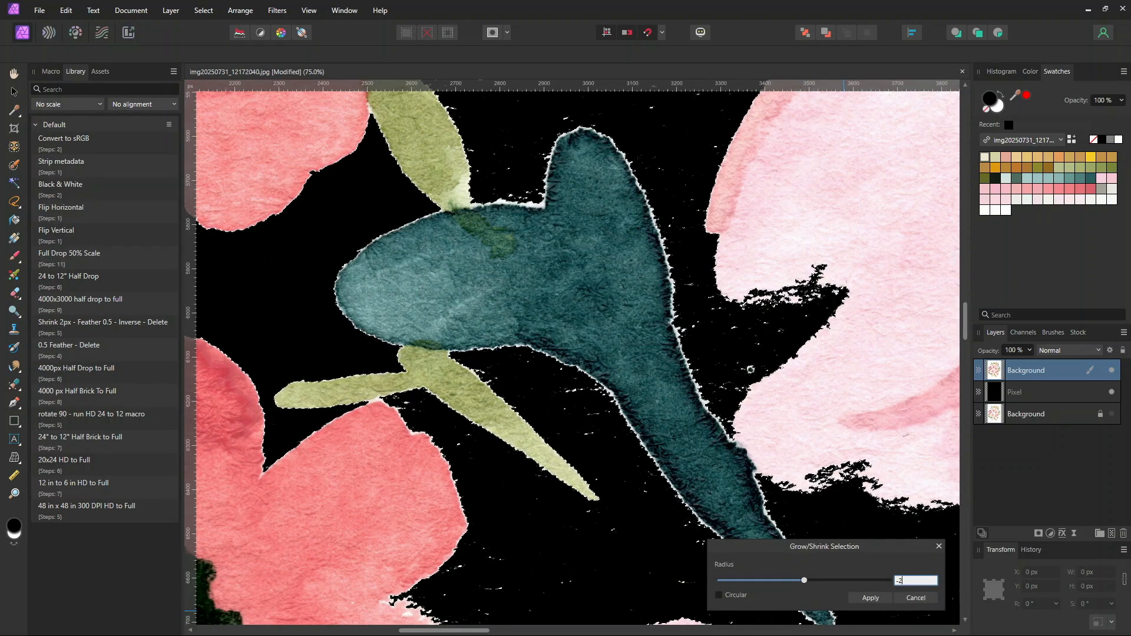
pyautogui.click(869, 597)
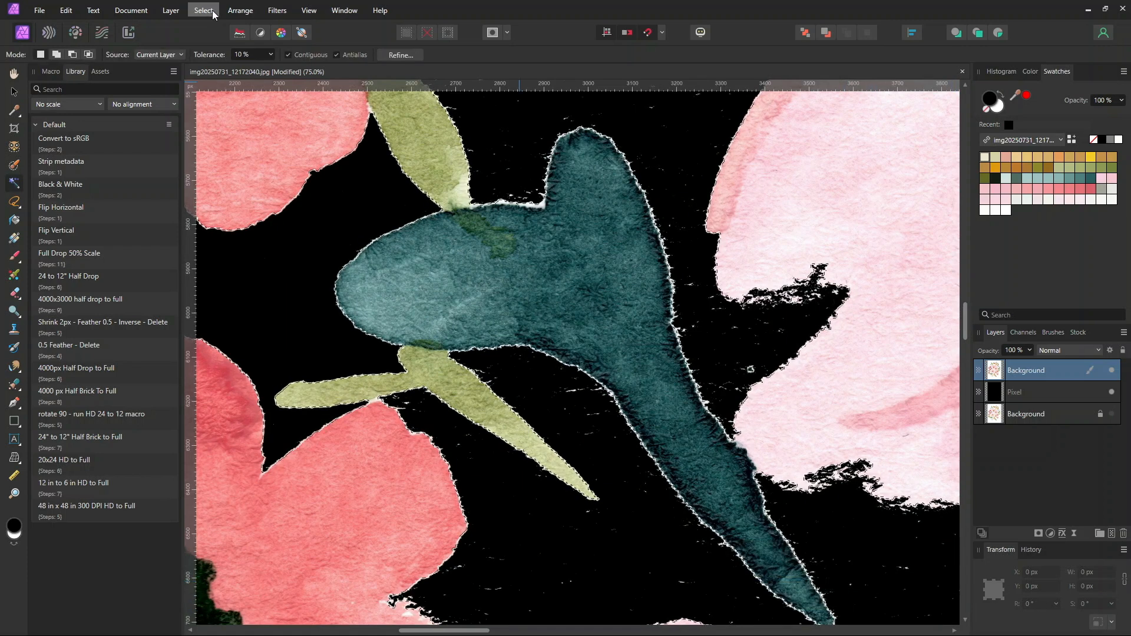
# Feather the selection with a radius of 0.5 px
pyautogui.click(192, 11)
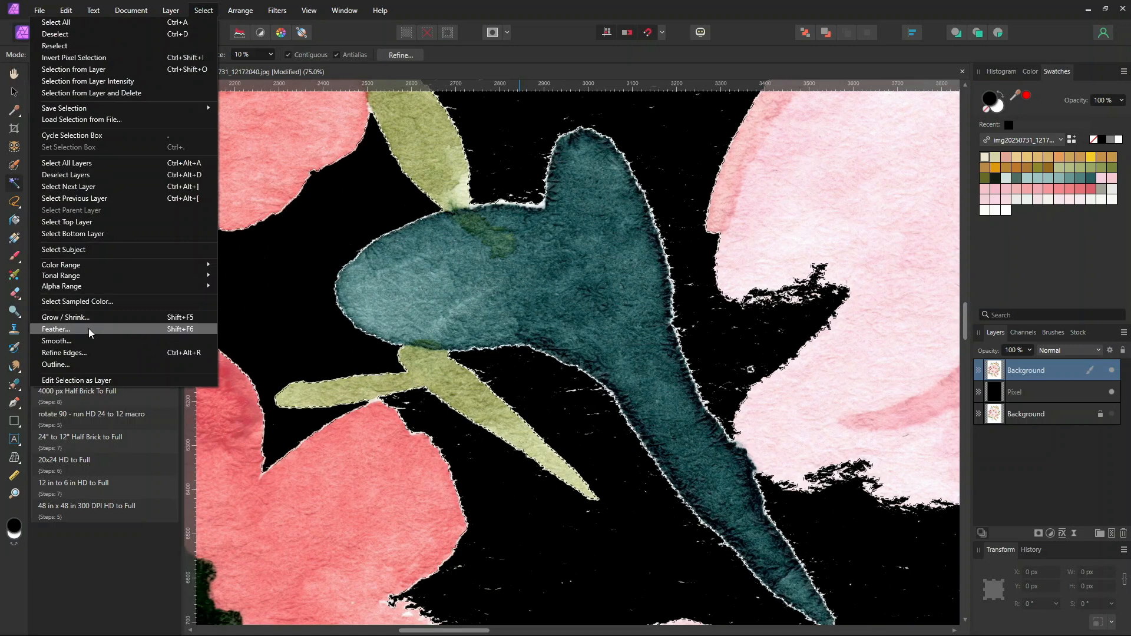
pyautogui.click(89, 329)
pyautogui.click(921, 582)
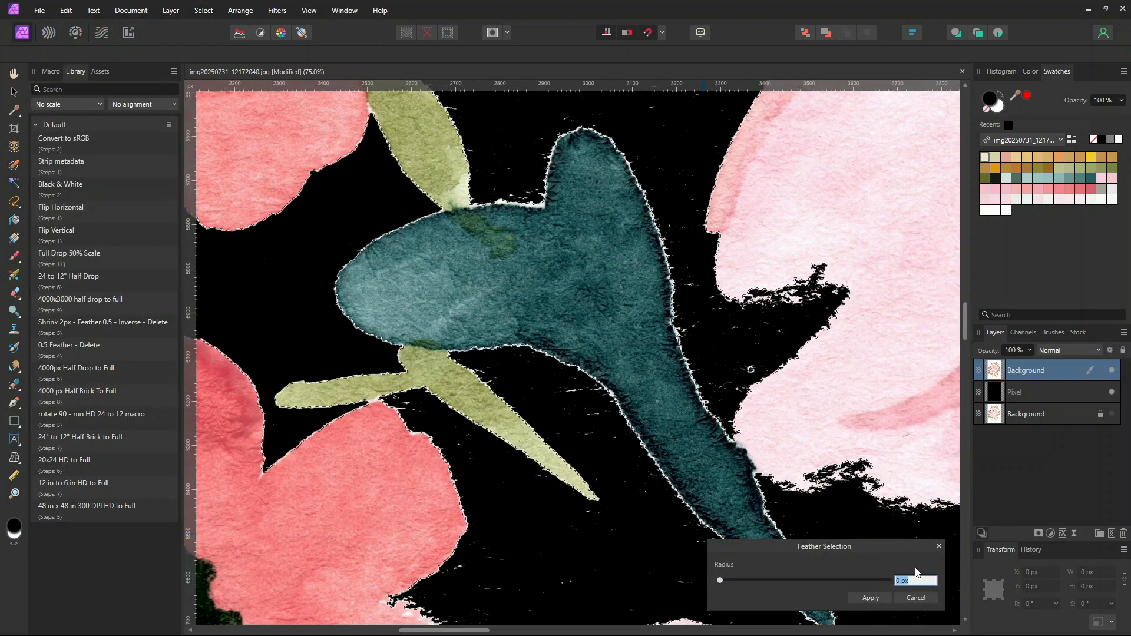
pyautogui.write('0.5')
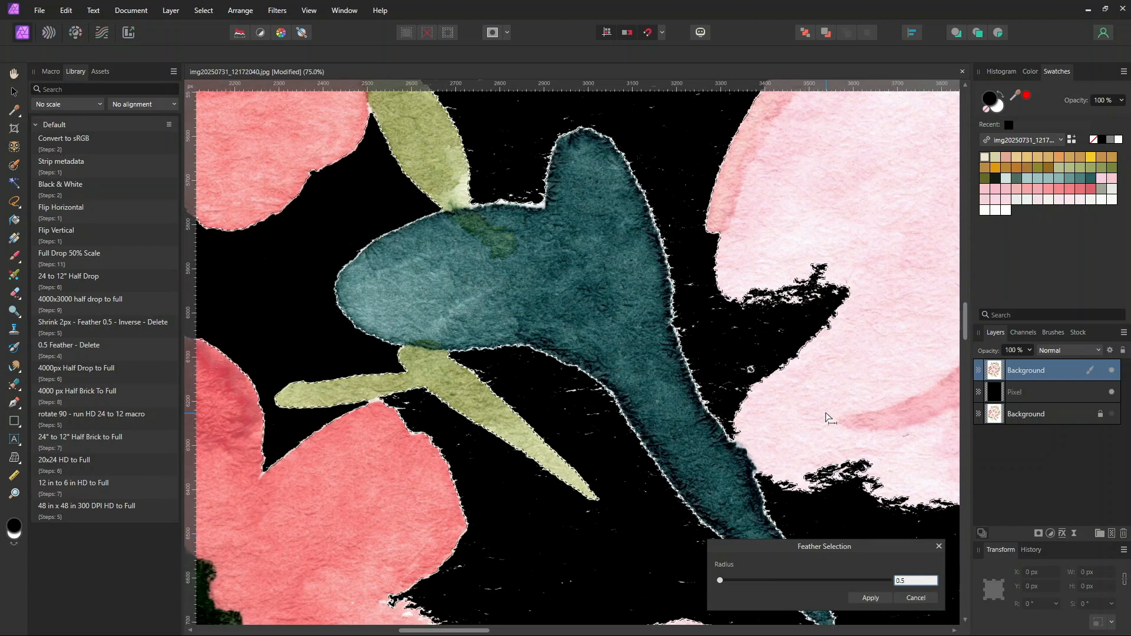
pyautogui.click(884, 596)
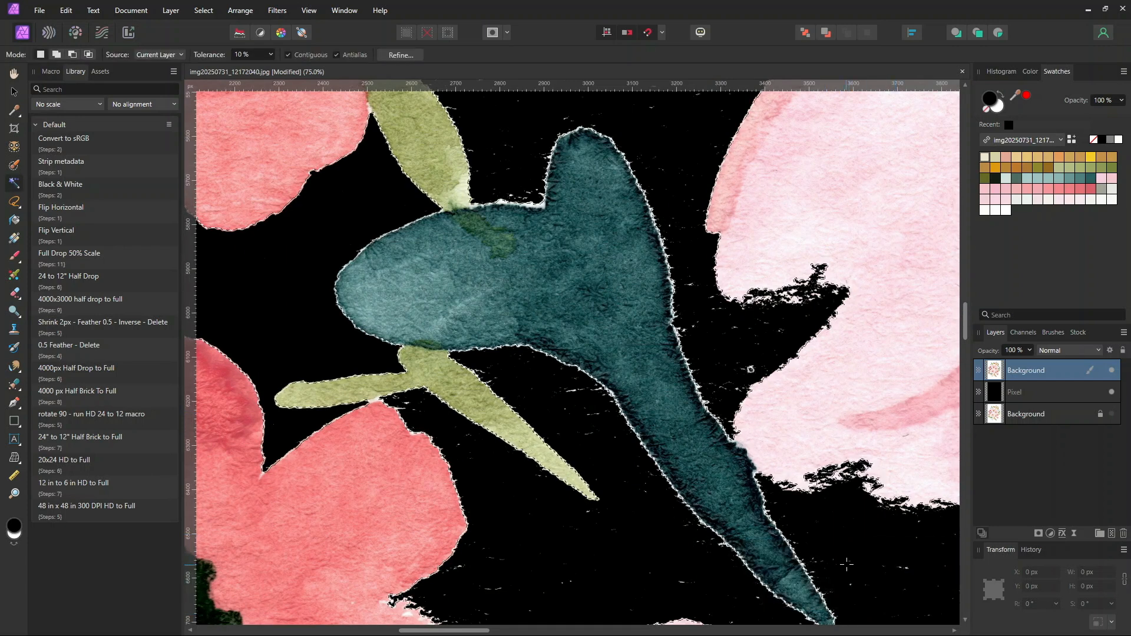
# Invert the pixel selection
pyautogui.hotkey('ctrl', '+')
pyautogui.hotkey('ctrl', '+')
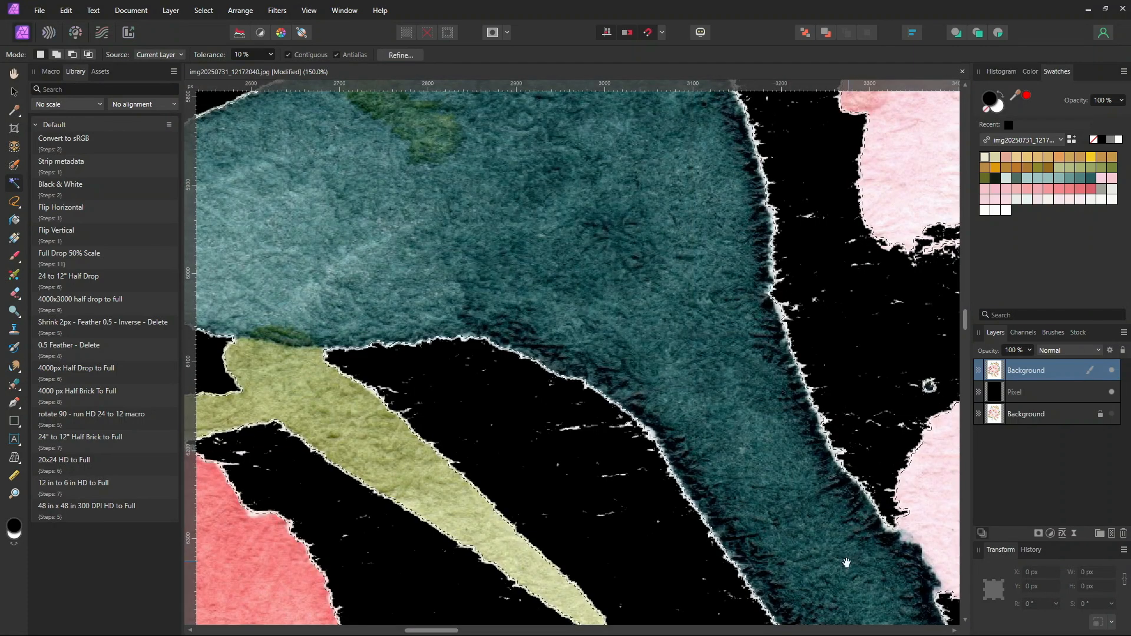
pyautogui.moveTo(826, 367); pyautogui.dragTo(757, 412)
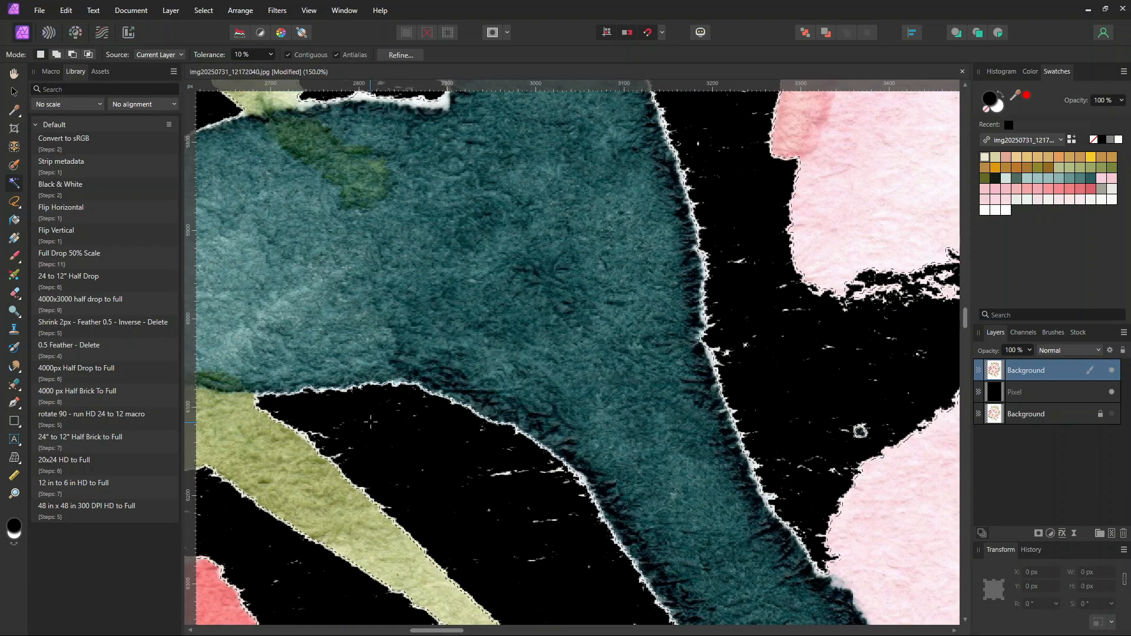
pyautogui.scroll(-10, 371, 421)
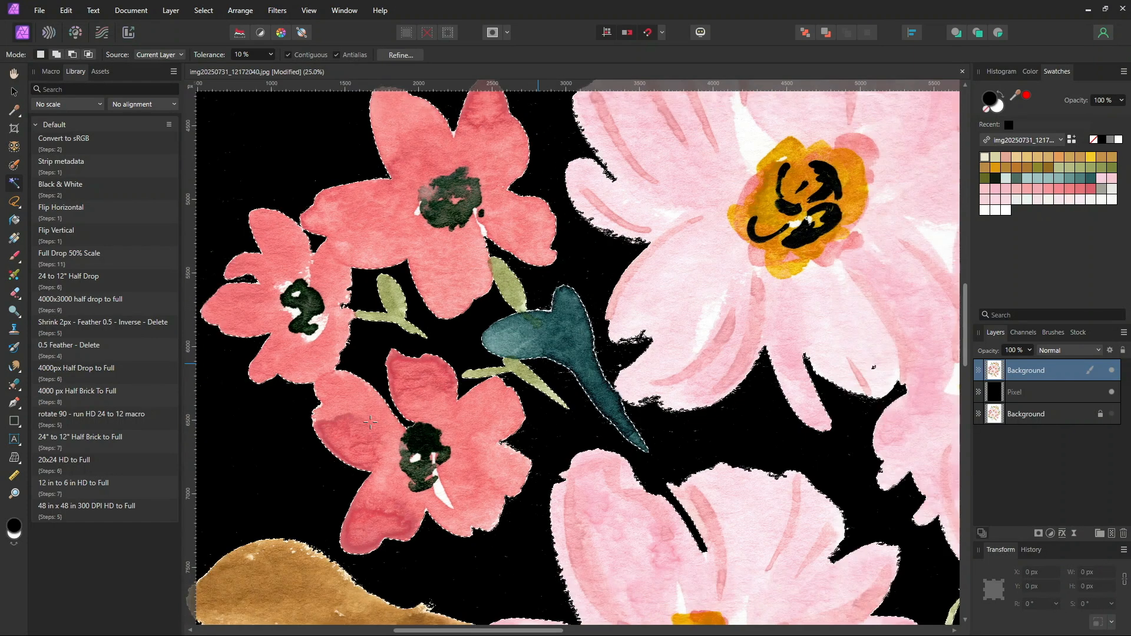
pyautogui.scroll(-3, 371, 422)
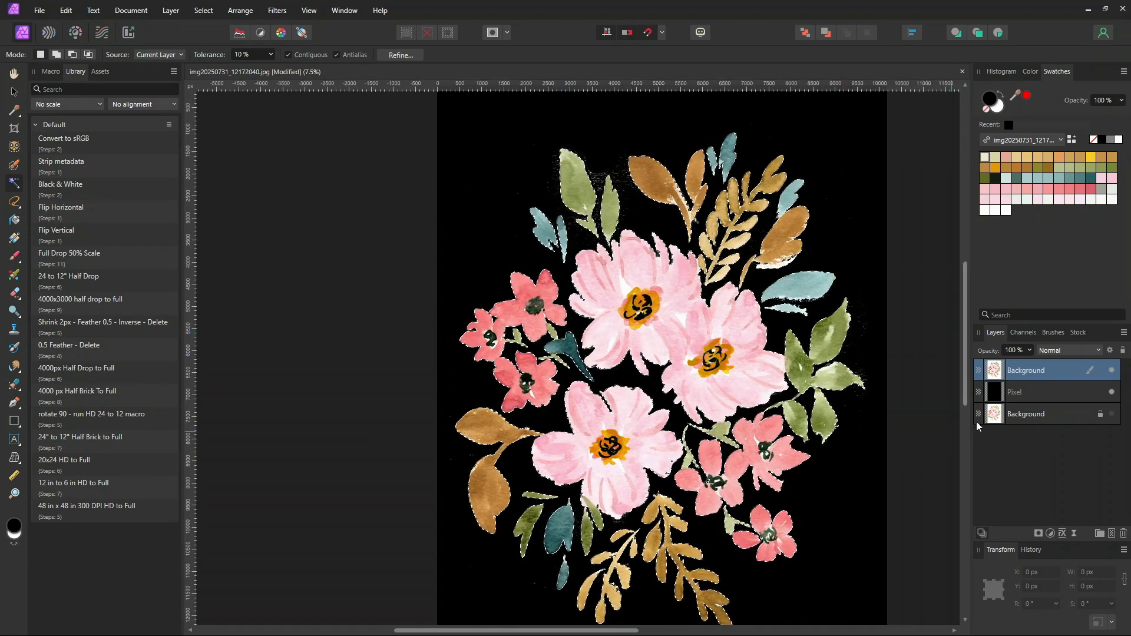
pyautogui.scroll(2, 732, 176)
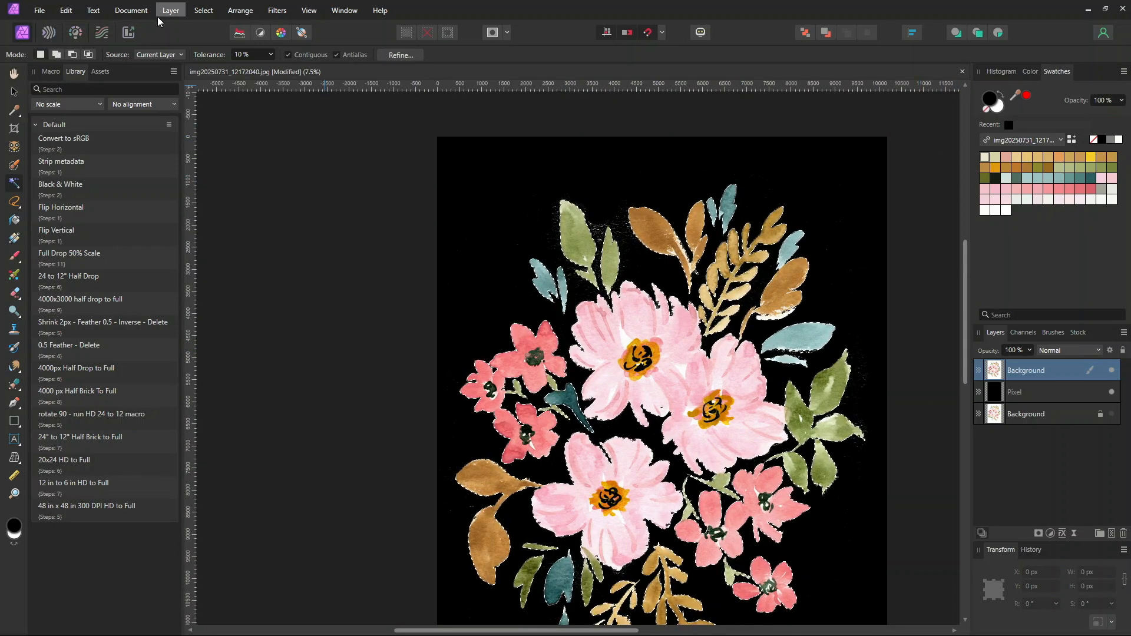
pyautogui.click(198, 13)
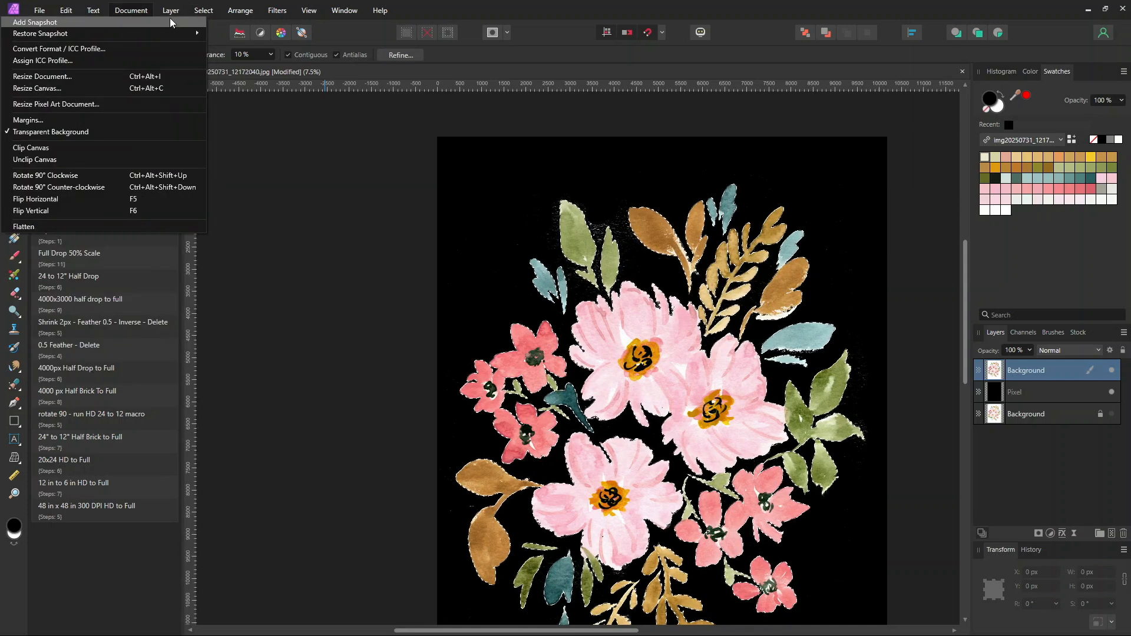
pyautogui.moveTo(199, 11)
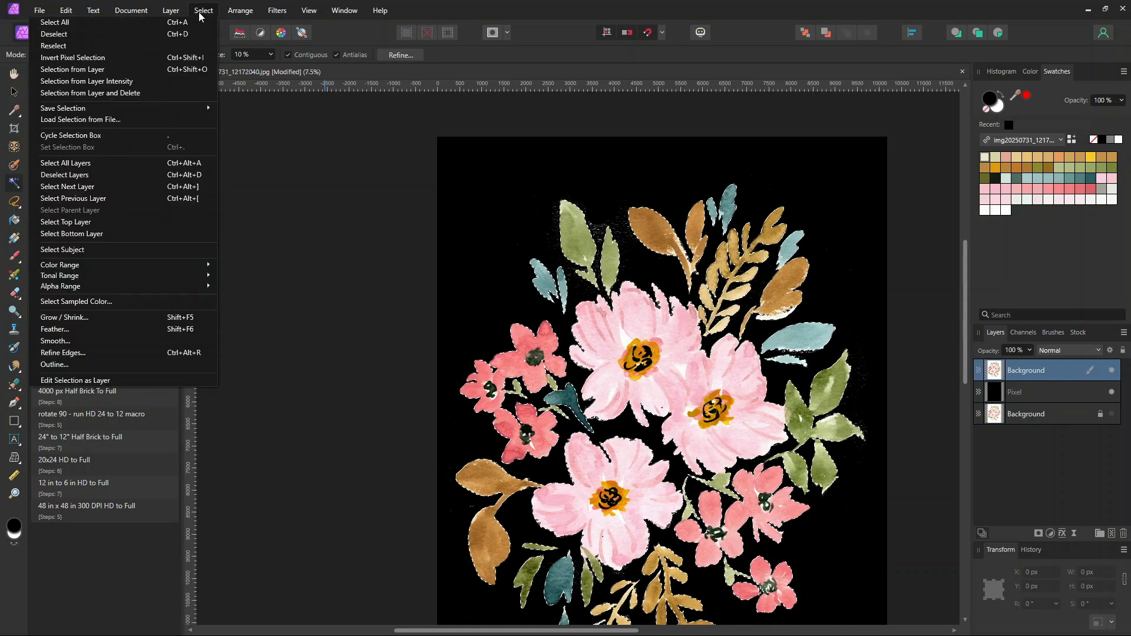
pyautogui.click(107, 58)
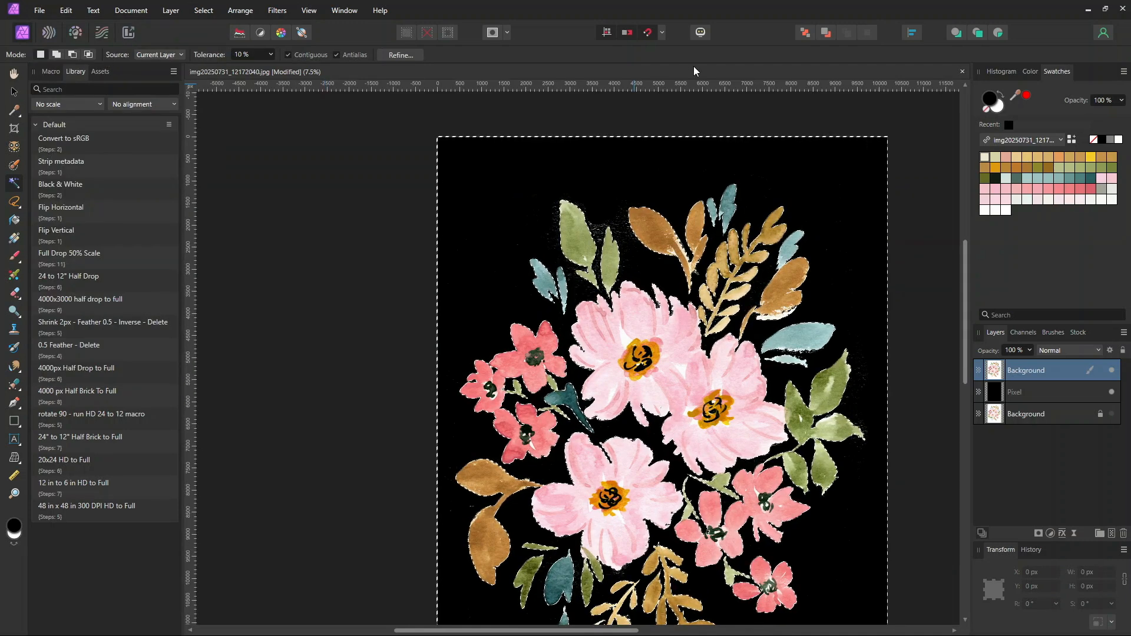
# Undo the last action on the teal leaf area
pyautogui.scroll(-2, 902, 377)
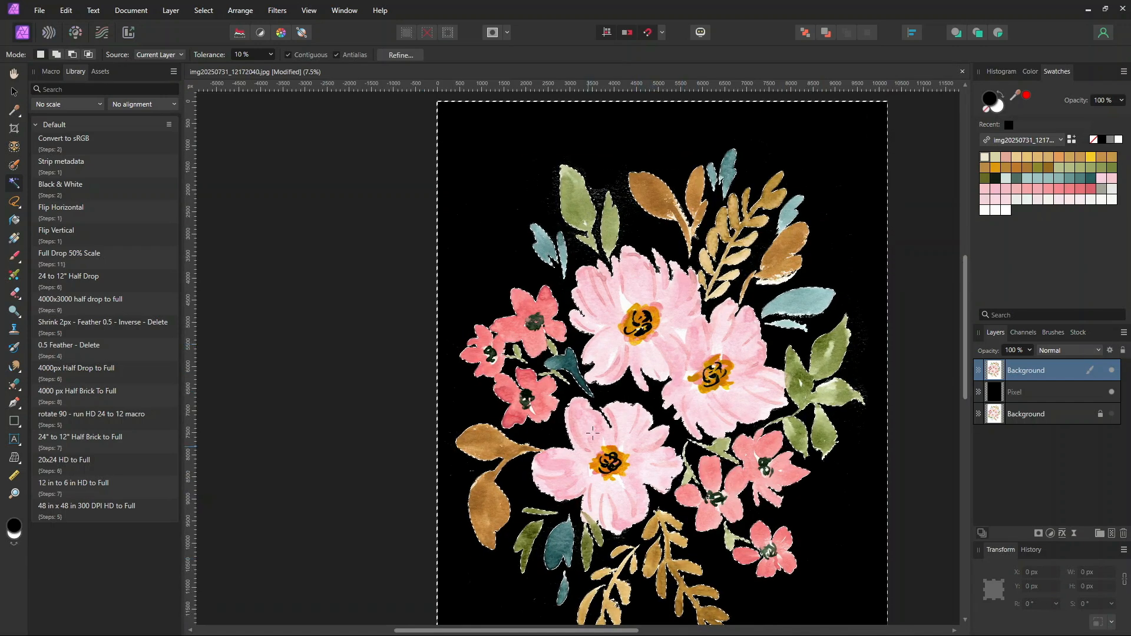
pyautogui.scroll(-3, 910, 344)
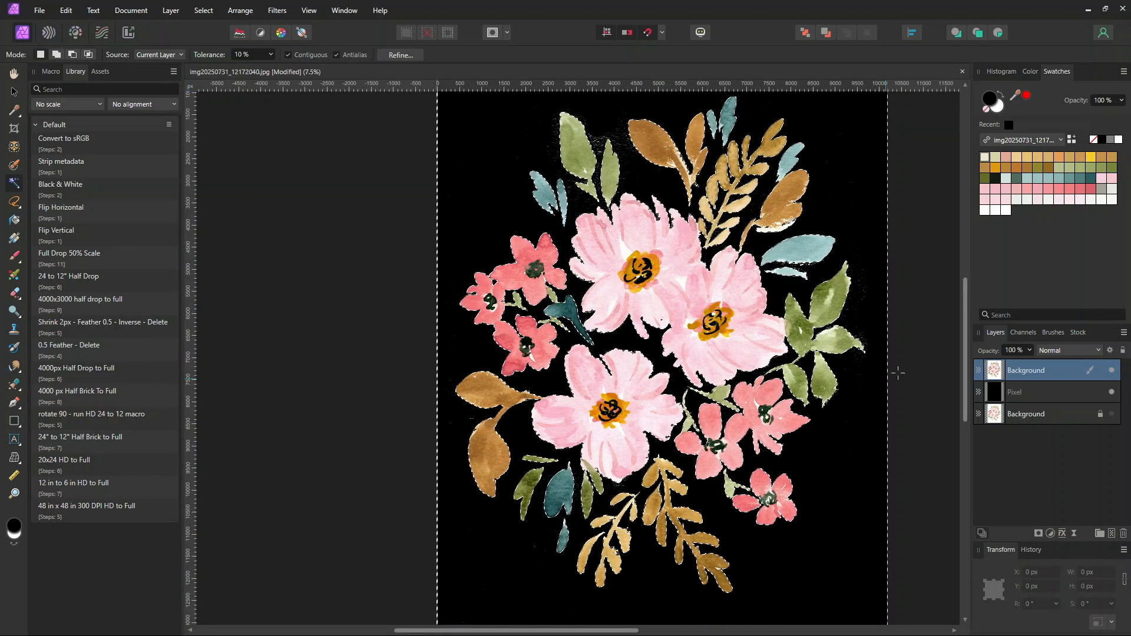
pyautogui.scroll(1, 903, 298)
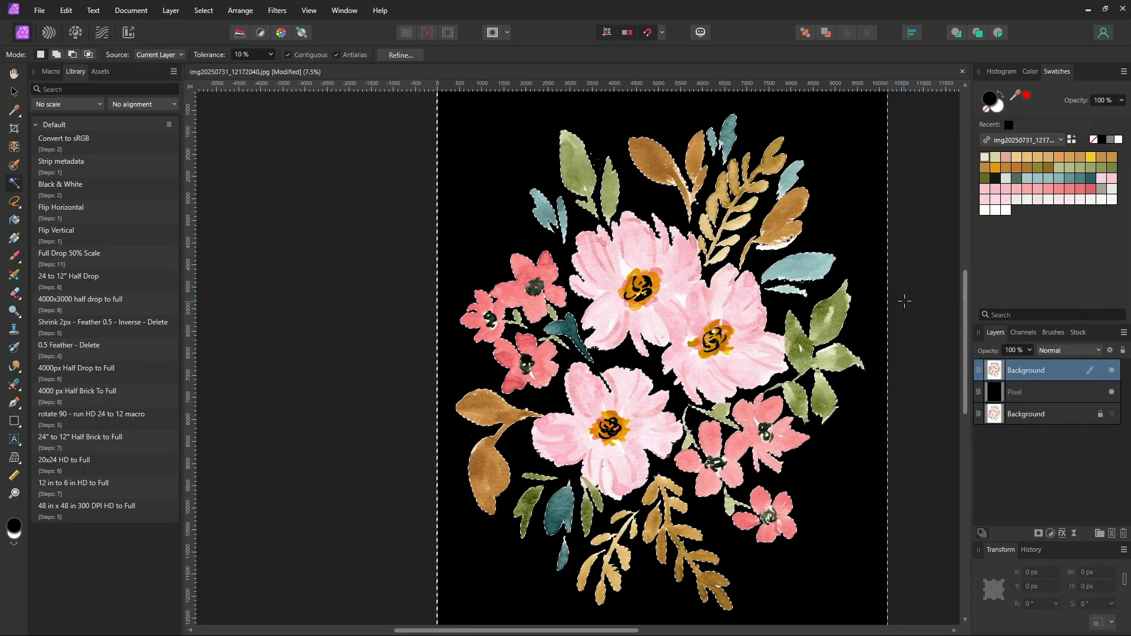
pyautogui.scroll(1, 904, 301)
pyautogui.scroll(6, 904, 300)
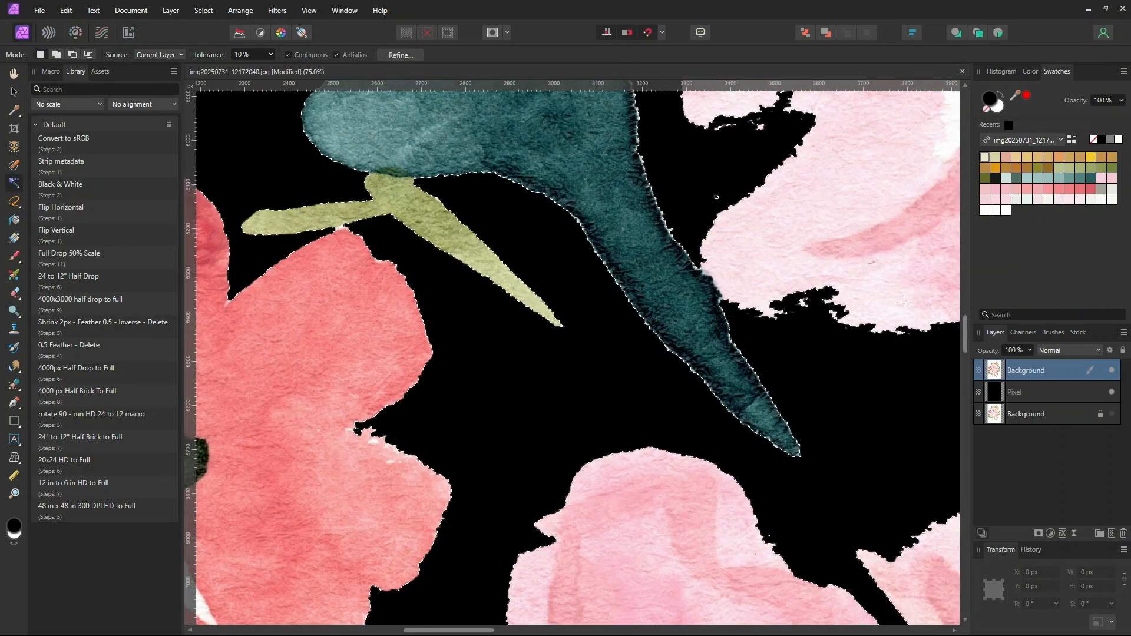
pyautogui.moveTo(795, 178); pyautogui.dragTo(747, 347)
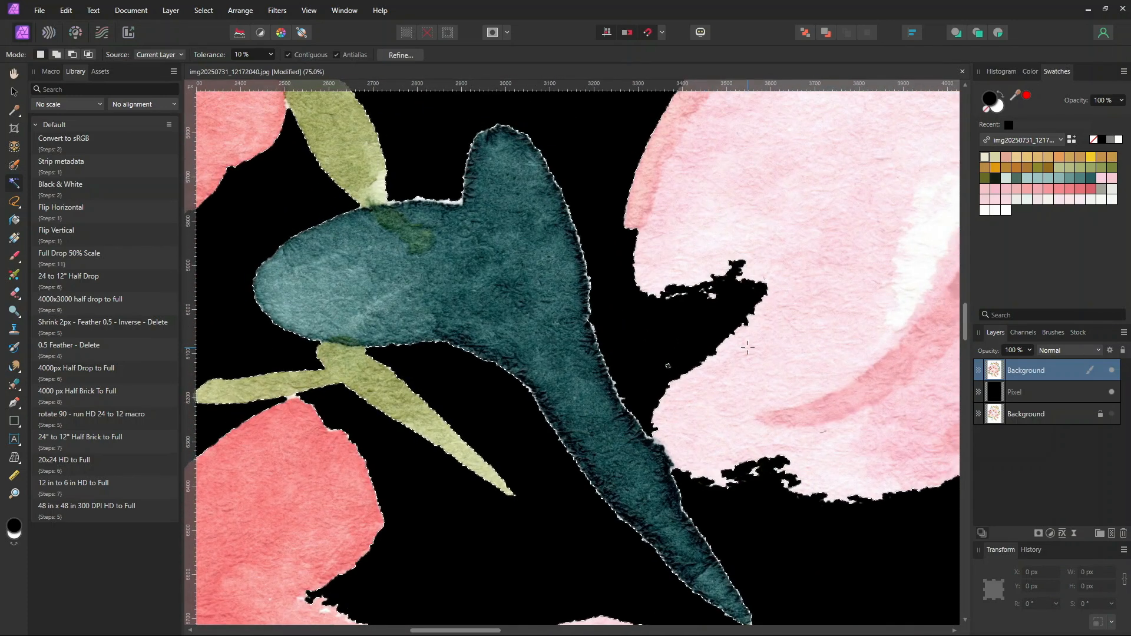
pyautogui.hotkey('ctrl', 'z')
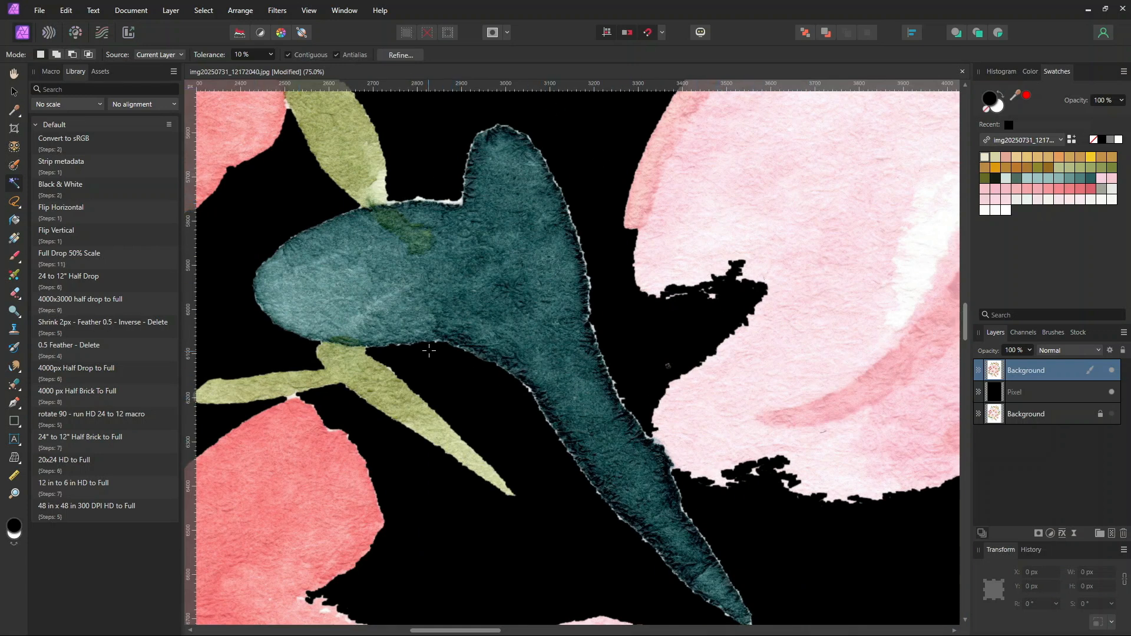
# Pan across the painting to inspect the cutout edges for leftover white paper specks
pyautogui.moveTo(581, 230)
pyautogui.mouseDown()
pyautogui.moveTo(644, 351)
pyautogui.moveTo(802, 565)
pyautogui.mouseUp()
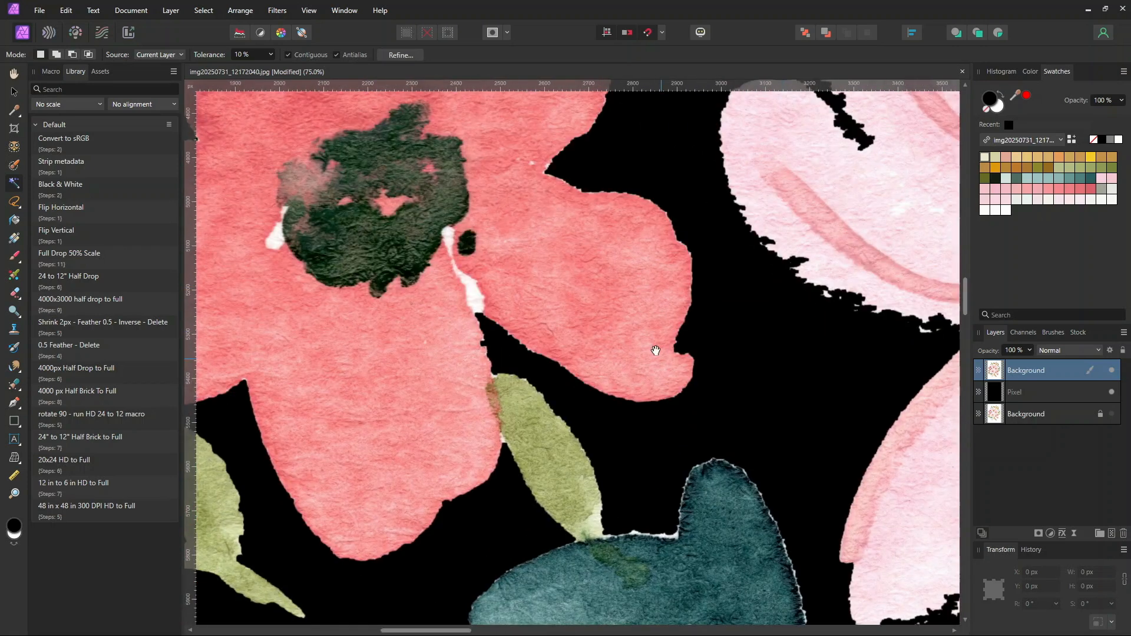
pyautogui.moveTo(638, 296); pyautogui.dragTo(661, 624)
pyautogui.moveTo(627, 323); pyautogui.dragTo(384, 516)
pyautogui.moveTo(502, 159); pyautogui.dragTo(368, 517)
pyautogui.moveTo(601, 235); pyautogui.dragTo(511, 632)
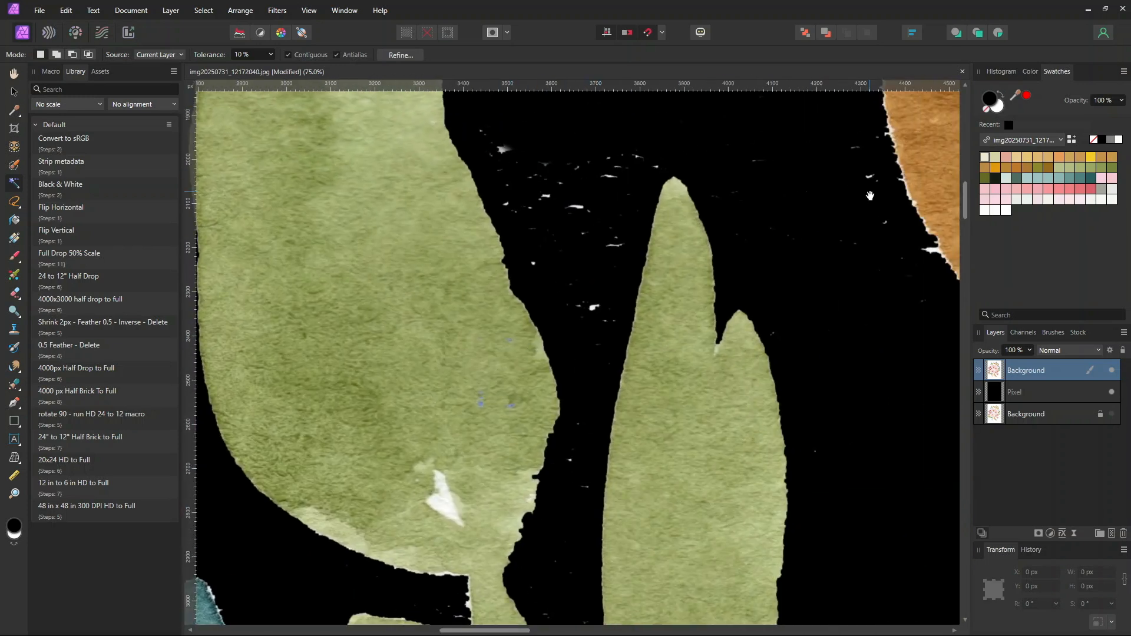
pyautogui.moveTo(558, 211); pyautogui.dragTo(604, 355)
pyautogui.moveTo(653, 402)
pyautogui.mouseDown()
pyautogui.moveTo(927, 223)
pyautogui.moveTo(935, 203)
pyautogui.mouseUp()
pyautogui.moveTo(443, 522); pyautogui.dragTo(580, 106)
pyautogui.moveTo(578, 554); pyautogui.dragTo(628, 135)
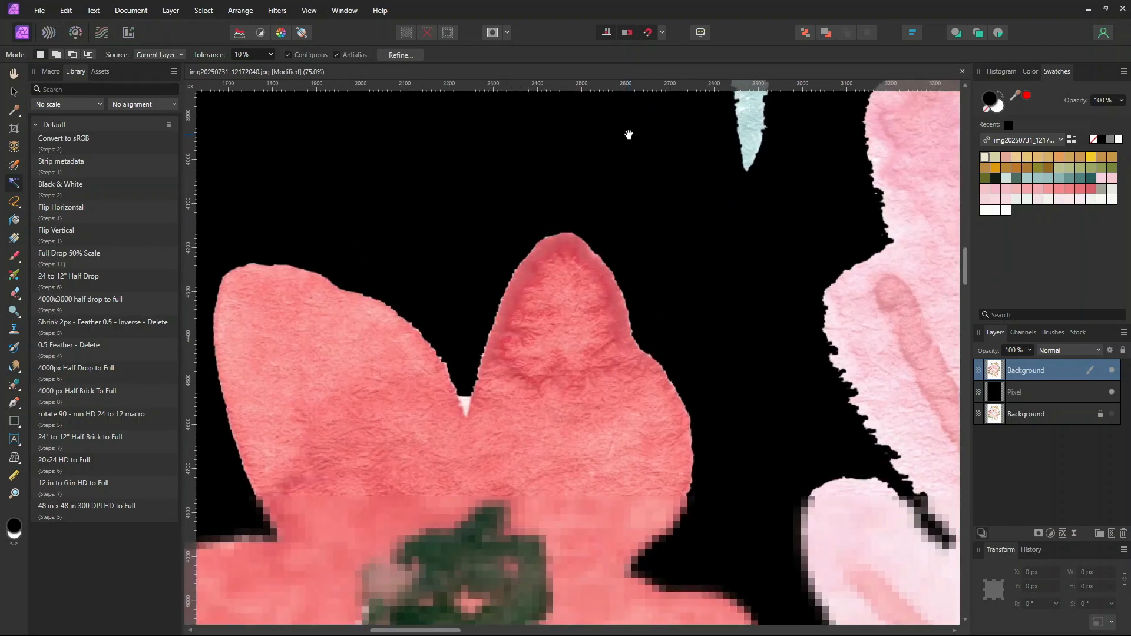
pyautogui.moveTo(433, 582); pyautogui.dragTo(590, 165)
pyautogui.moveTo(532, 573); pyautogui.dragTo(420, 262)
pyautogui.moveTo(470, 532); pyautogui.dragTo(652, 88)
pyautogui.moveTo(546, 559); pyautogui.dragTo(768, 236)
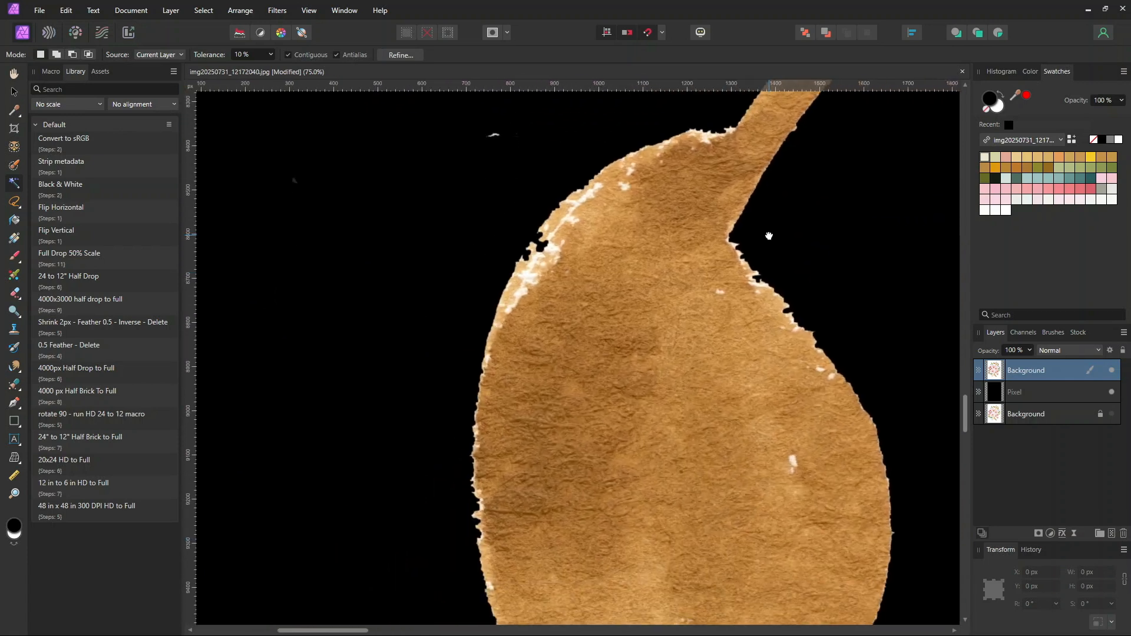
# Select the Erase Brush, shrink it to 172 px, and undo an erase attempt near the upper leaves
pyautogui.scroll(-5, 769, 236)
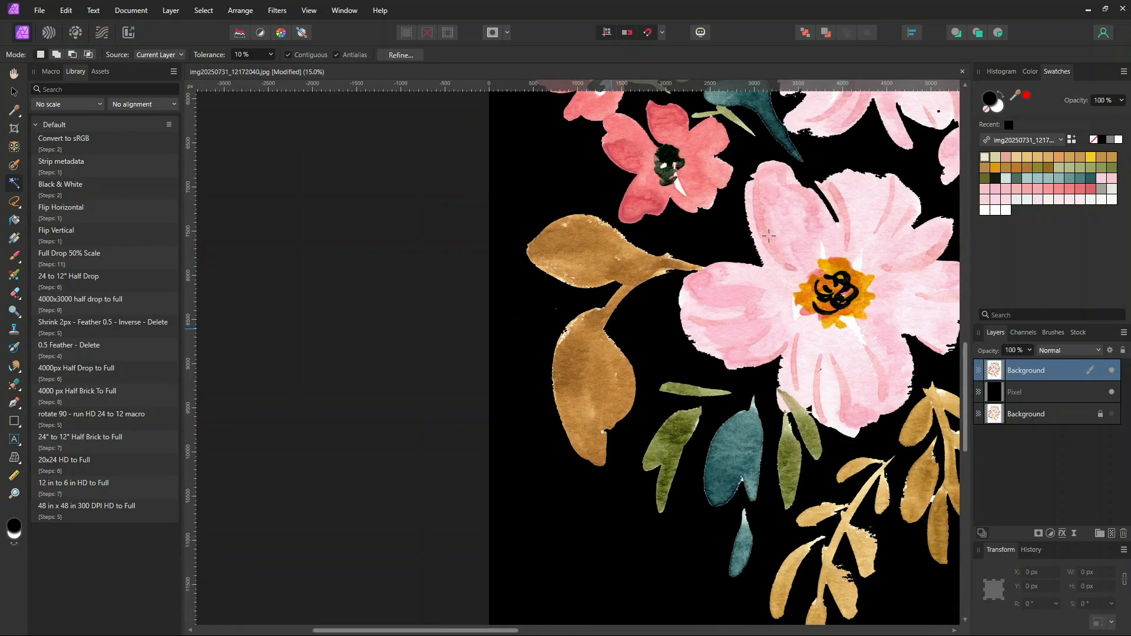
pyautogui.moveTo(736, 322); pyautogui.dragTo(596, 357)
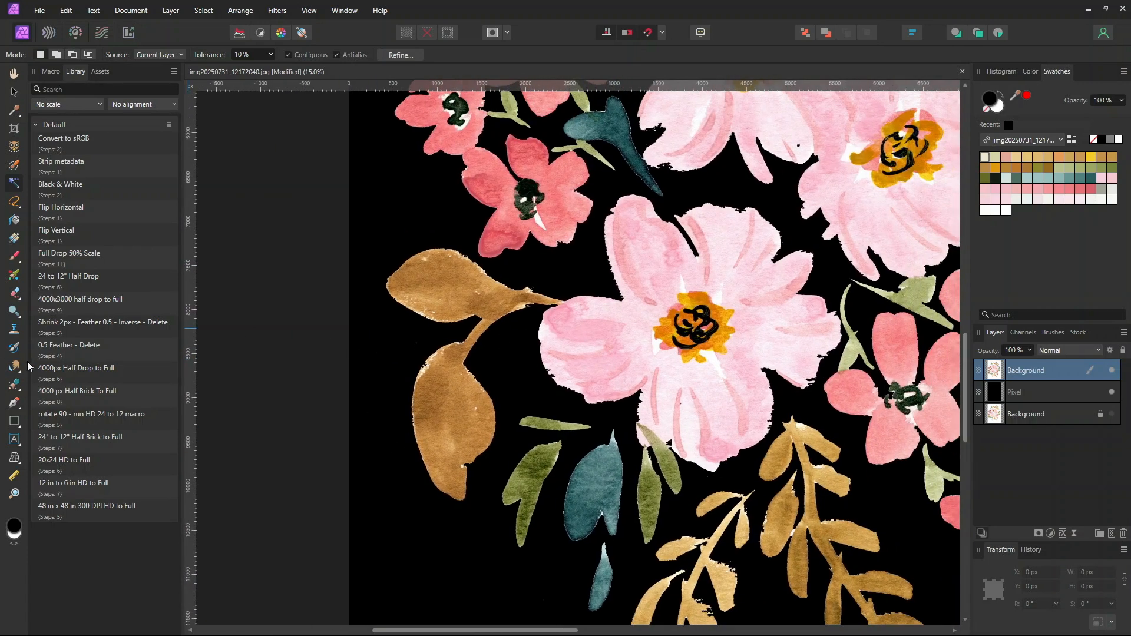
pyautogui.click(16, 293)
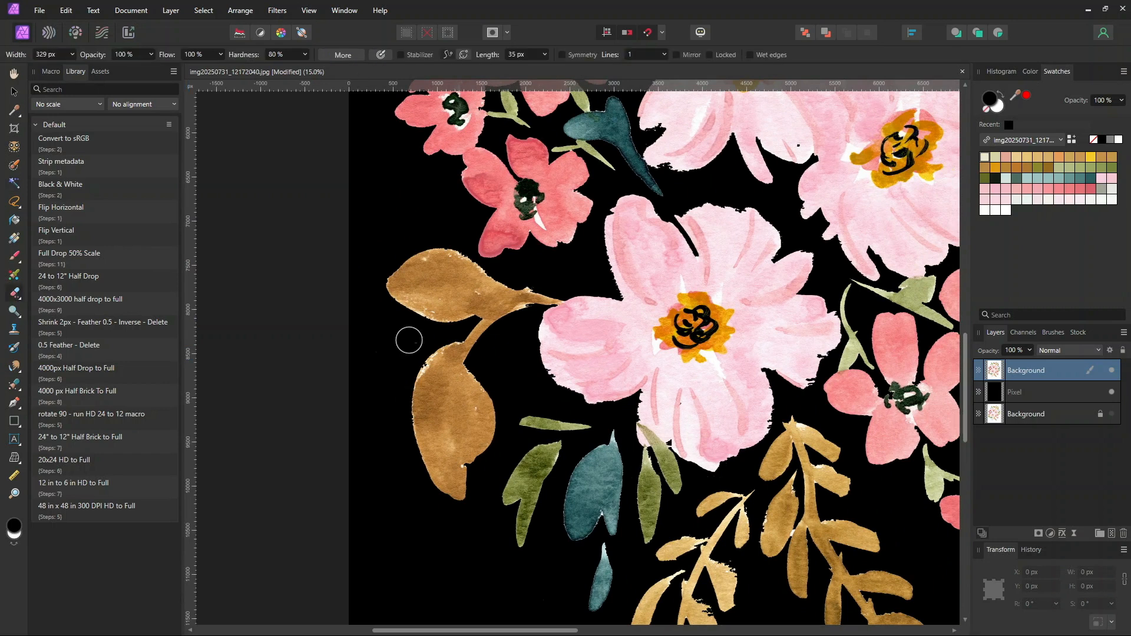
pyautogui.moveTo(348, 341); pyautogui.dragTo(213, 621)
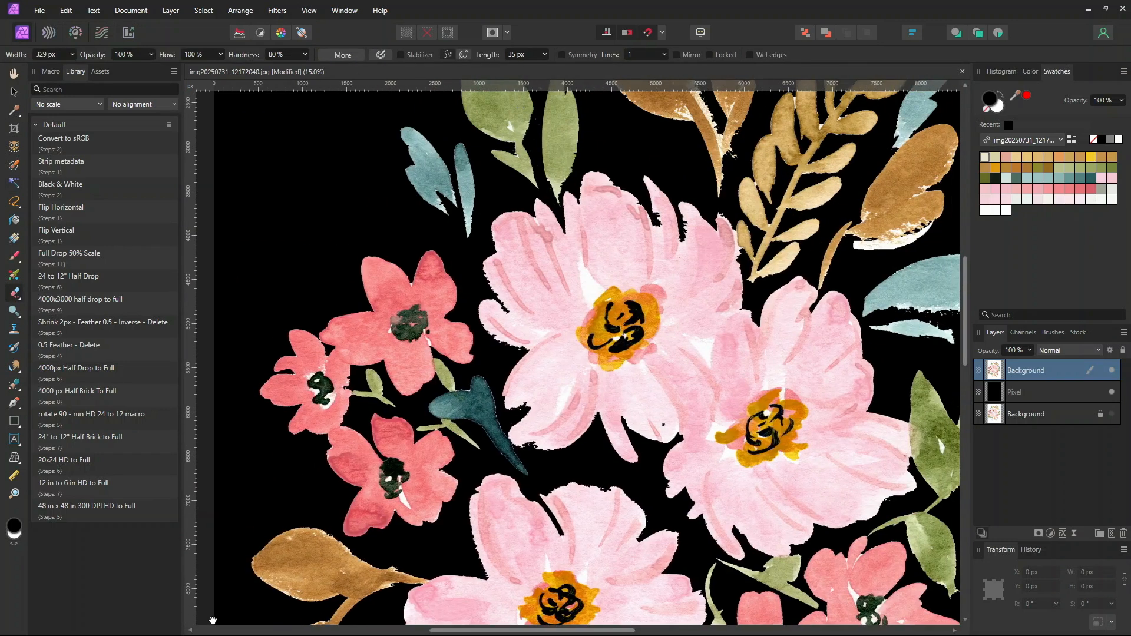
pyautogui.moveTo(452, 197); pyautogui.dragTo(352, 506)
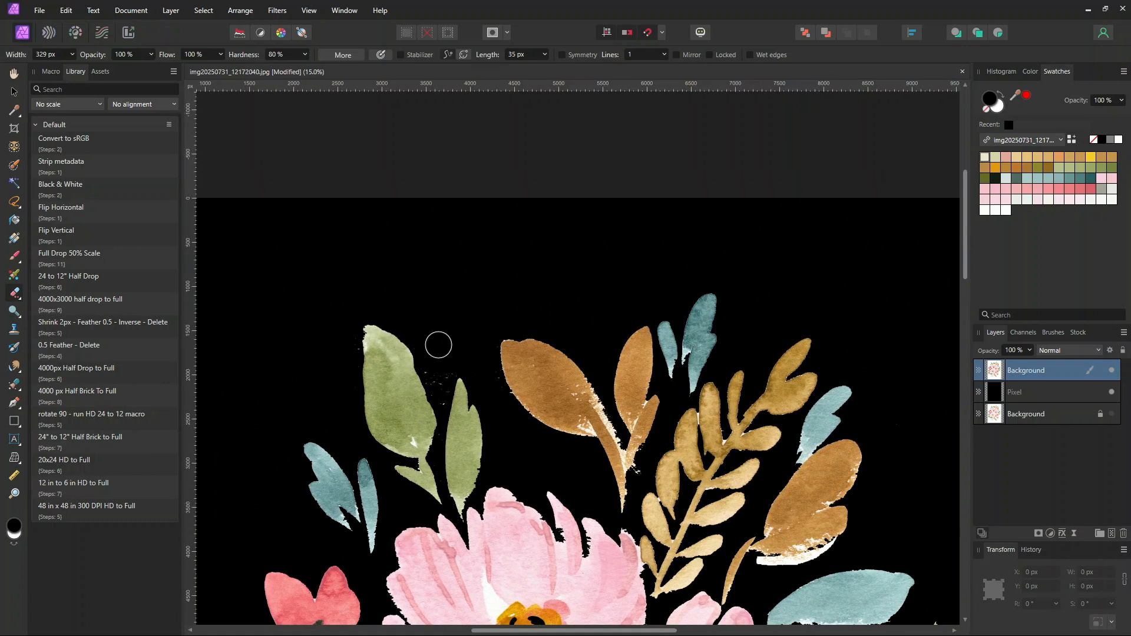
pyautogui.press('[')
pyautogui.press('[')
pyautogui.press('[')
pyautogui.press('[')
pyautogui.press('[')
pyautogui.press('[')
pyautogui.press('[')
pyautogui.press('[')
pyautogui.moveTo(667, 465); pyautogui.dragTo(656, 281)
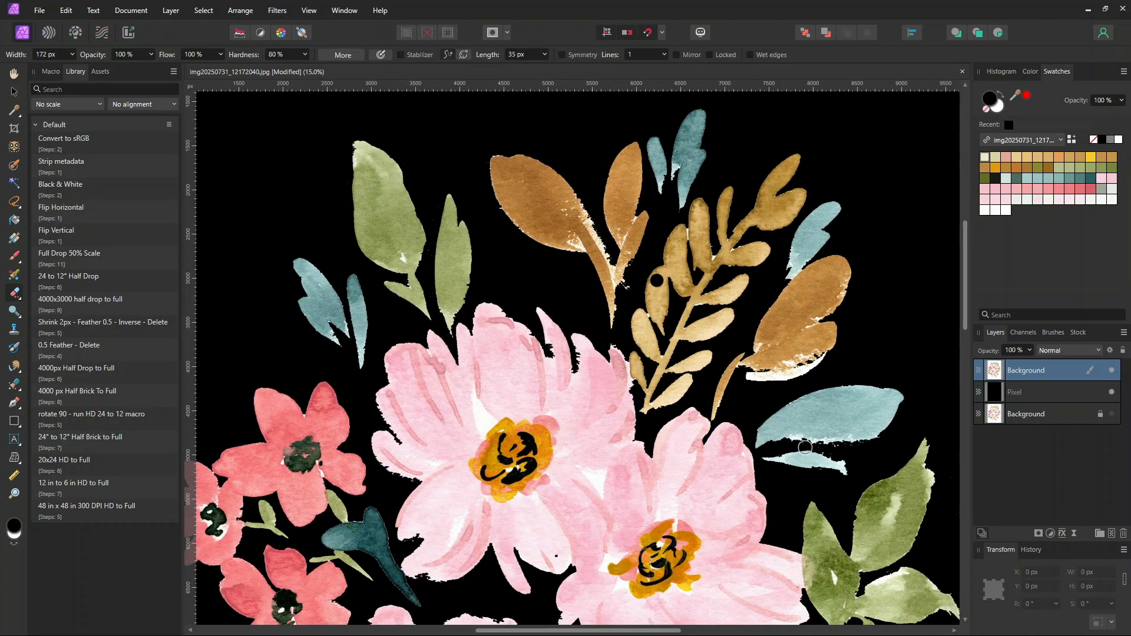
pyautogui.hotkey('ctrl', 'z')
# Reduce the eraser to 90 px and erase the white specks beside the upper-right brown leaf, undoing the last stroke
pyautogui.press('[')
pyautogui.press('[')
pyautogui.press('[')
pyautogui.press('[')
pyautogui.moveTo(844, 466); pyautogui.dragTo(839, 474)
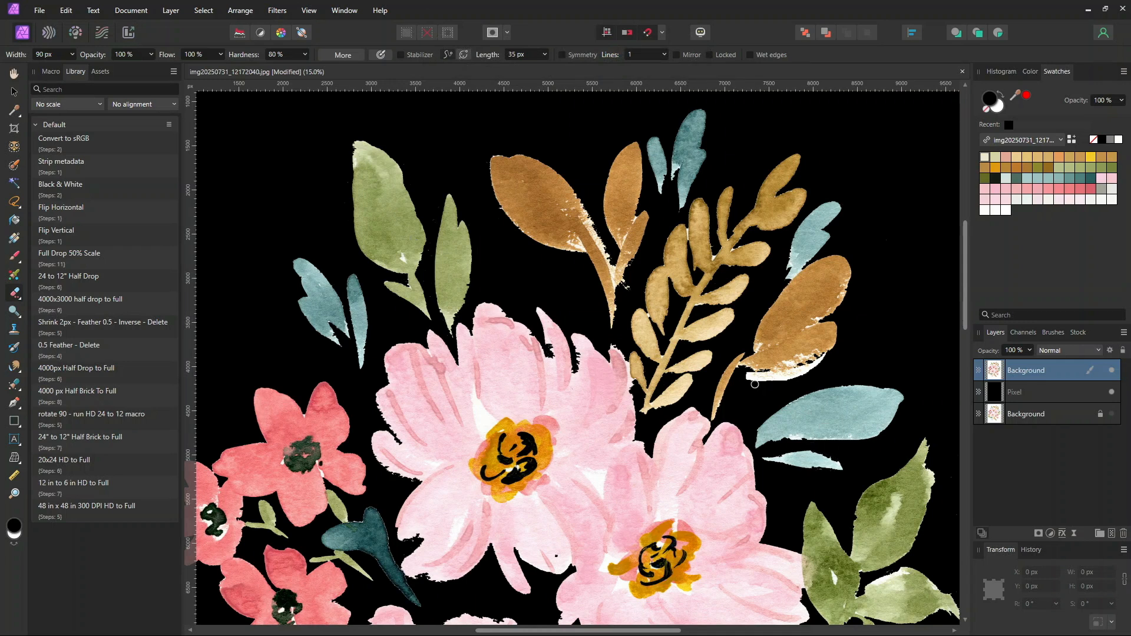
pyautogui.moveTo(746, 375); pyautogui.dragTo(824, 357)
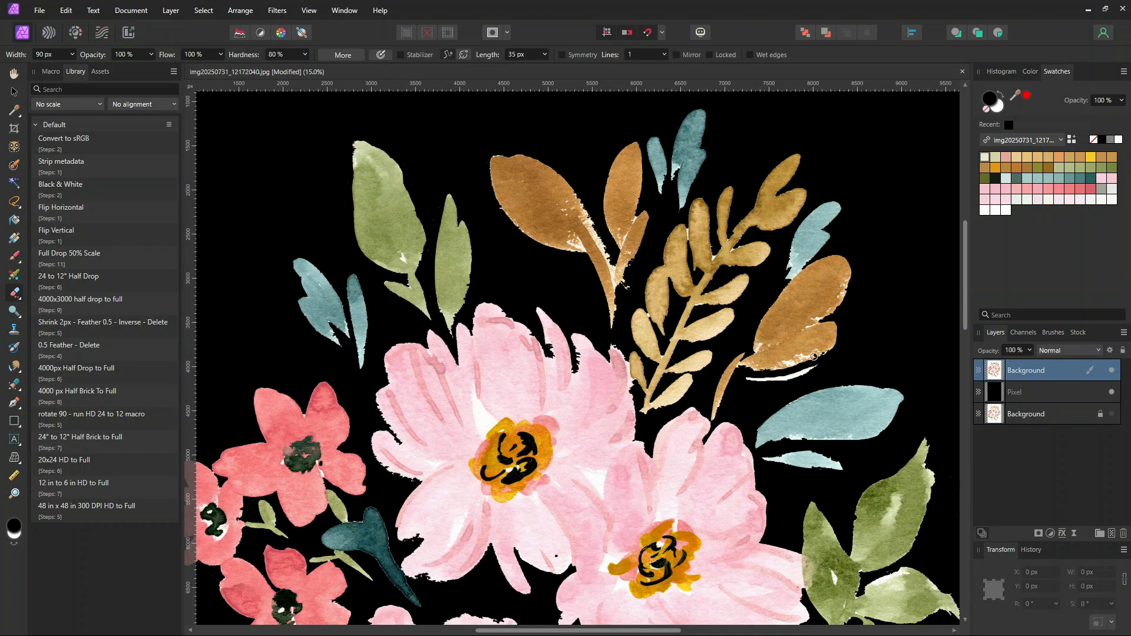
pyautogui.moveTo(748, 378); pyautogui.dragTo(835, 360)
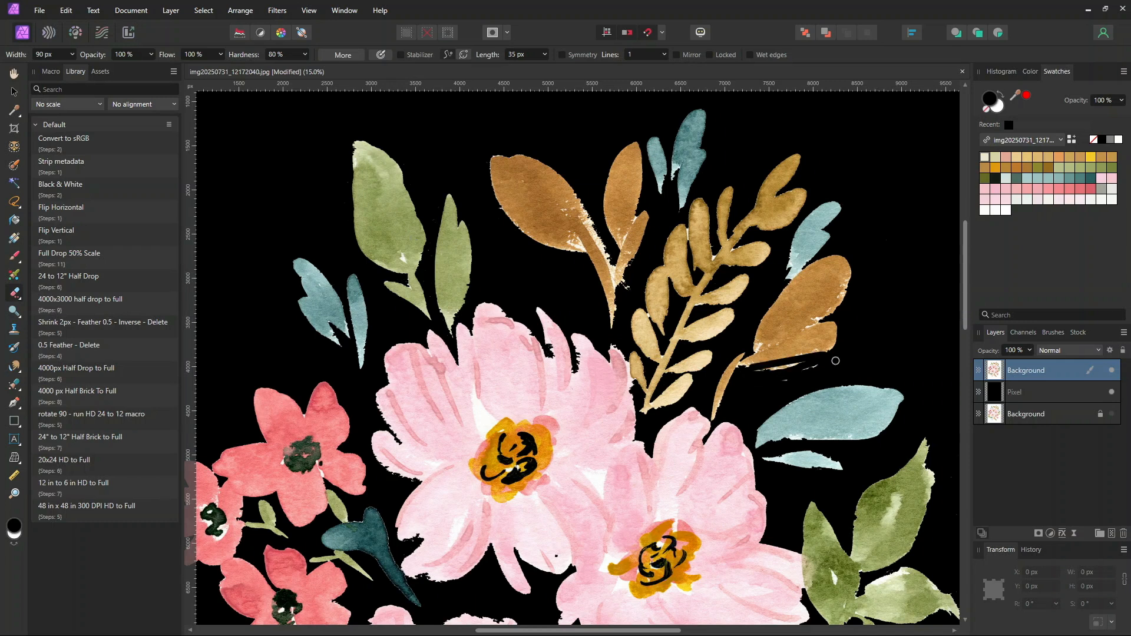
pyautogui.hotkey('ctrl', 'z')
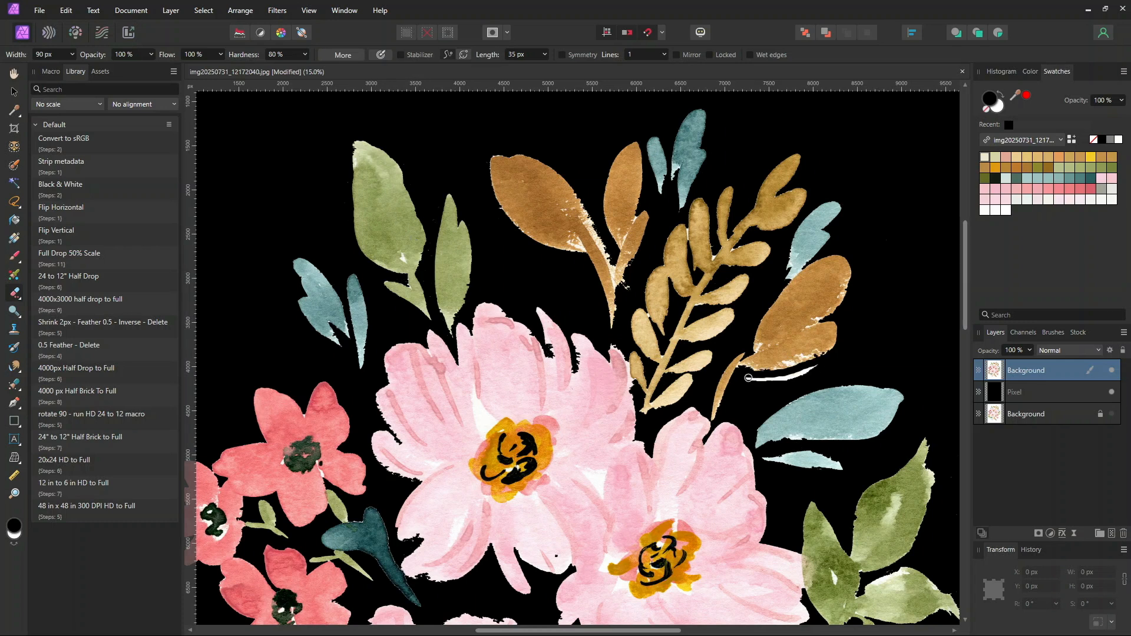
# Erase the remaining white paper fringe below the brown leaf and along the upper brown leaf's edge
pyautogui.moveTo(782, 376); pyautogui.dragTo(822, 363)
pyautogui.moveTo(745, 371); pyautogui.dragTo(809, 360)
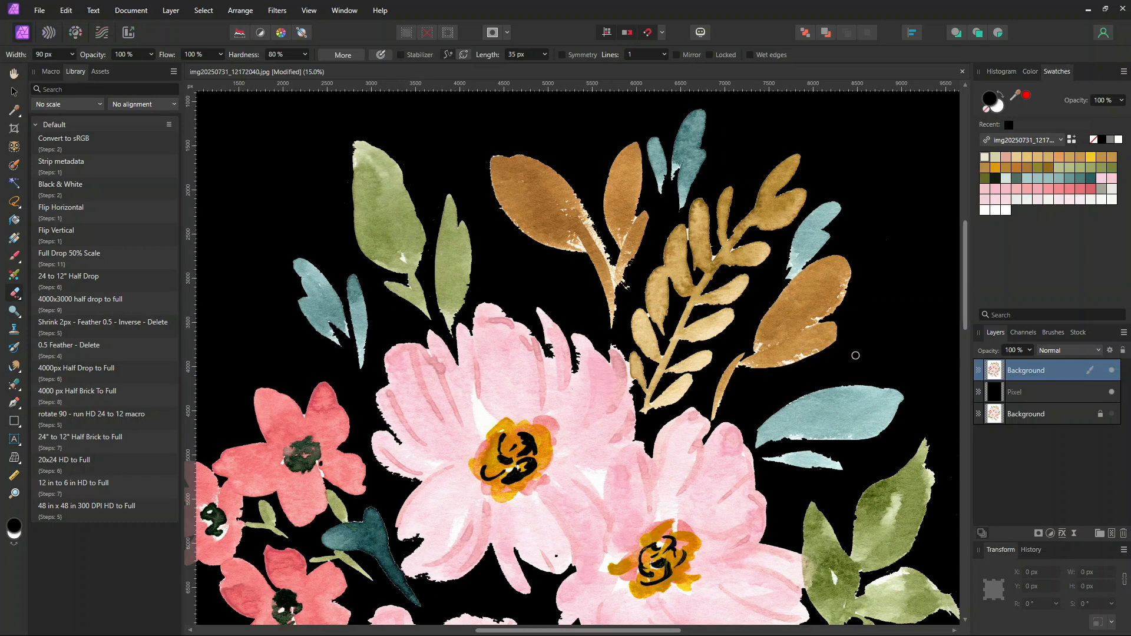
pyautogui.moveTo(576, 186)
pyautogui.mouseDown()
pyautogui.moveTo(625, 306)
pyautogui.moveTo(630, 275)
pyautogui.mouseUp()
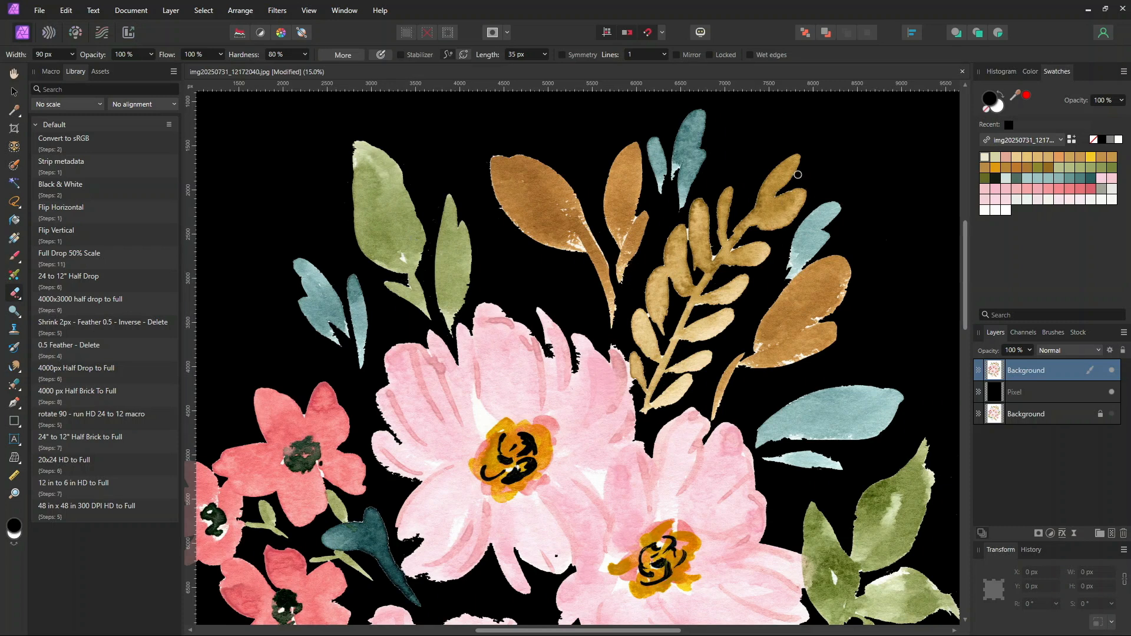
# Zoom in and pan across the petals and leaves to inspect their edges for leftover paper
pyautogui.scroll(5, 797, 174)
pyautogui.moveTo(577, 499); pyautogui.dragTo(741, 95)
pyautogui.moveTo(597, 459); pyautogui.dragTo(911, 65)
pyautogui.moveTo(494, 457); pyautogui.dragTo(847, 62)
pyautogui.moveTo(592, 186); pyautogui.dragTo(578, 85)
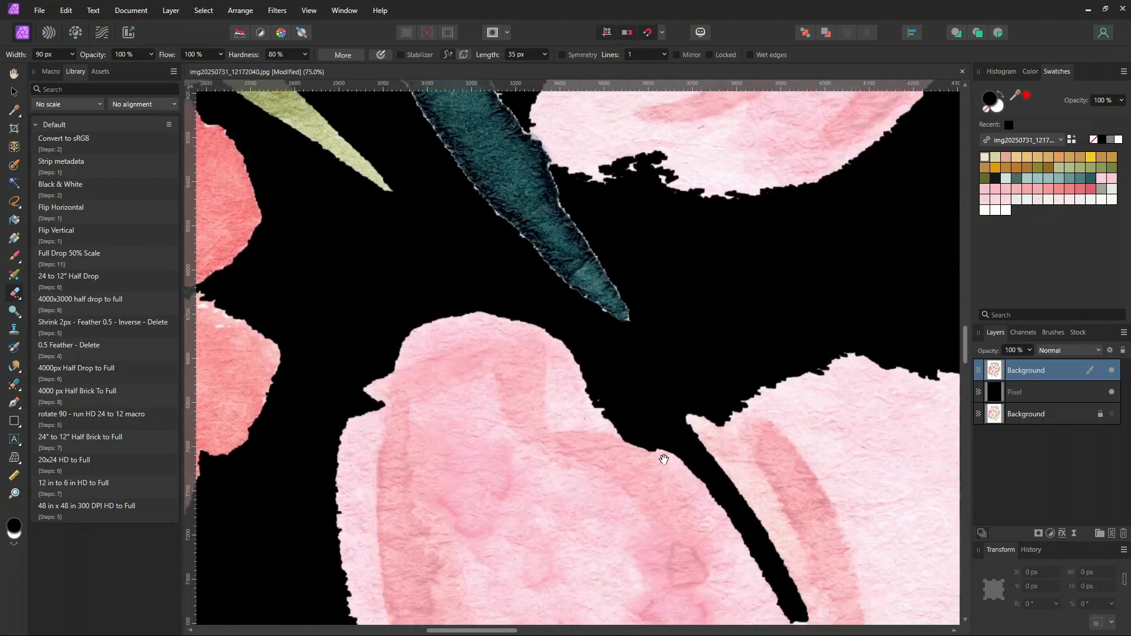
pyautogui.moveTo(574, 545); pyautogui.dragTo(681, 100)
pyautogui.moveTo(633, 416); pyautogui.dragTo(721, 4)
pyautogui.moveTo(714, 443); pyautogui.dragTo(715, 31)
pyautogui.moveTo(648, 426); pyautogui.dragTo(702, 300)
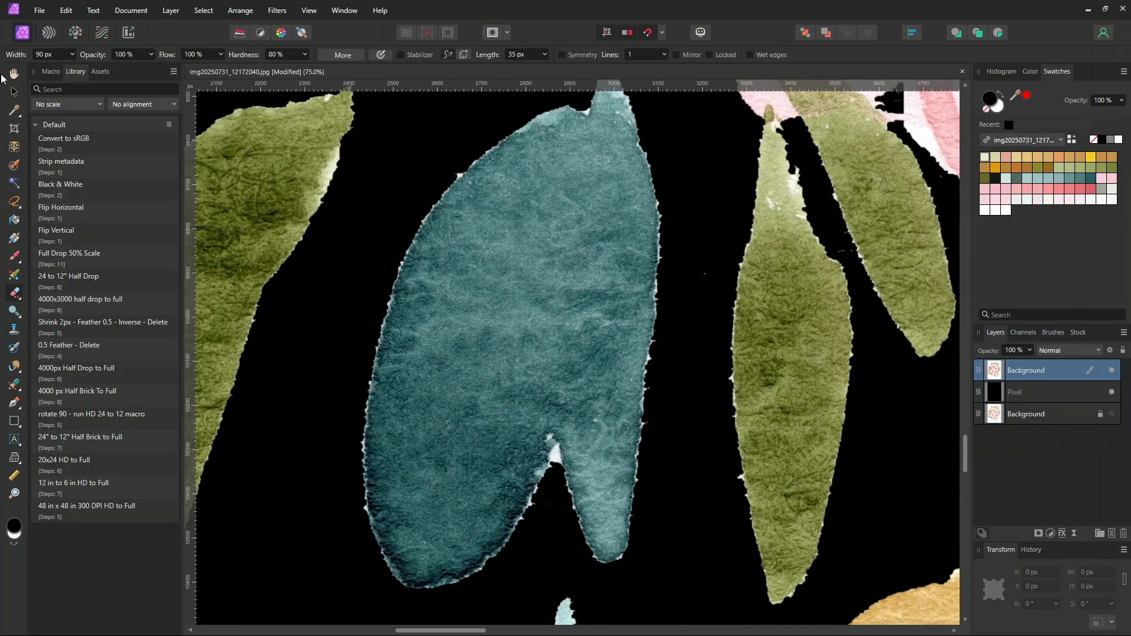
# Switch to the Move tool and zoom out to review the whole cutout painting
pyautogui.click(15, 93)
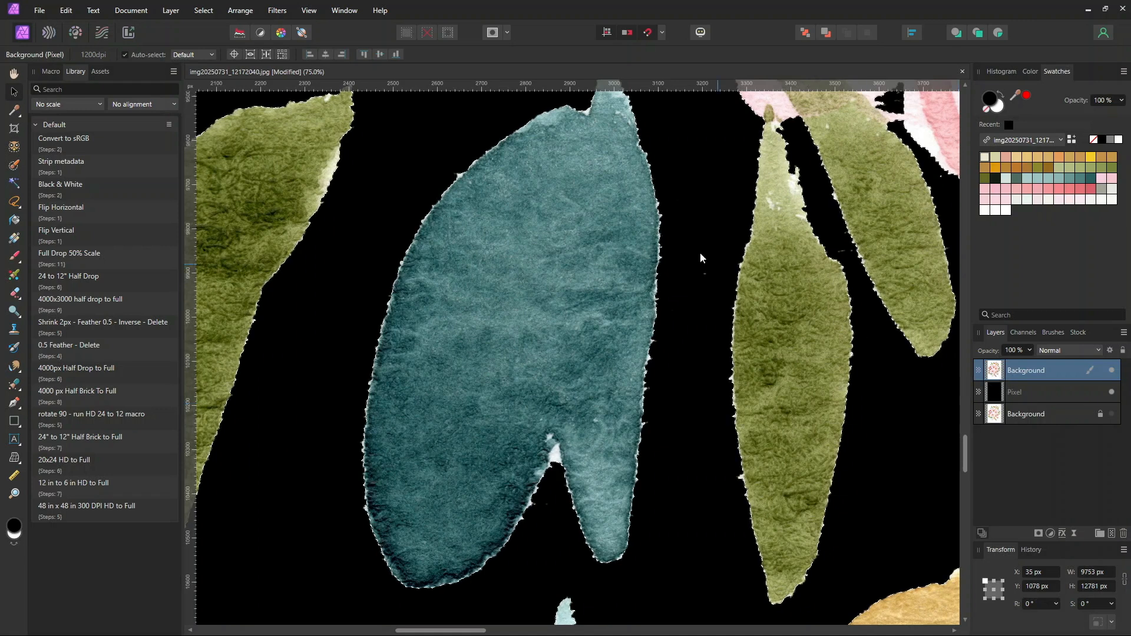
pyautogui.click(111, 325)
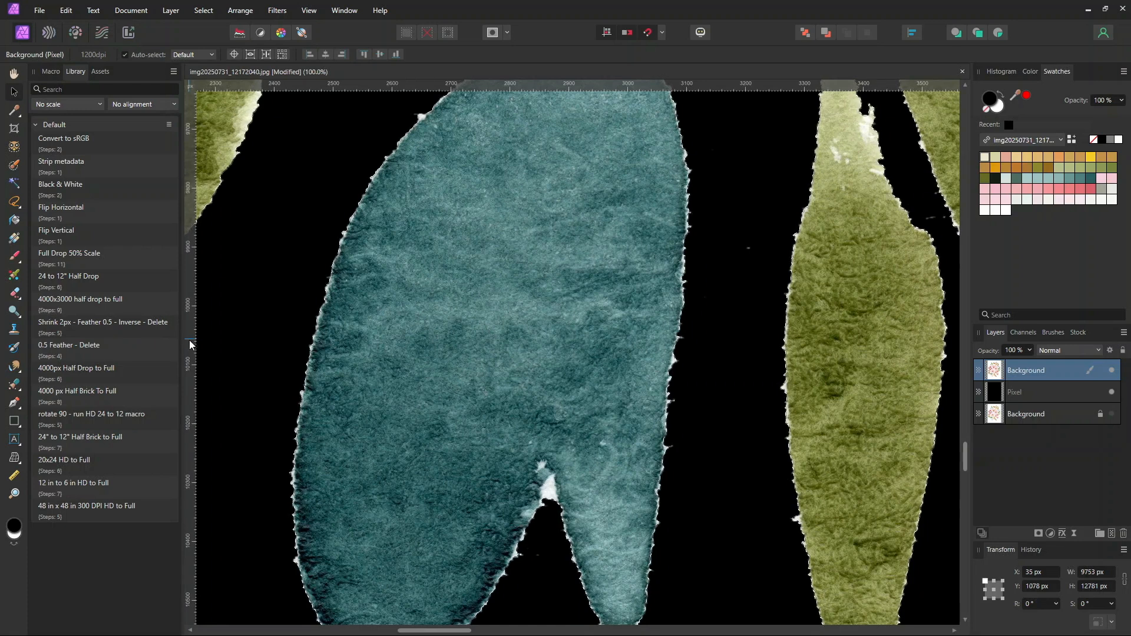
pyautogui.click(149, 328)
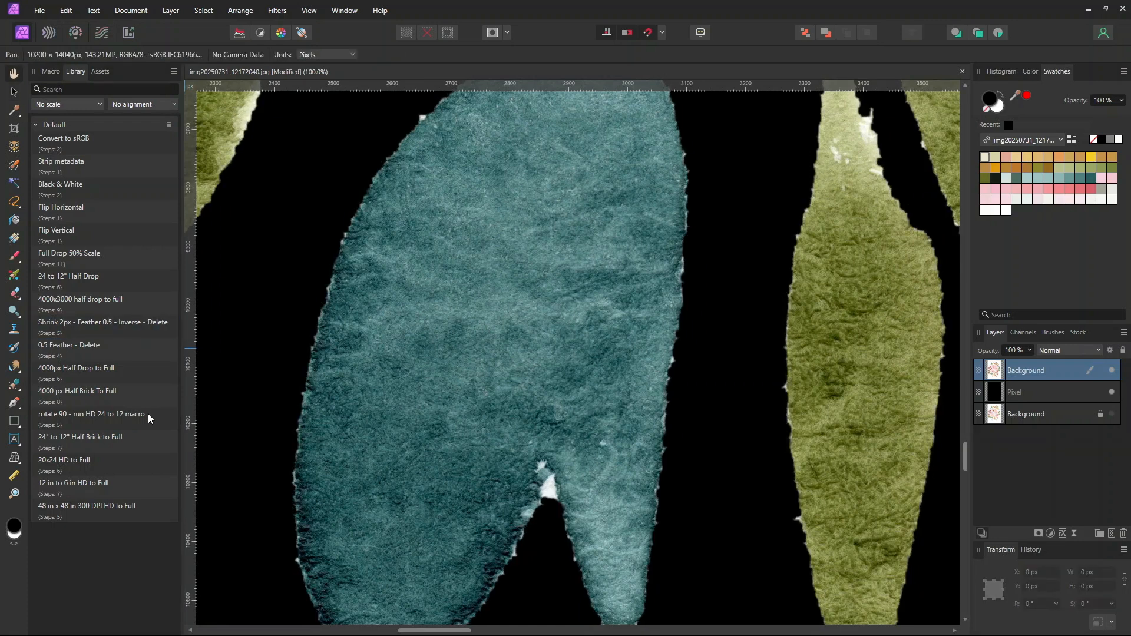
pyautogui.hotkey('ctrl', '-')
pyautogui.hotkey('ctrl', '-')
pyautogui.hotkey('ctrl', '-')
pyautogui.hotkey('ctrl', '-')
pyautogui.hotkey('ctrl', '-')
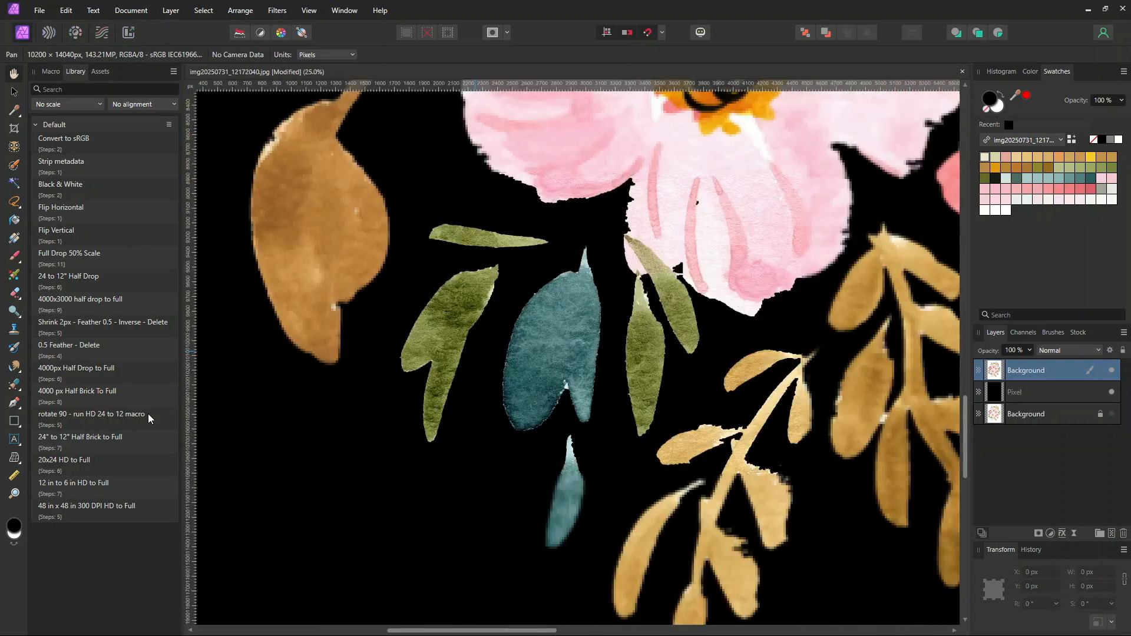
pyautogui.hotkey('ctrl', '-')
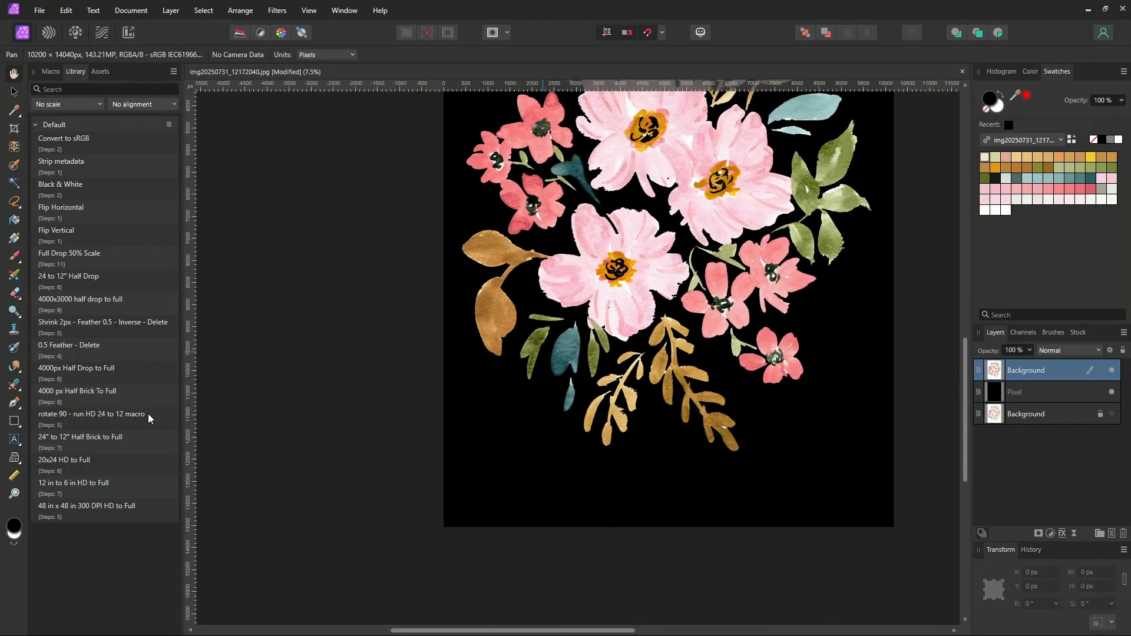
pyautogui.moveTo(767, 205); pyautogui.dragTo(679, 349)
pyautogui.moveTo(965, 327)
pyautogui.mouseDown()
pyautogui.moveTo(957, 289)
pyautogui.moveTo(953, 338)
pyautogui.mouseUp()
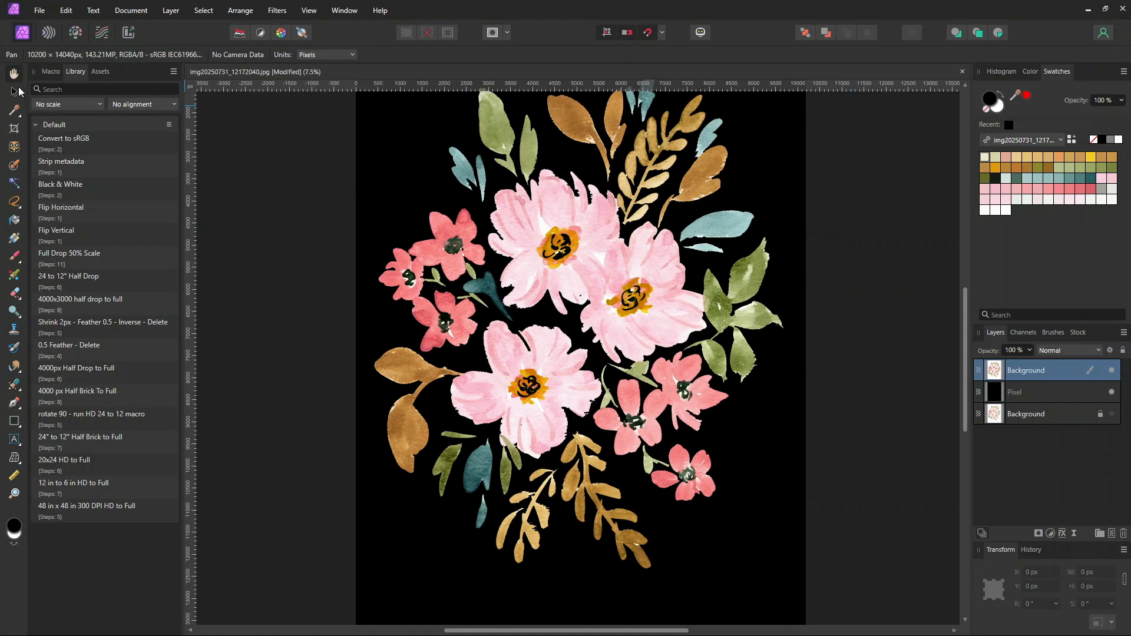
# Add the cutout painting layer to the Watercolor Assets category
pyautogui.click(16, 91)
pyautogui.moveTo(965, 338)
pyautogui.mouseDown()
pyautogui.moveTo(970, 294)
pyautogui.moveTo(963, 317)
pyautogui.mouseUp()
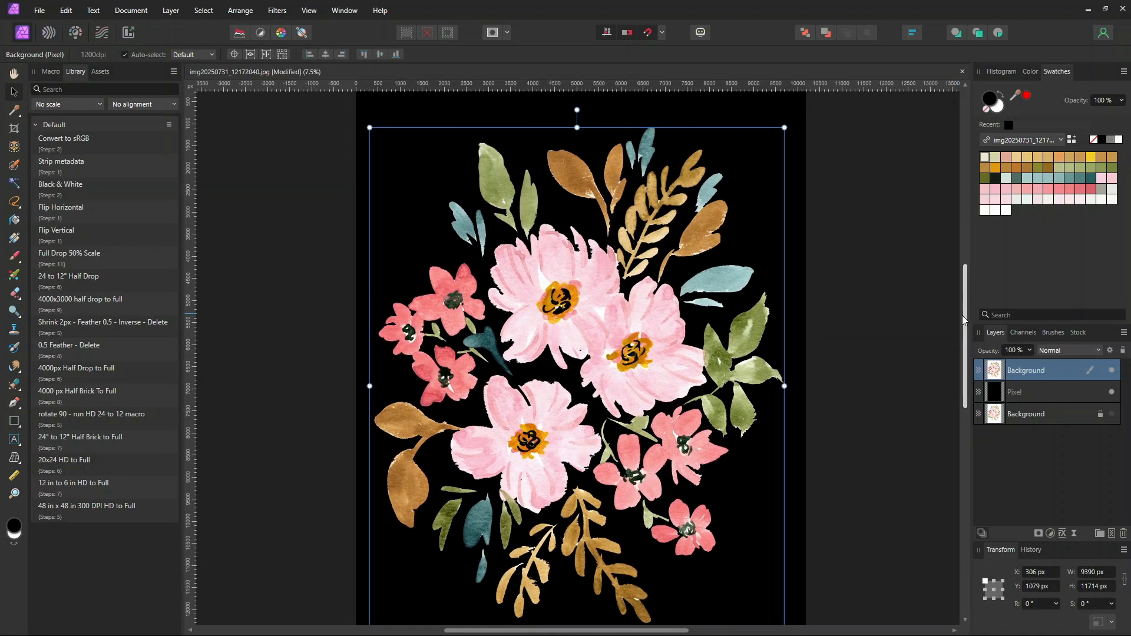
pyautogui.click(101, 72)
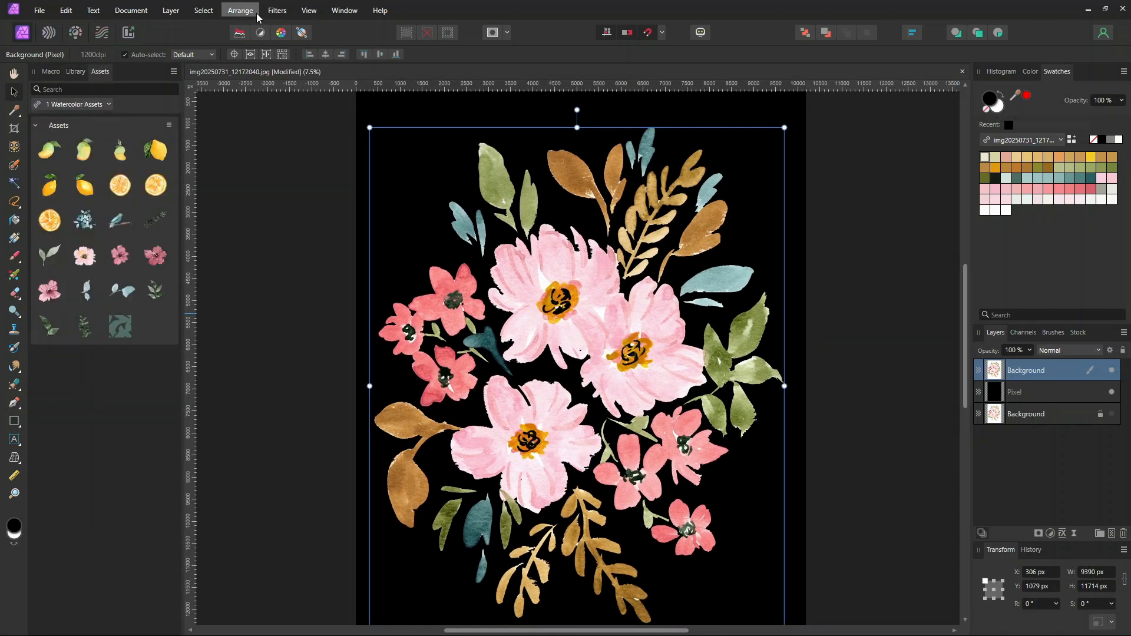
pyautogui.click(330, 17)
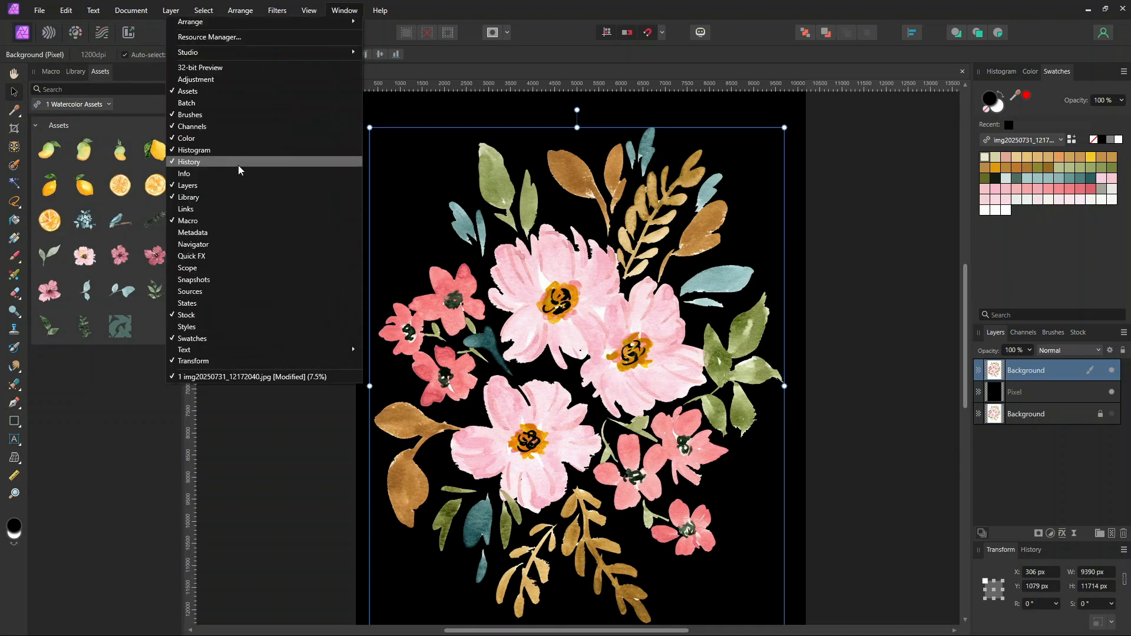
pyautogui.click(127, 104)
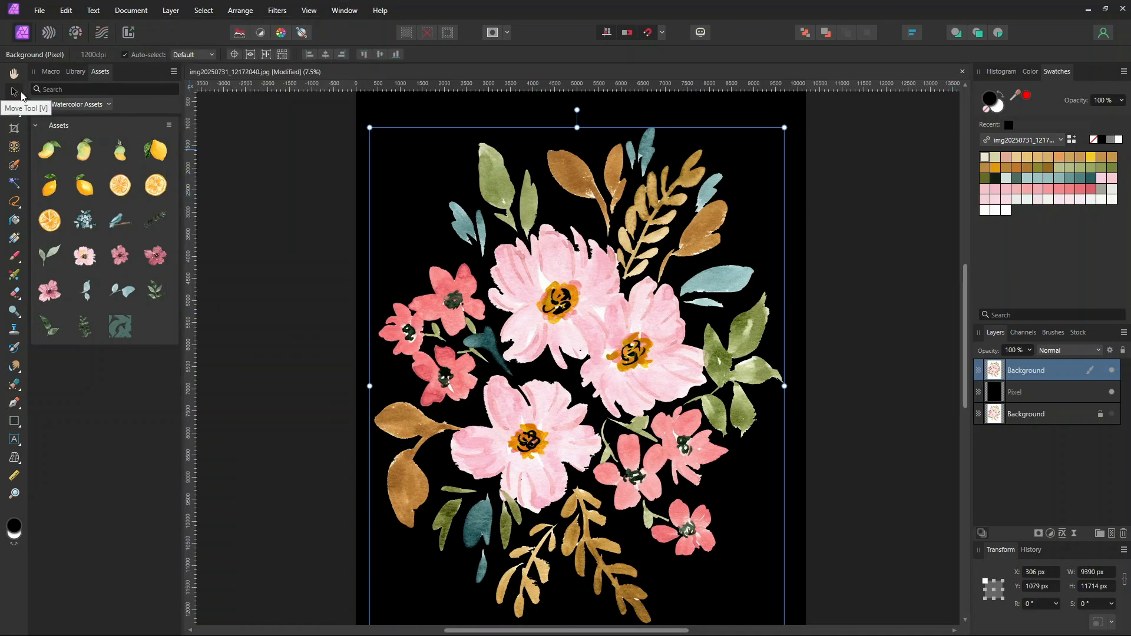
pyautogui.moveTo(571, 270); pyautogui.dragTo(130, 324)
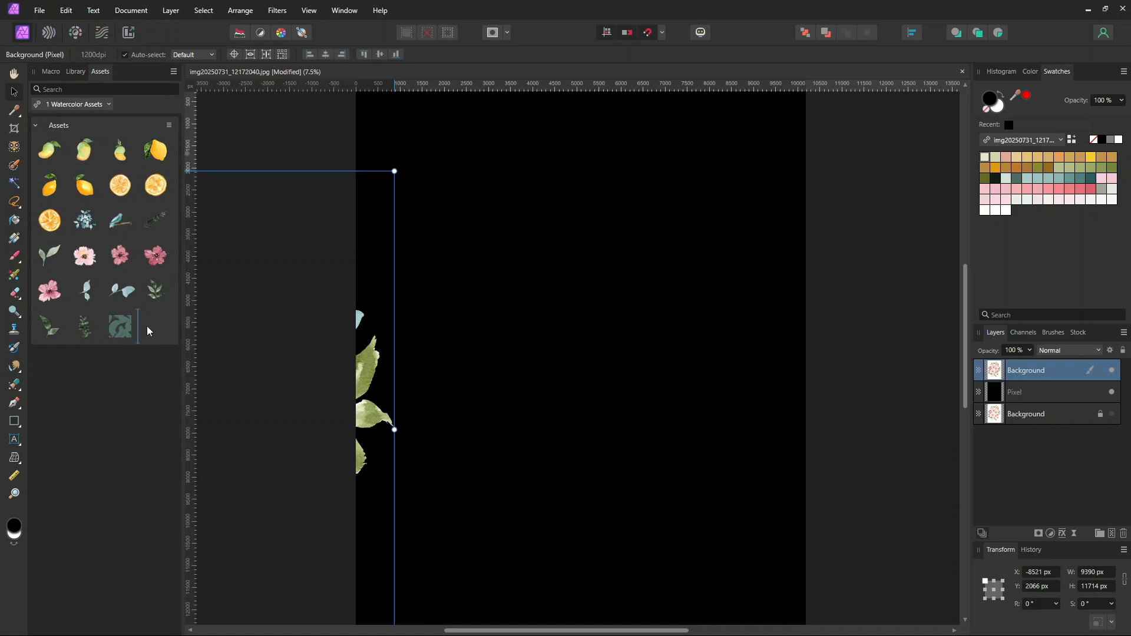
pyautogui.moveTo(150, 317); pyautogui.dragTo(148, 321)
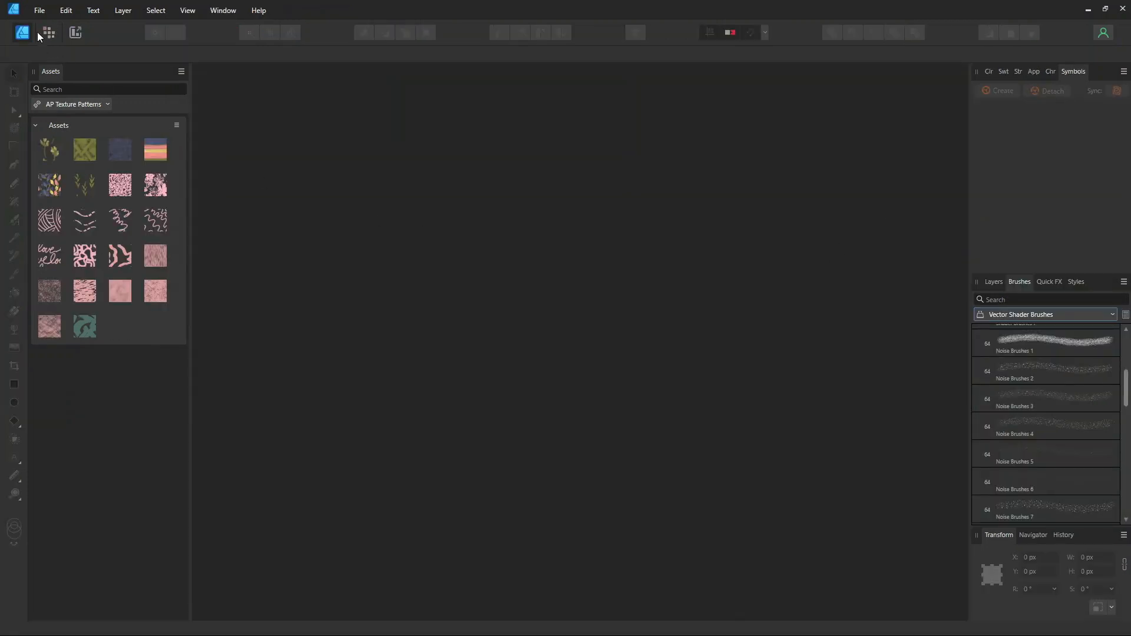
# Switch to Affinity Designer and create a new document from the 24x24 inch 300DPI preset with a transparent background
pyautogui.click(40, 10)
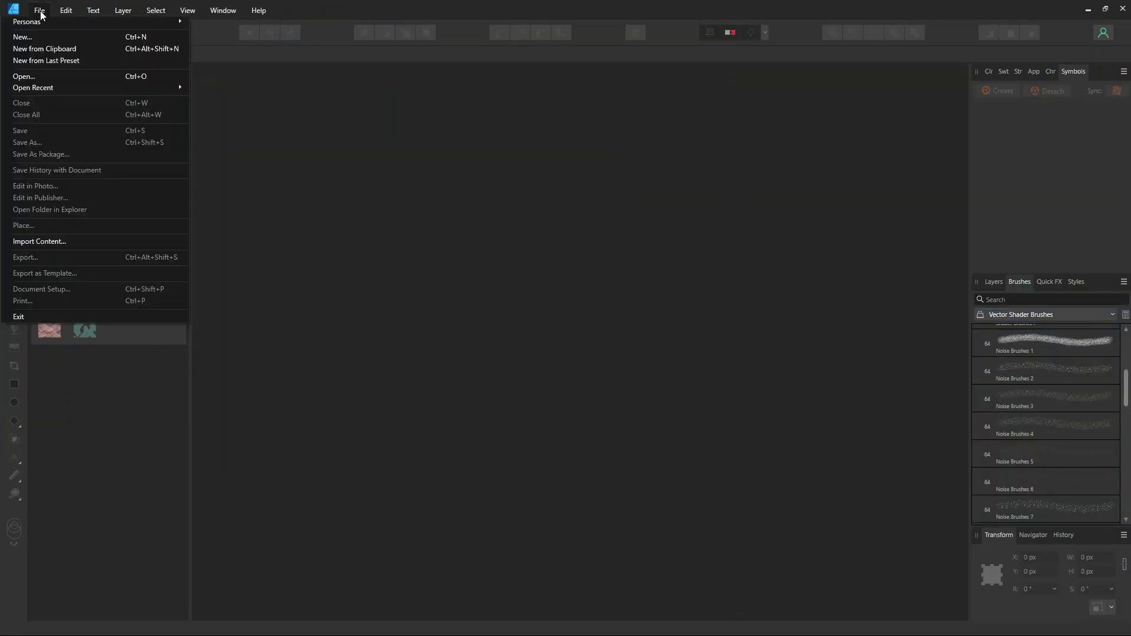
pyautogui.click(34, 38)
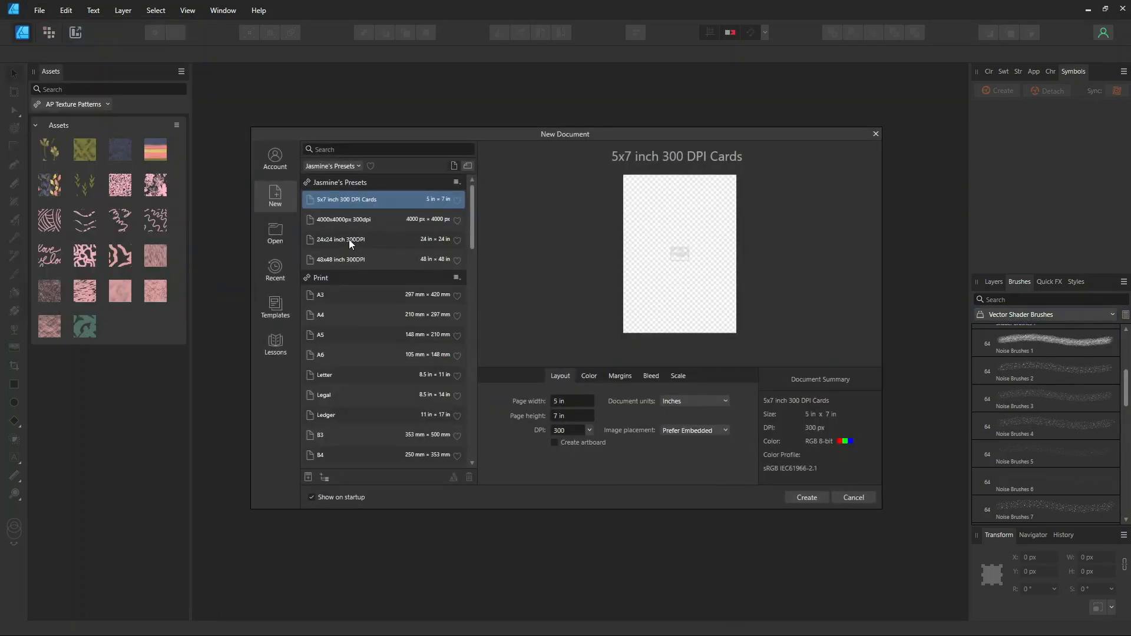
pyautogui.click(349, 239)
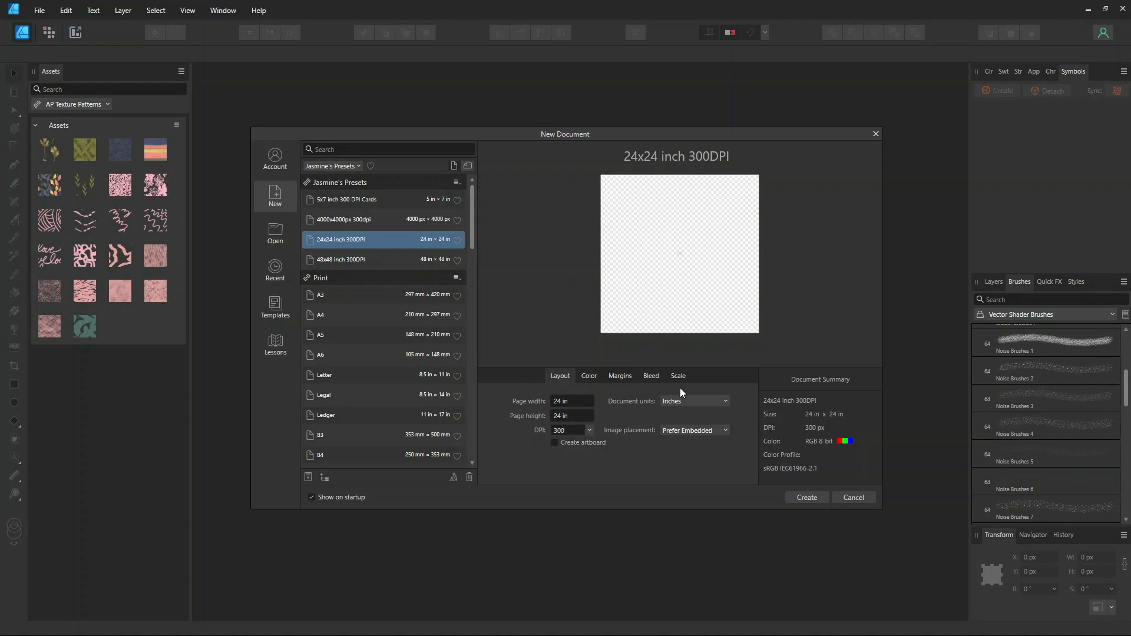
pyautogui.click(591, 376)
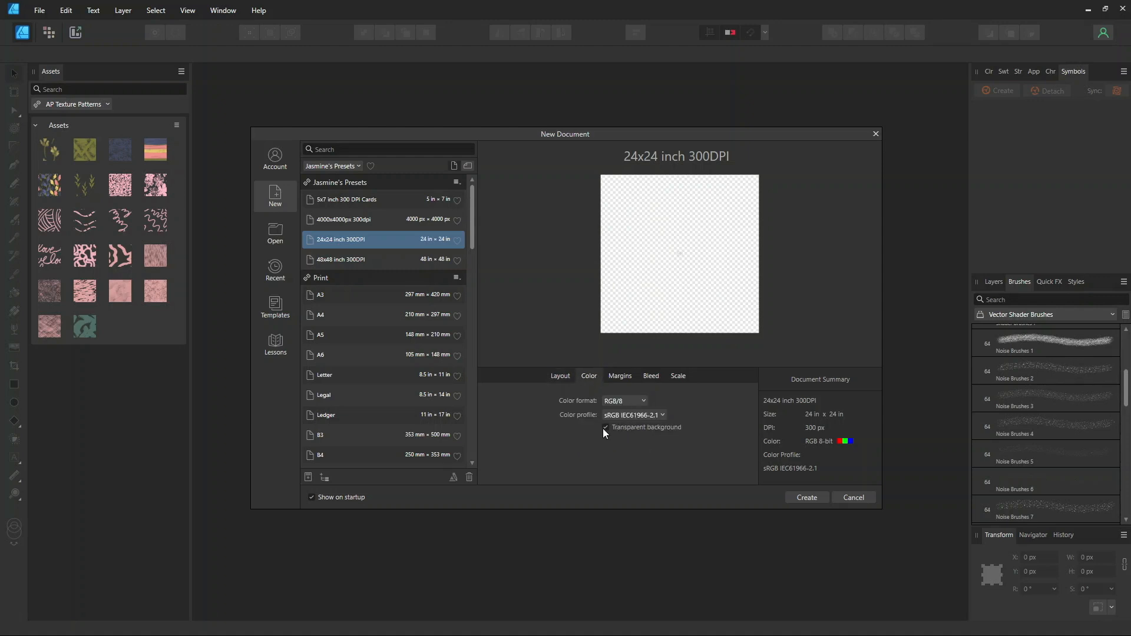
pyautogui.click(802, 499)
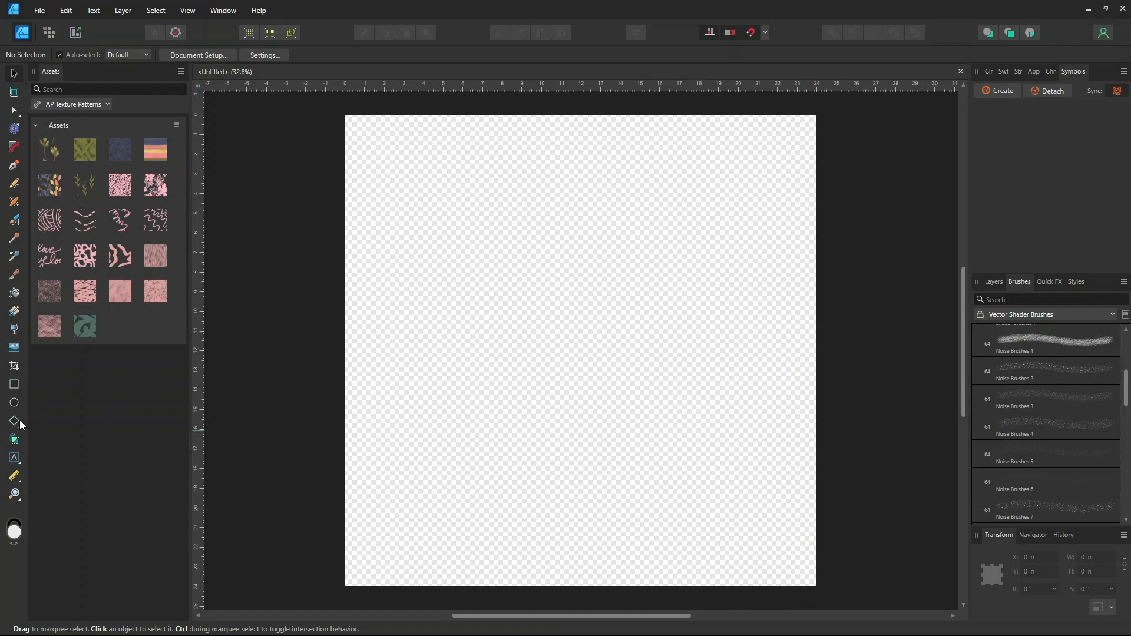
# Draw a rectangle covering the whole 24 x 24 in page and set its fill to none
pyautogui.click(16, 386)
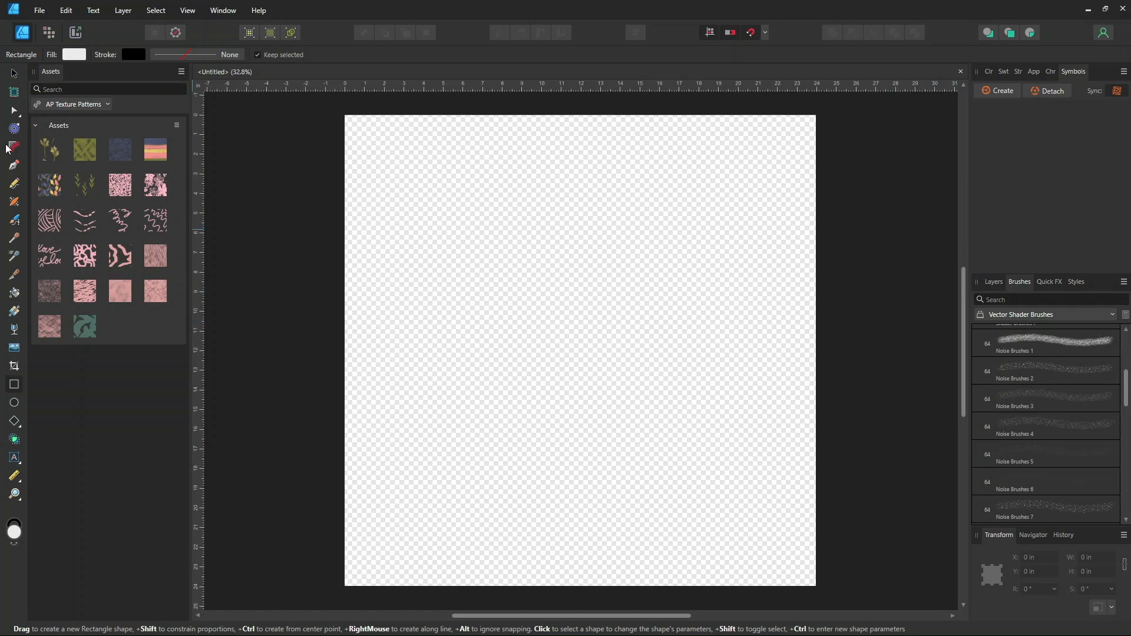
pyautogui.moveTo(361, 128); pyautogui.dragTo(817, 588)
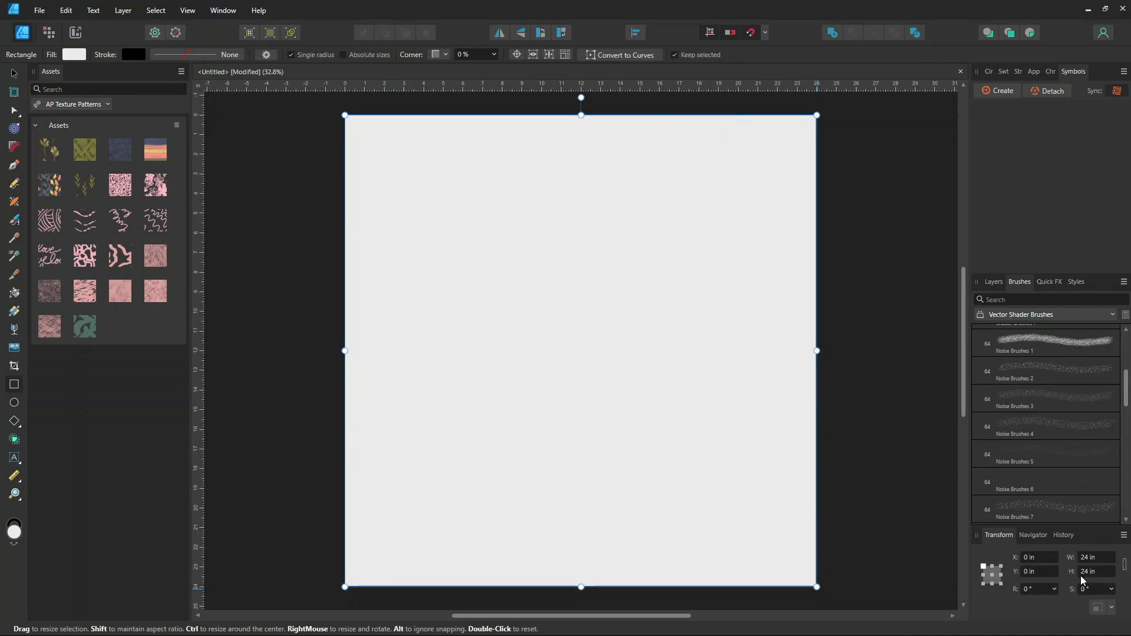
pyautogui.click(1002, 71)
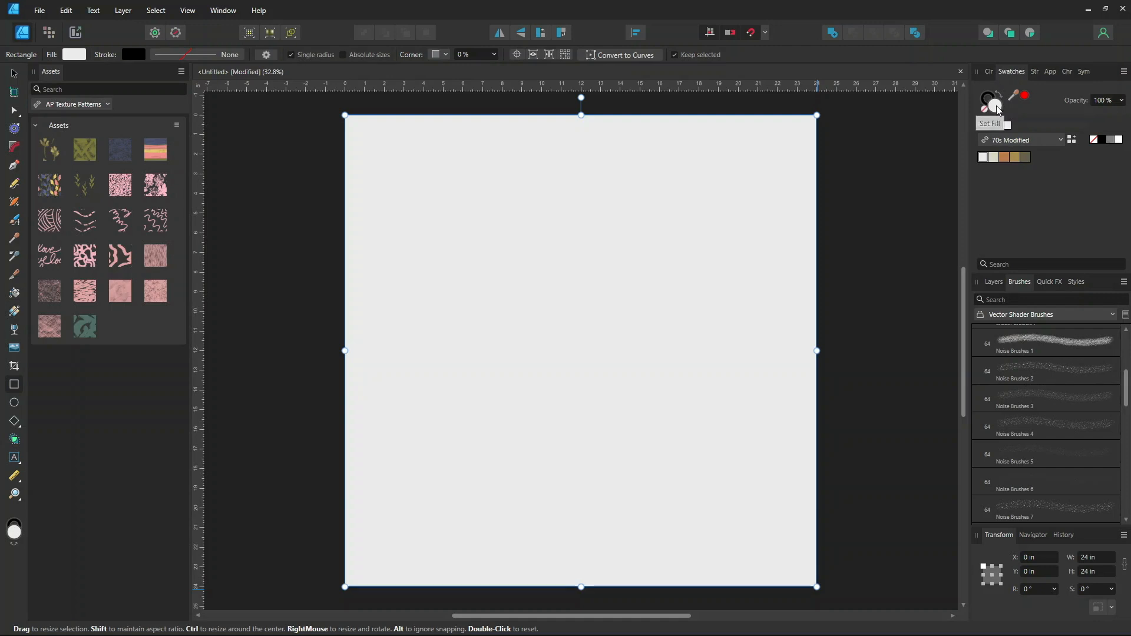
pyautogui.click(984, 109)
pyautogui.click(993, 97)
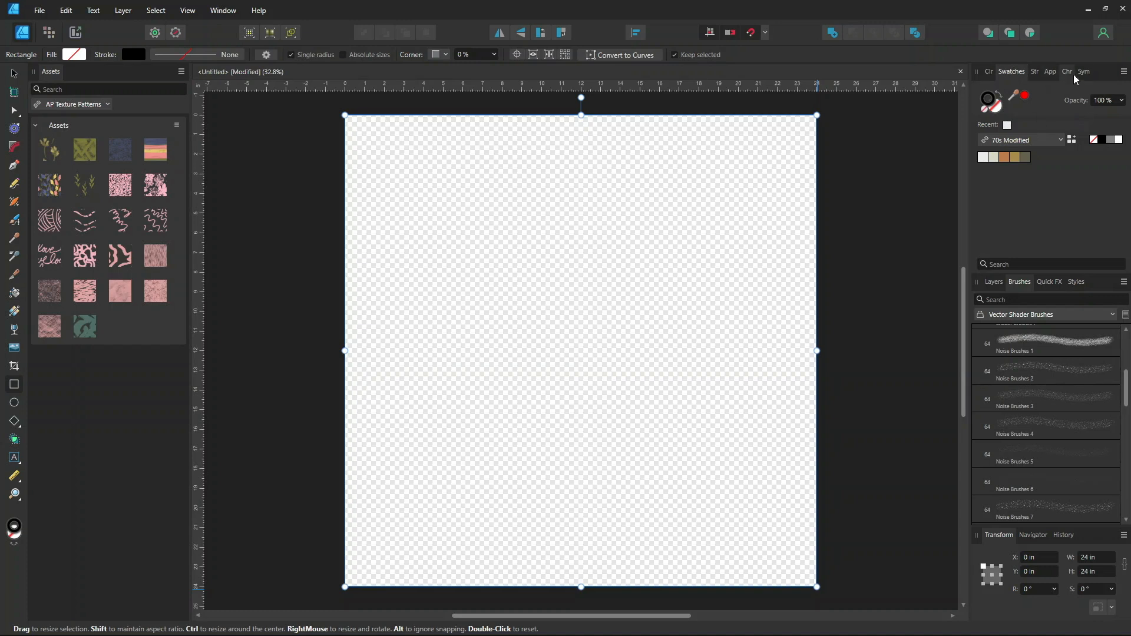
# Set the page rectangle's stroke width to 5 pt
pyautogui.click(1035, 71)
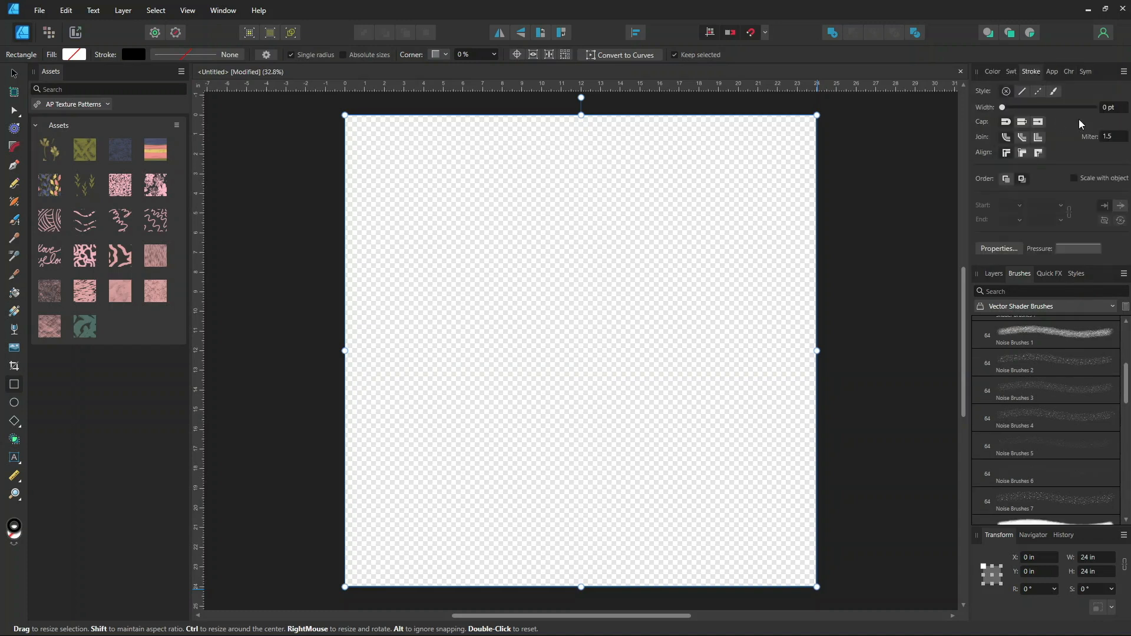
pyautogui.moveTo(1004, 107)
pyautogui.mouseDown()
pyautogui.moveTo(1042, 110)
pyautogui.moveTo(1030, 107)
pyautogui.mouseUp()
pyautogui.click(1106, 108)
pyautogui.write('5')
pyautogui.press('Return')
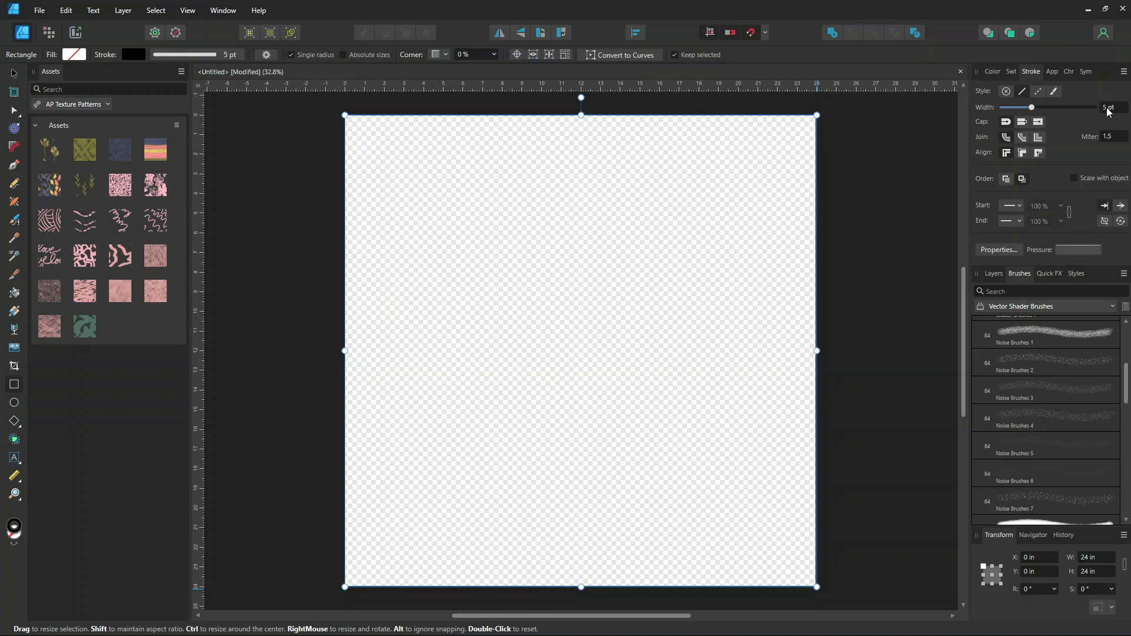
# Rotate the rectangle by -45° so it becomes a diamond
pyautogui.click(1011, 71)
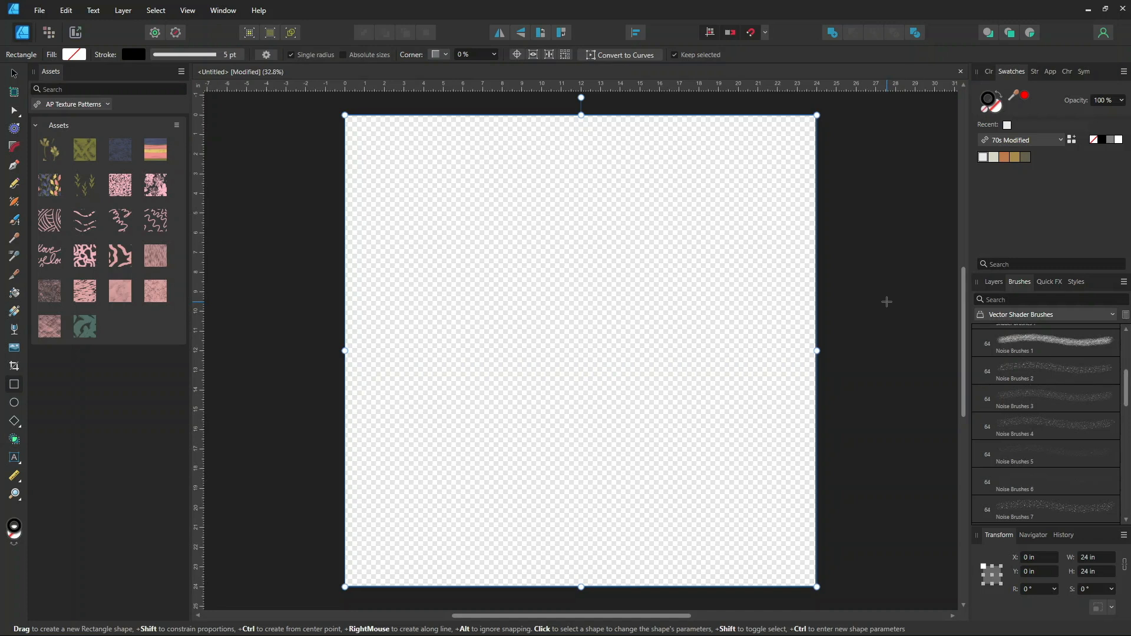
pyautogui.hotkey('ctrl', '-')
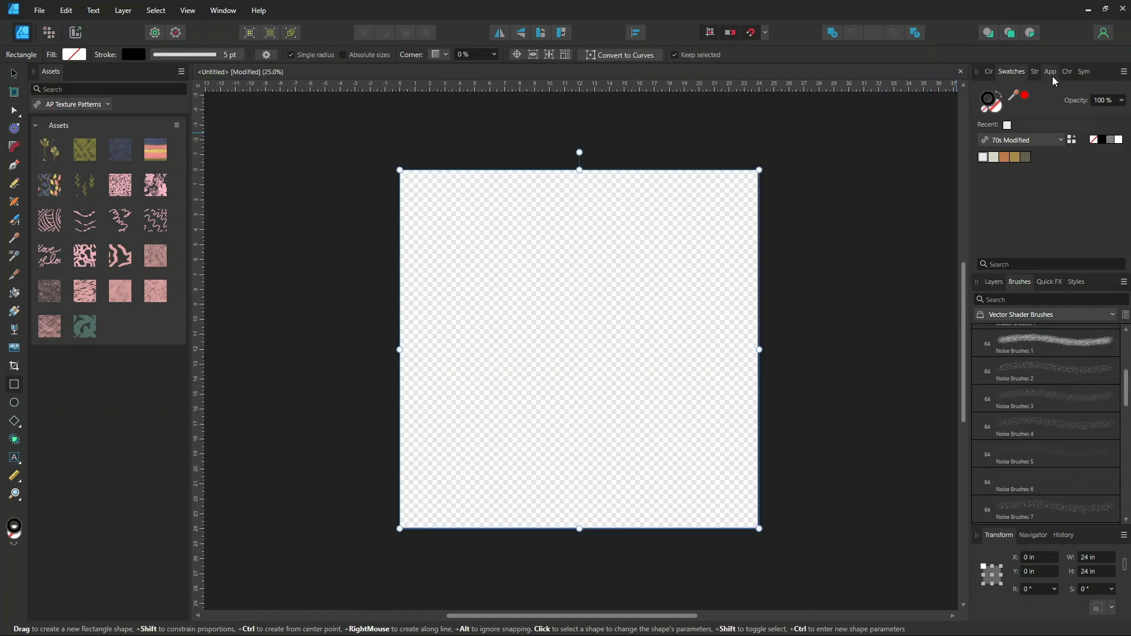
pyautogui.click(1083, 71)
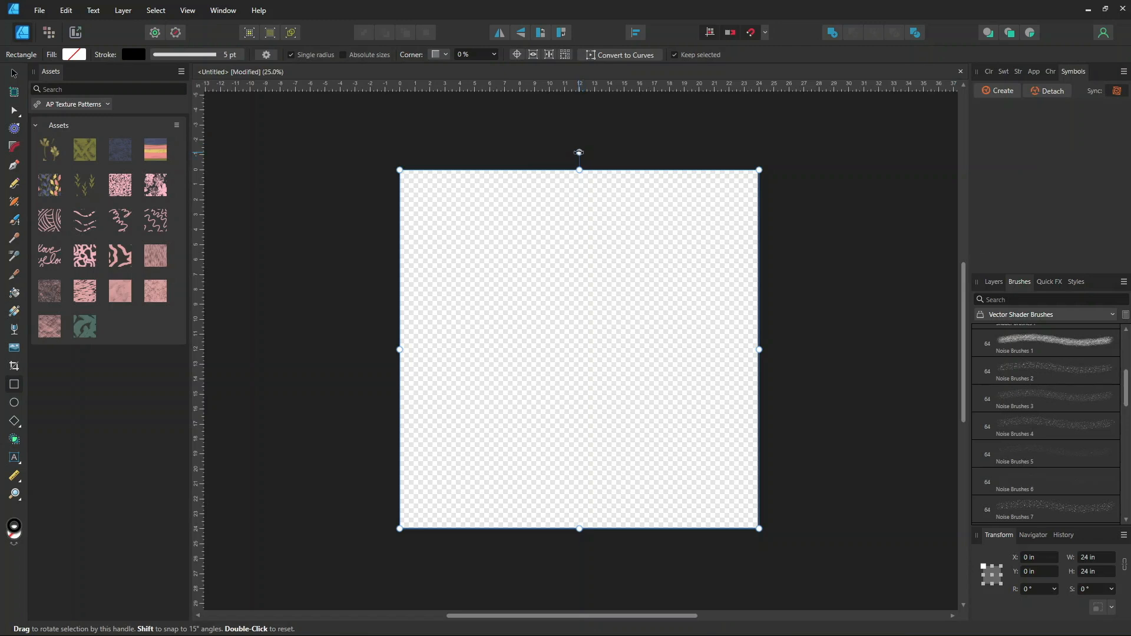
pyautogui.moveTo(579, 152); pyautogui.dragTo(702, 211)
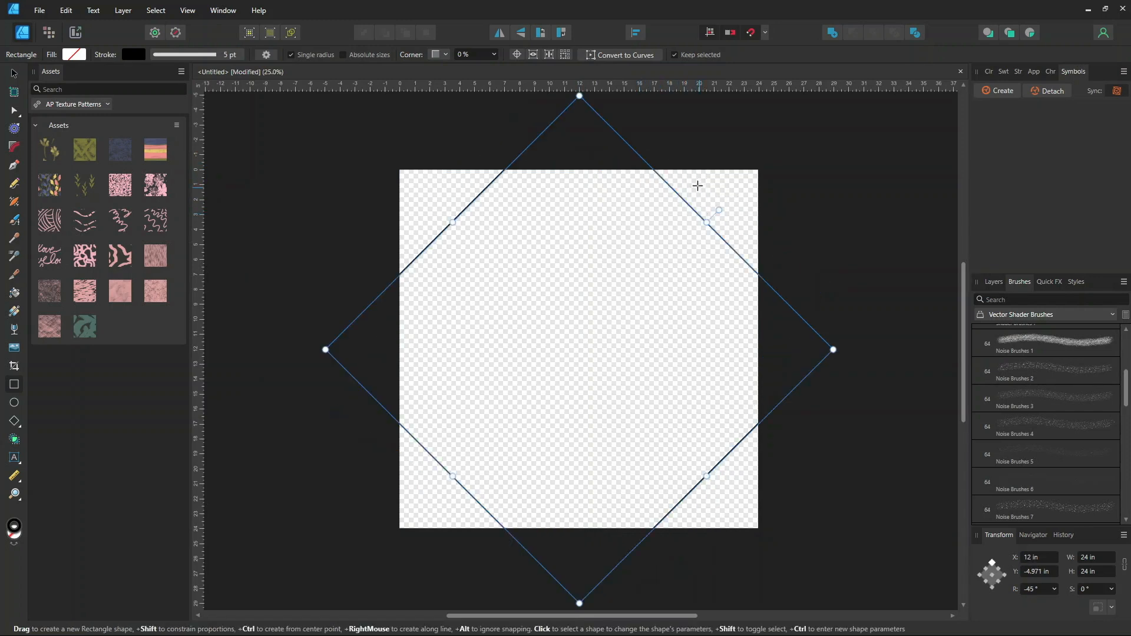
# Resize the diamond so its four corners touch the midpoints of the page edges, about 17 x 17 in
pyautogui.scroll(1, 963, 273)
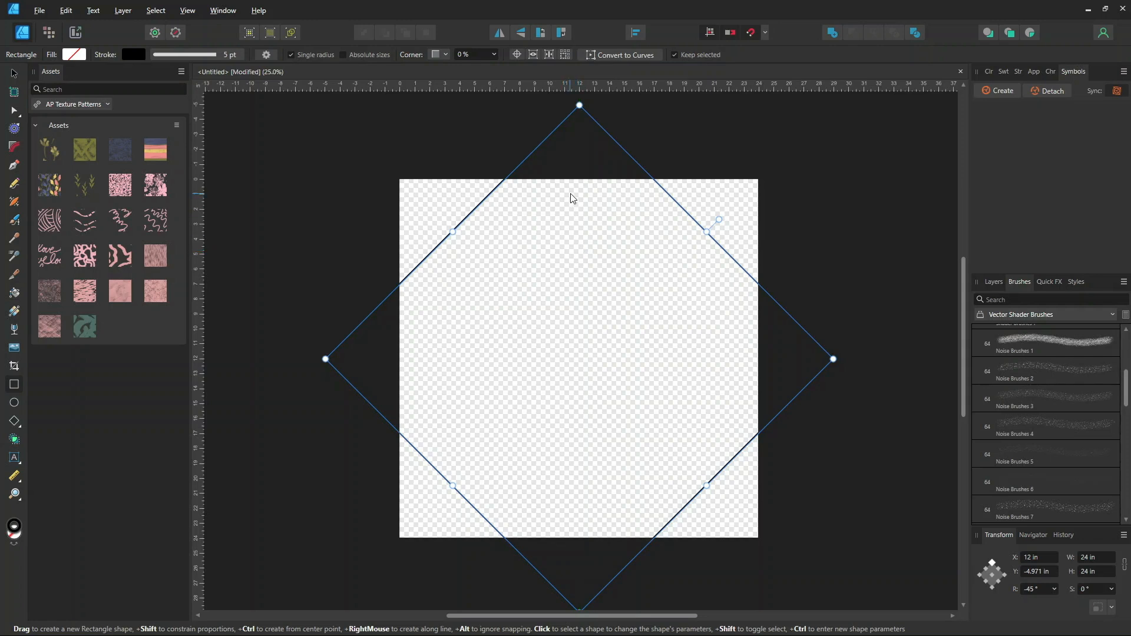
pyautogui.moveTo(580, 105); pyautogui.dragTo(582, 176)
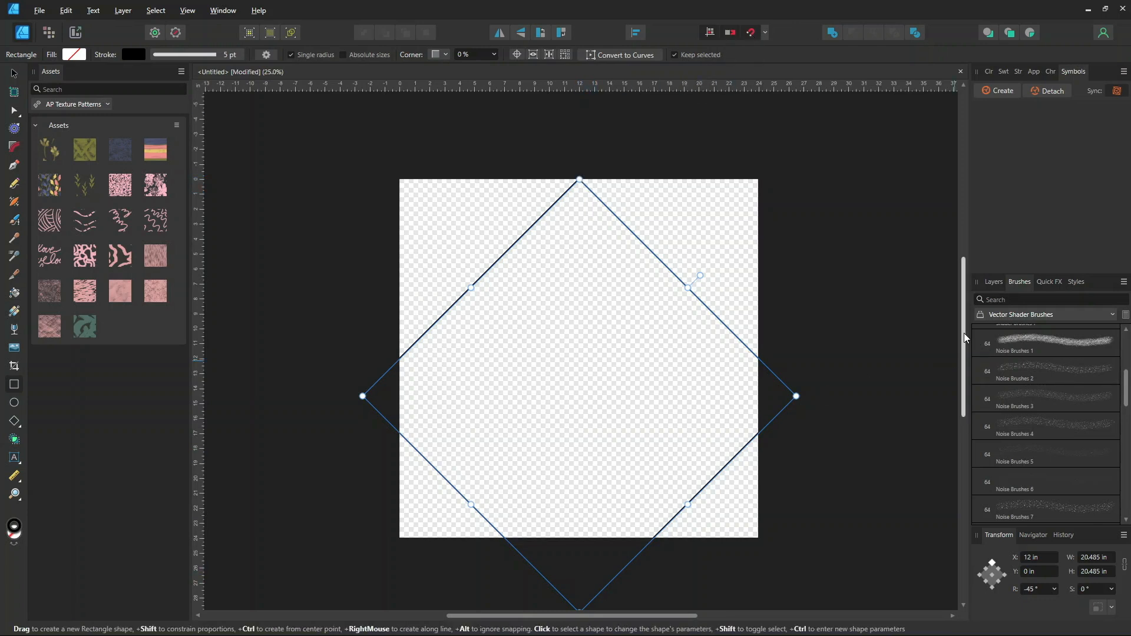
pyautogui.scroll(-2, 945, 358)
pyautogui.moveTo(580, 577); pyautogui.dragTo(580, 503)
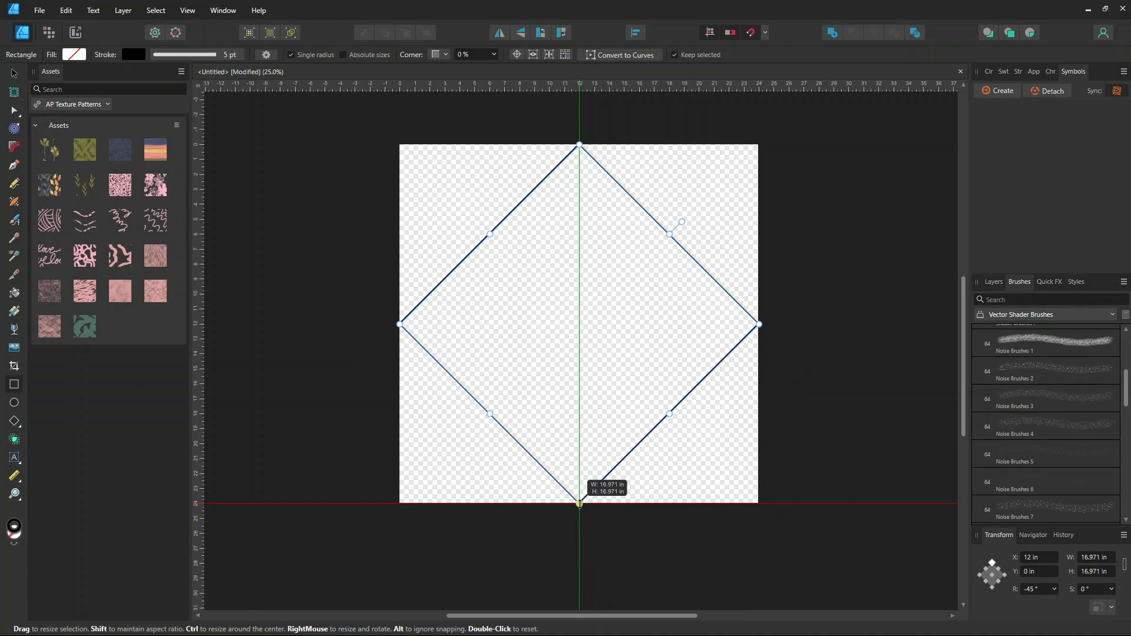
pyautogui.moveTo(579, 504); pyautogui.dragTo(579, 506)
pyautogui.moveTo(760, 325); pyautogui.dragTo(760, 324)
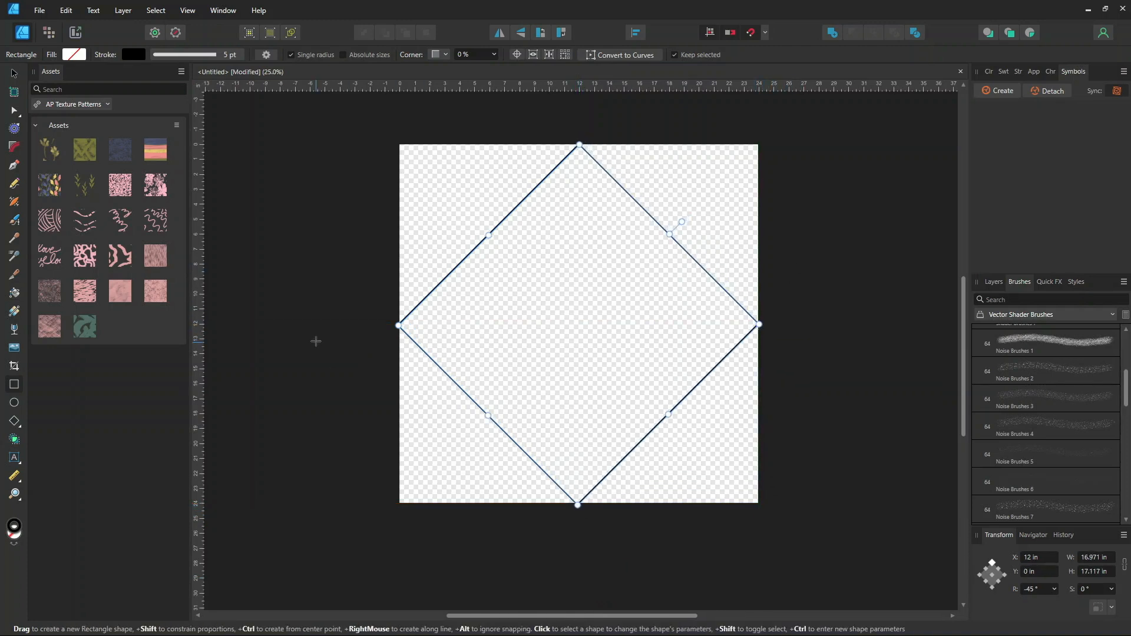
pyautogui.moveTo(399, 325)
pyautogui.mouseDown()
pyautogui.moveTo(374, 321)
pyautogui.moveTo(399, 326)
pyautogui.mouseUp()
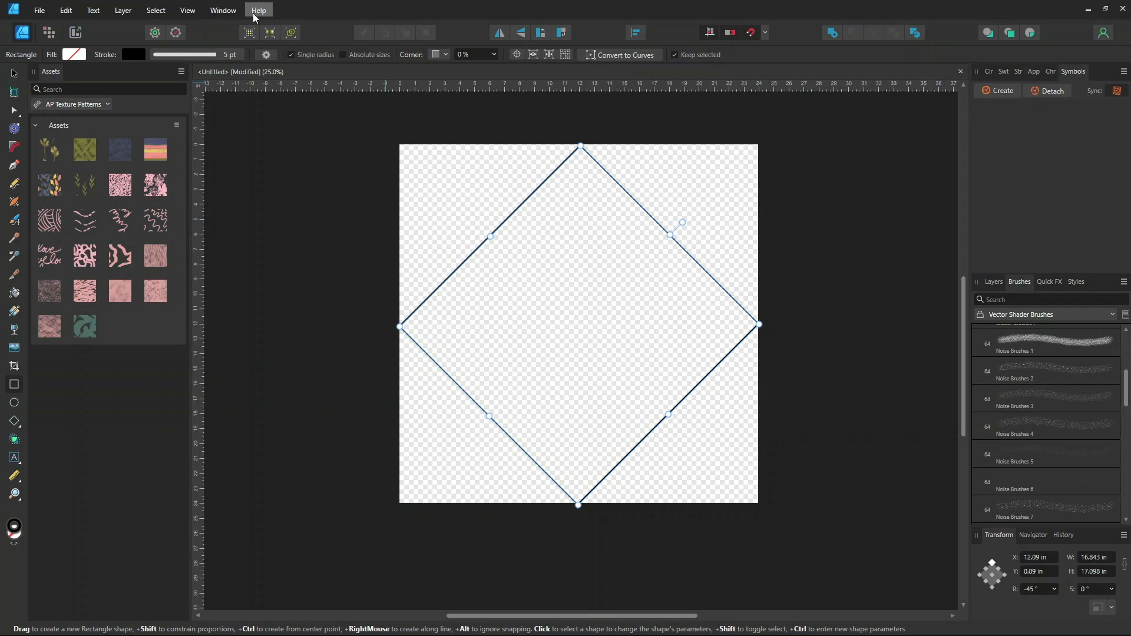
# Create a symbol from the diamond
pyautogui.click(224, 10)
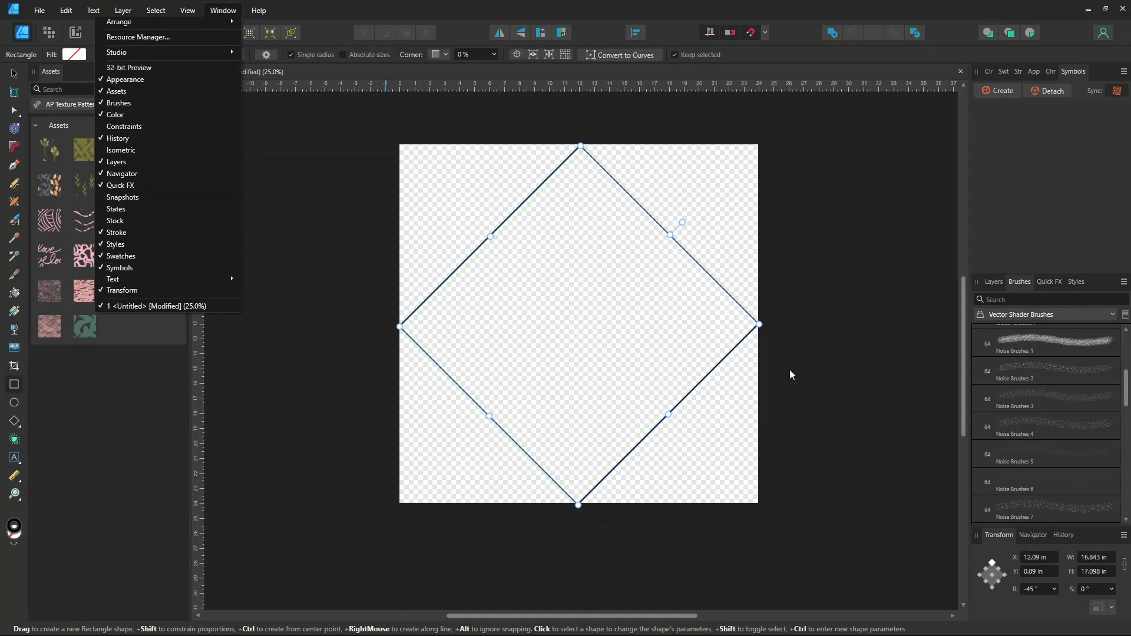
pyautogui.click(1003, 93)
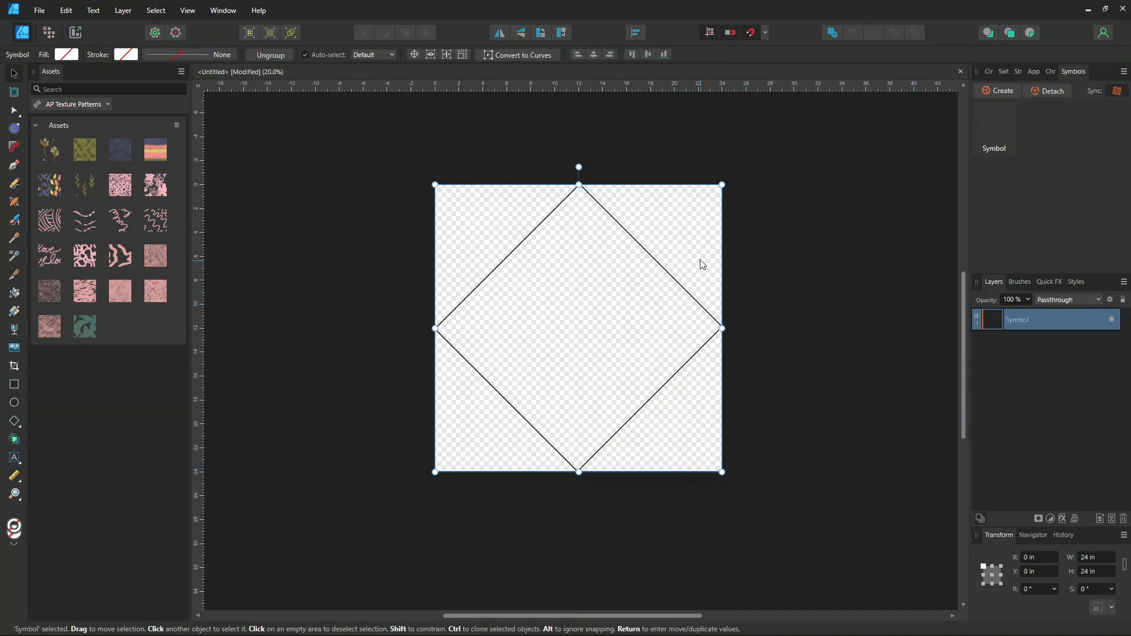
# Duplicate the diamond symbol and move the copy 12 in right and 12 in down onto the lower-right page corner
pyautogui.moveTo(612, 304); pyautogui.dragTo(752, 436)
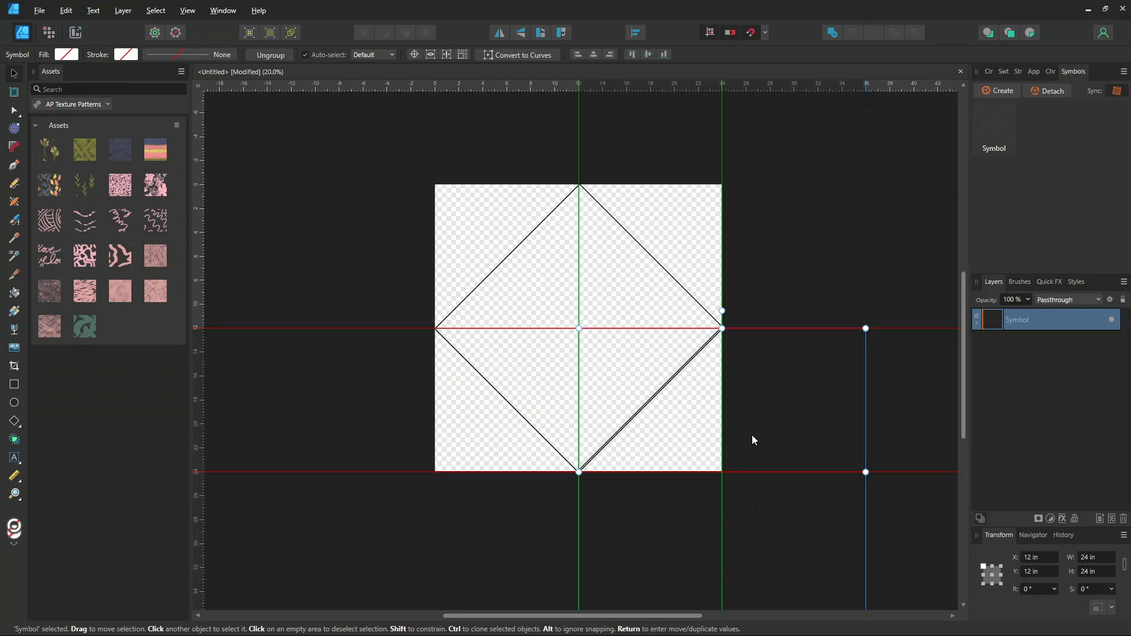
pyautogui.moveTo(753, 436); pyautogui.dragTo(752, 436)
pyautogui.press('space')
pyautogui.moveTo(807, 565); pyautogui.dragTo(743, 341)
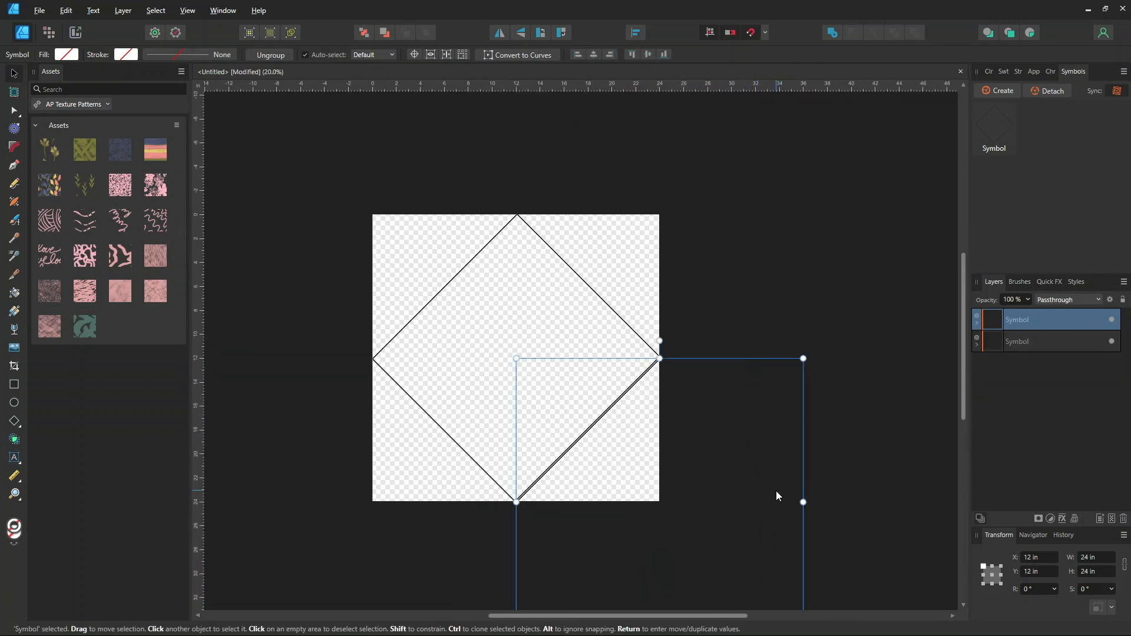
# Adjust the diamond rectangle inside the symbol so its corners snap exactly to the page edge midpoints
pyautogui.click(1030, 345)
pyautogui.click(978, 346)
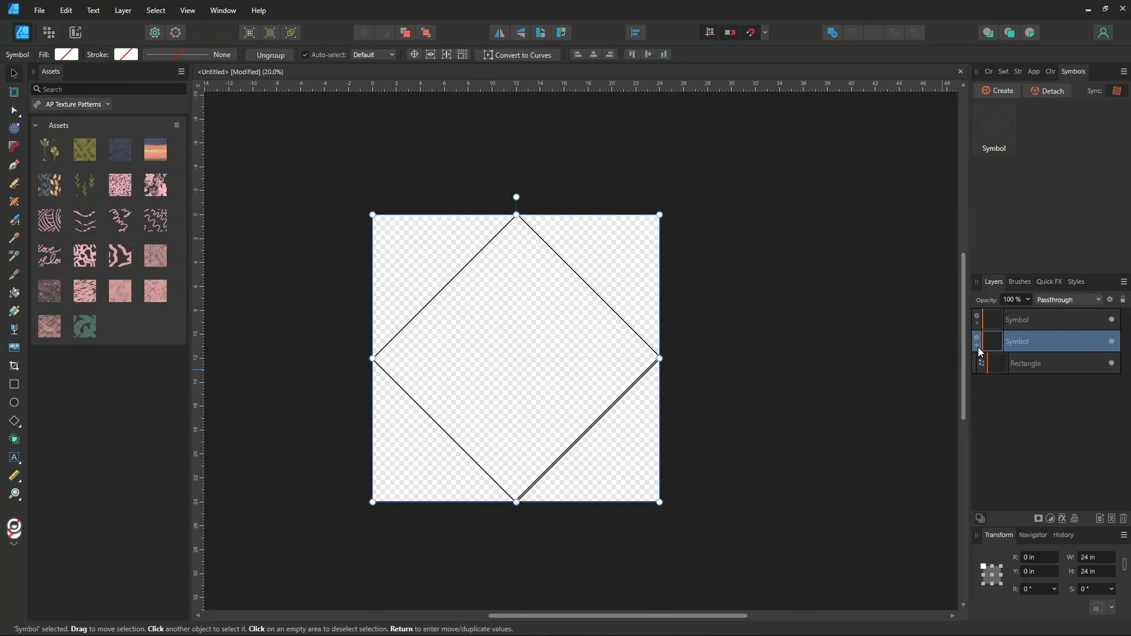
pyautogui.click(1017, 363)
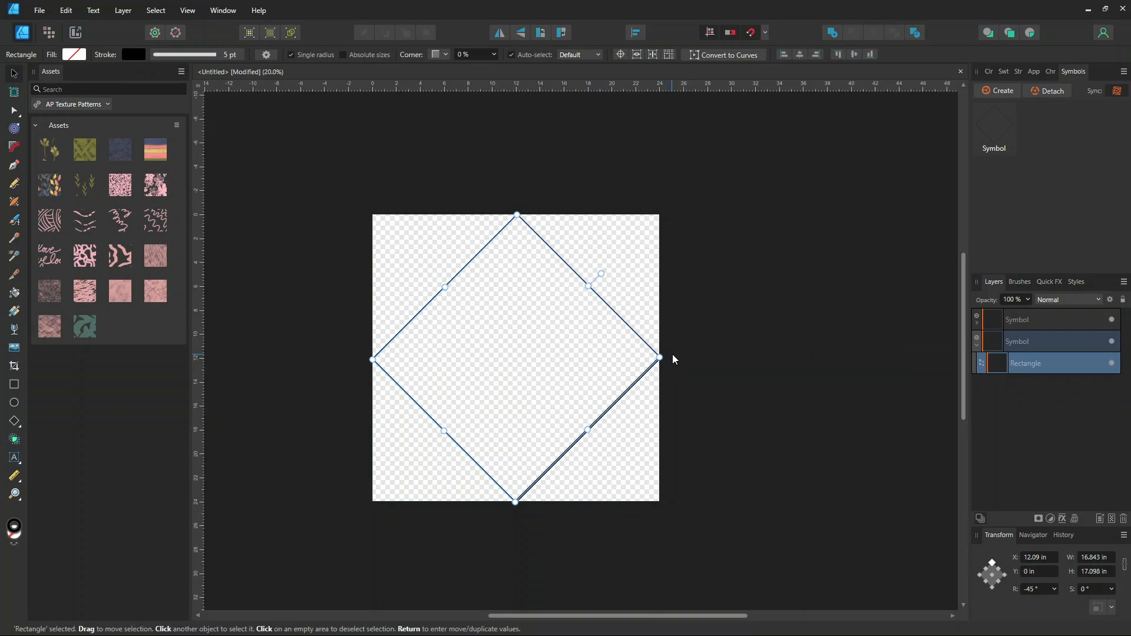
pyautogui.moveTo(653, 364); pyautogui.dragTo(660, 358)
pyautogui.moveTo(372, 359); pyautogui.dragTo(373, 358)
pyautogui.moveTo(516, 501); pyautogui.dragTo(517, 500)
pyautogui.moveTo(516, 215); pyautogui.dragTo(516, 214)
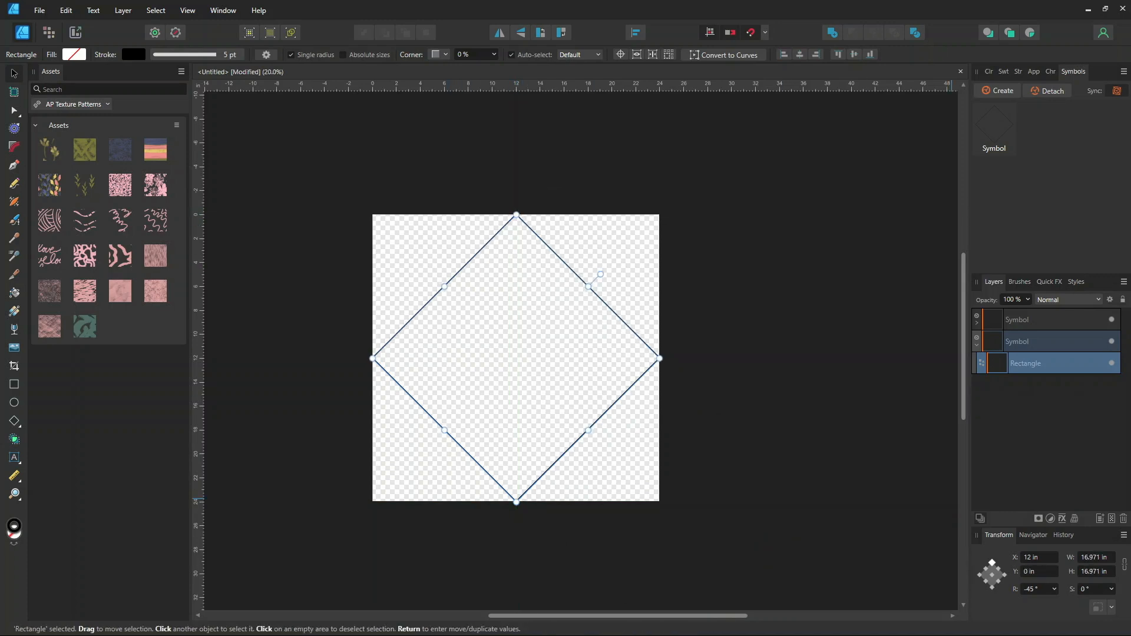
pyautogui.click(974, 345)
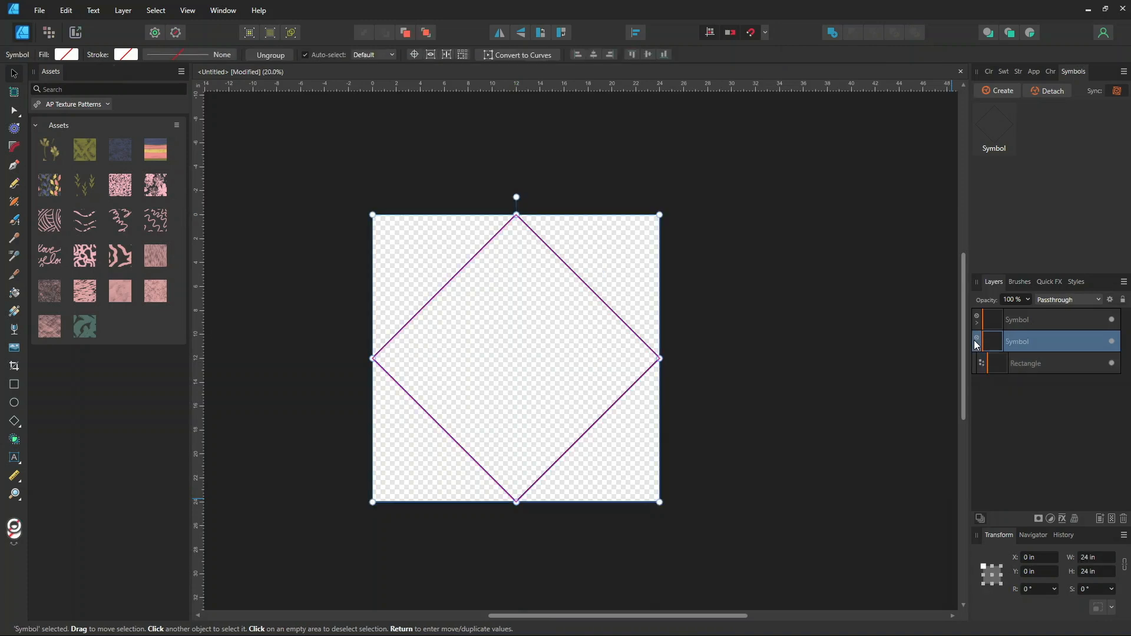
pyautogui.click(976, 345)
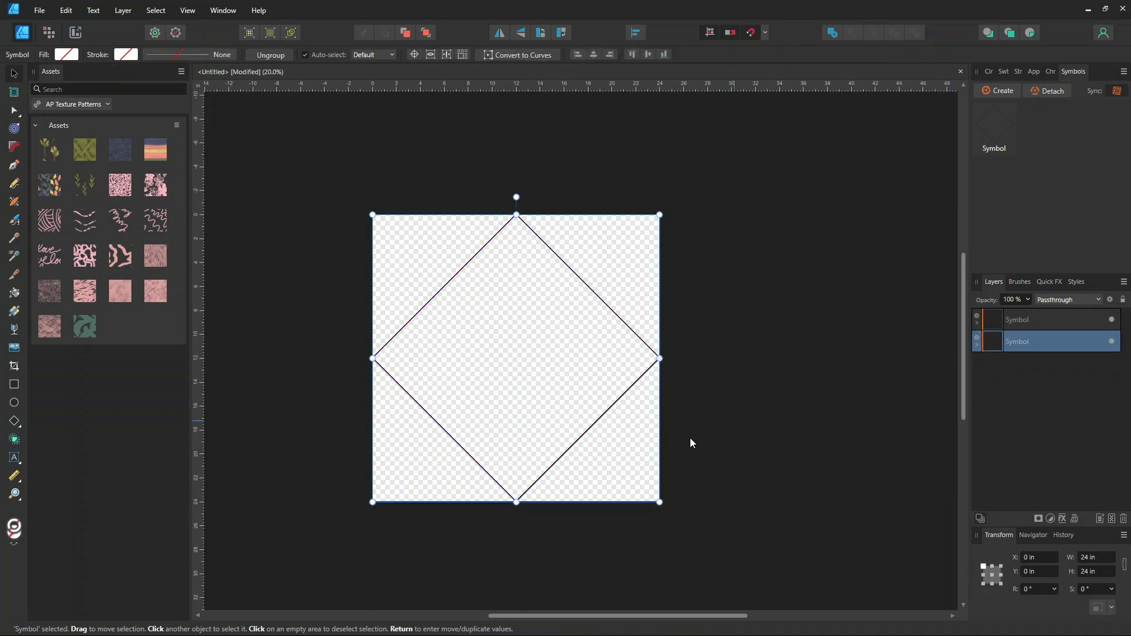
# Duplicate the symbol copy onto the upper-right, upper-left and lower-left page corners, offset 12 in each way
pyautogui.click(1032, 318)
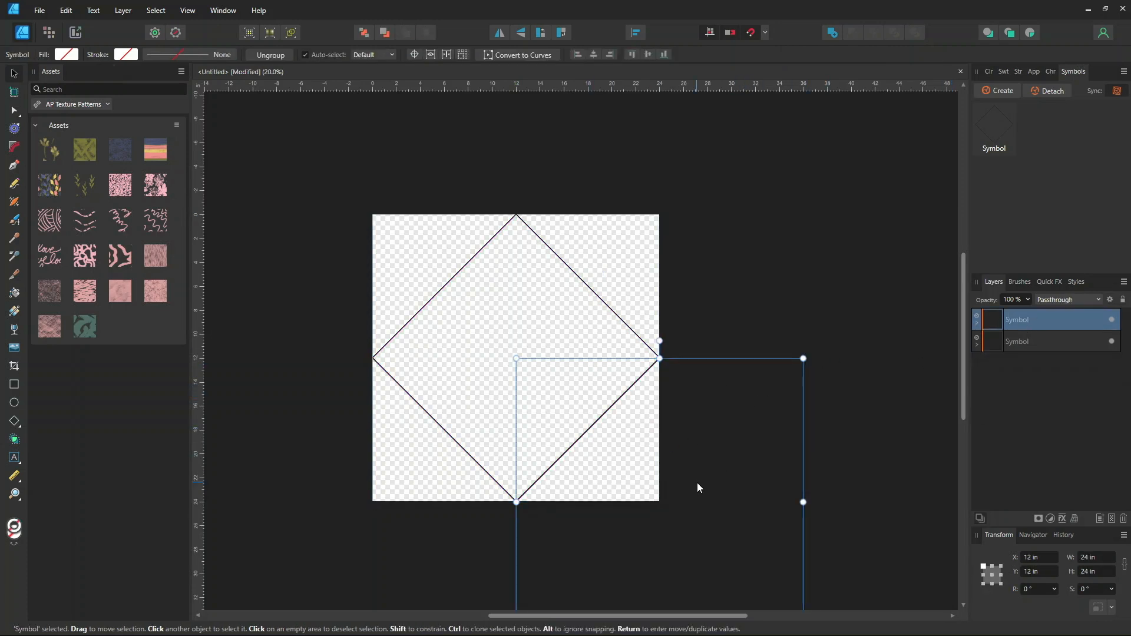
pyautogui.moveTo(673, 553); pyautogui.dragTo(673, 264)
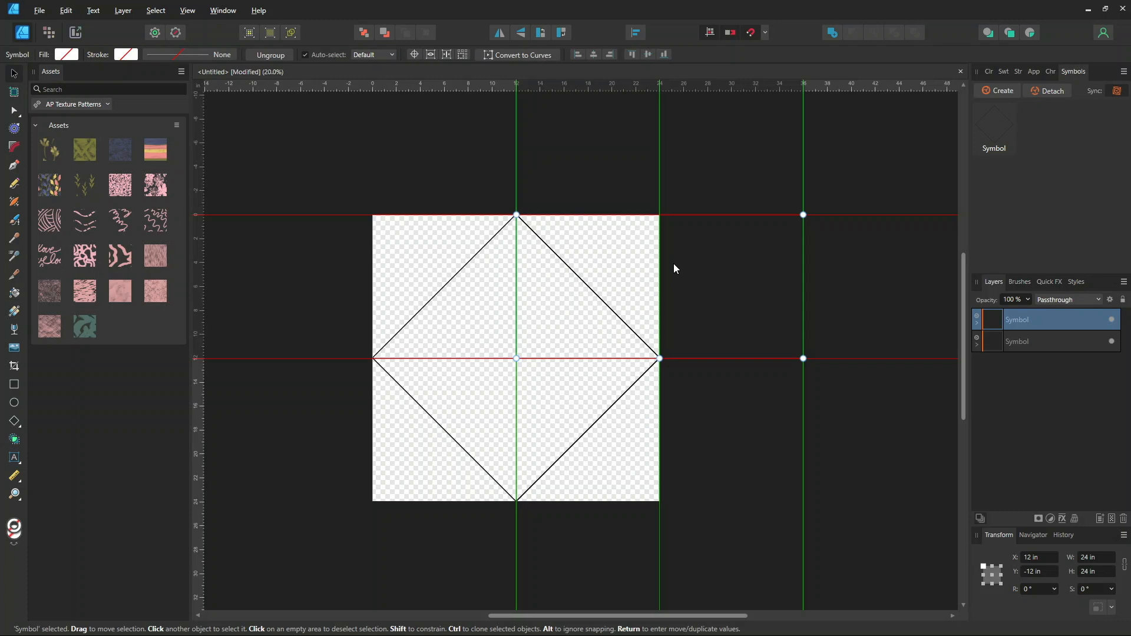
pyautogui.moveTo(673, 264); pyautogui.dragTo(673, 263)
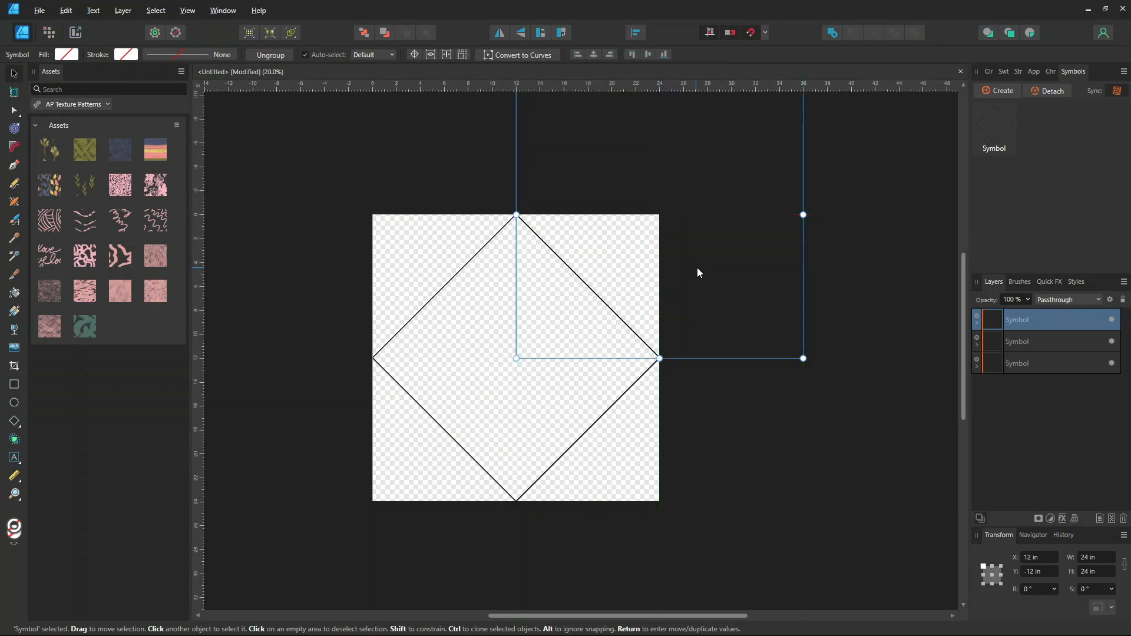
pyautogui.moveTo(735, 293)
pyautogui.mouseDown()
pyautogui.moveTo(467, 273)
pyautogui.moveTo(442, 280)
pyautogui.moveTo(458, 283)
pyautogui.moveTo(450, 294)
pyautogui.mouseUp()
pyautogui.moveTo(426, 177); pyautogui.dragTo(415, 458)
pyautogui.moveTo(429, 463); pyautogui.dragTo(426, 461)
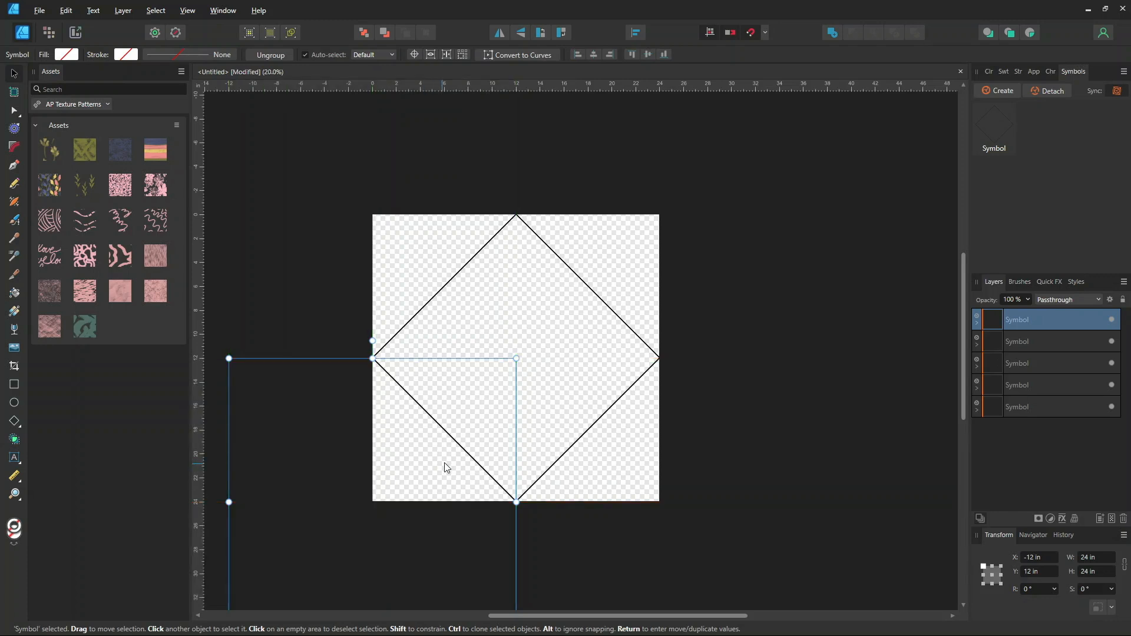
# Group the four corner copies of the symbol
pyautogui.hotkey('ctrl', '-')
pyautogui.hotkey('ctrl', '-')
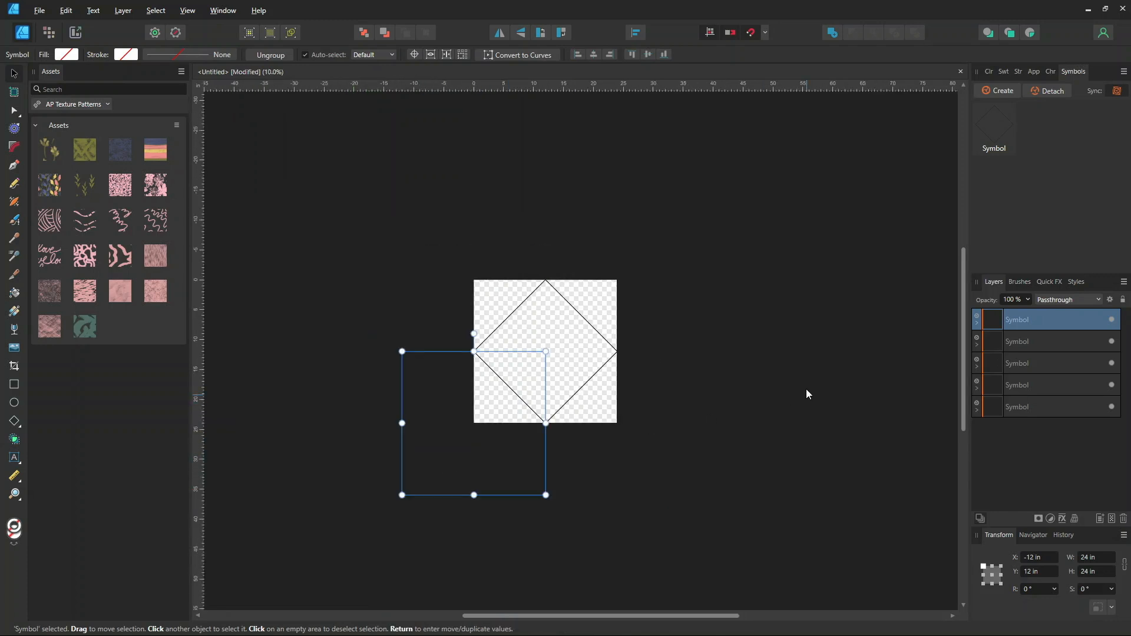
pyautogui.keyDown('shift'); pyautogui.click(1019, 386); pyautogui.keyUp('shift')
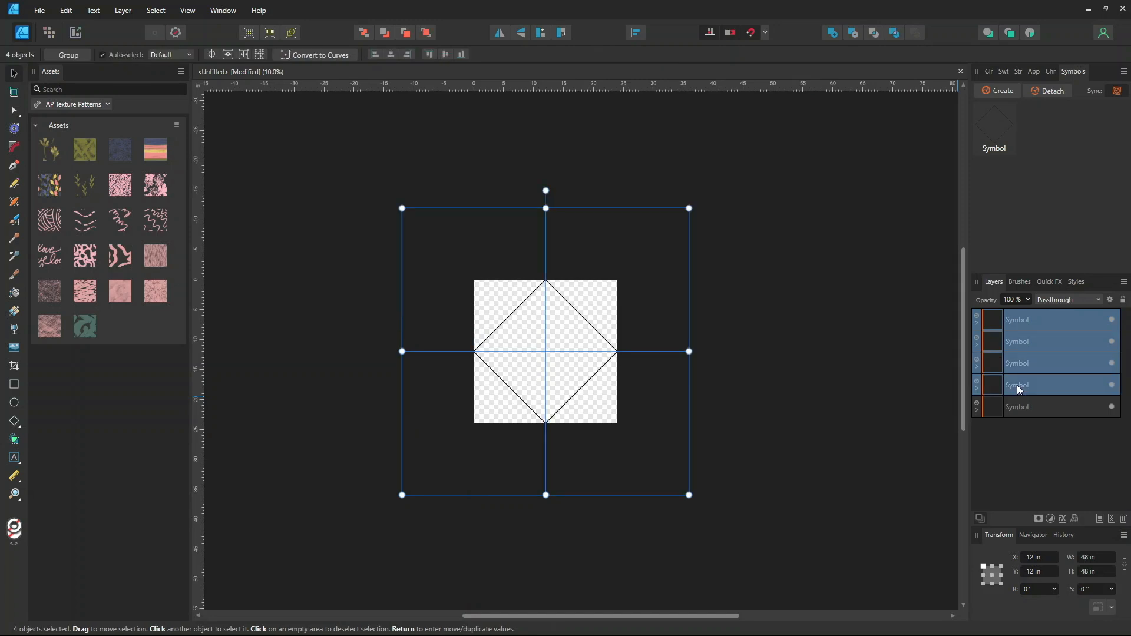
pyautogui.hotkey('ctrl', 'g')
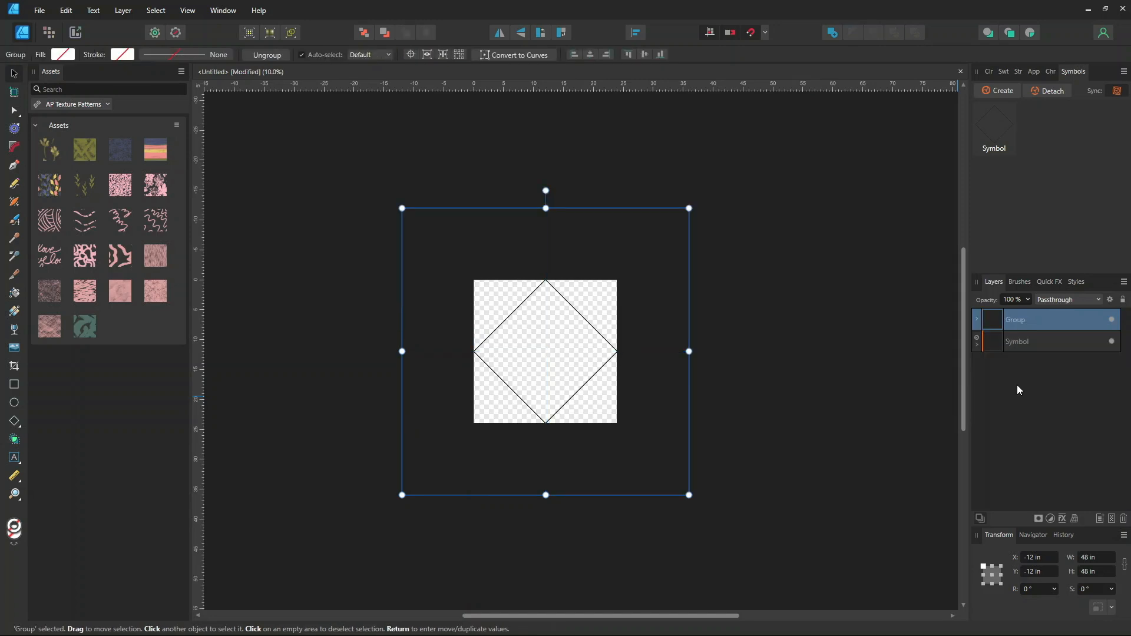
# Rename the group Repeats
pyautogui.rightClick(1024, 327)
pyautogui.doubleClick(1024, 323)
pyautogui.write('Repeats')
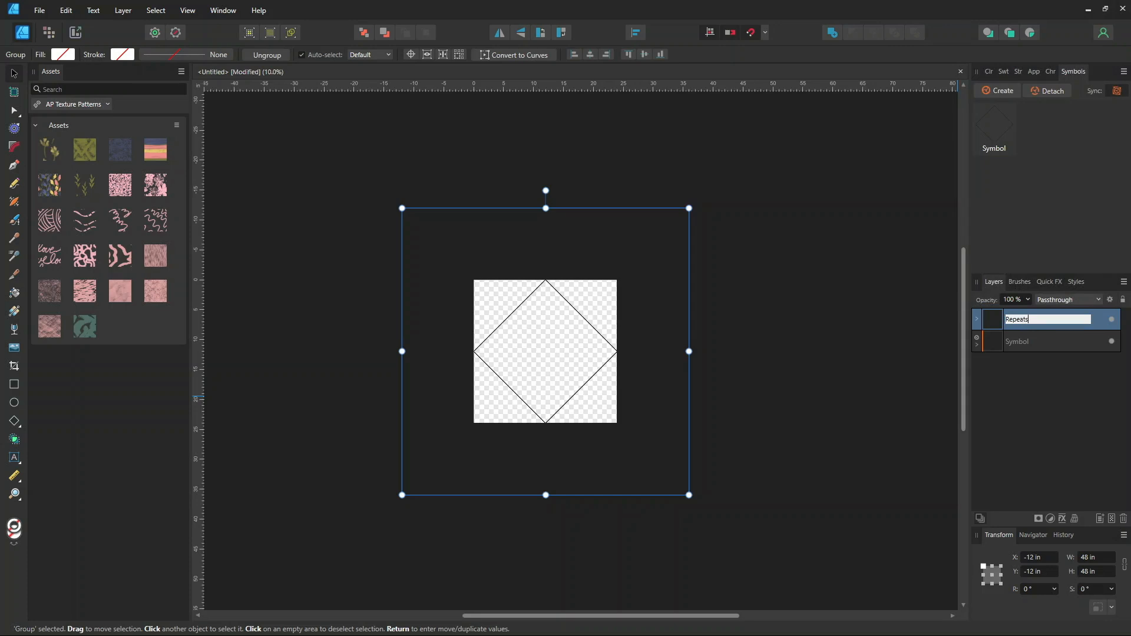
pyautogui.press('Return')
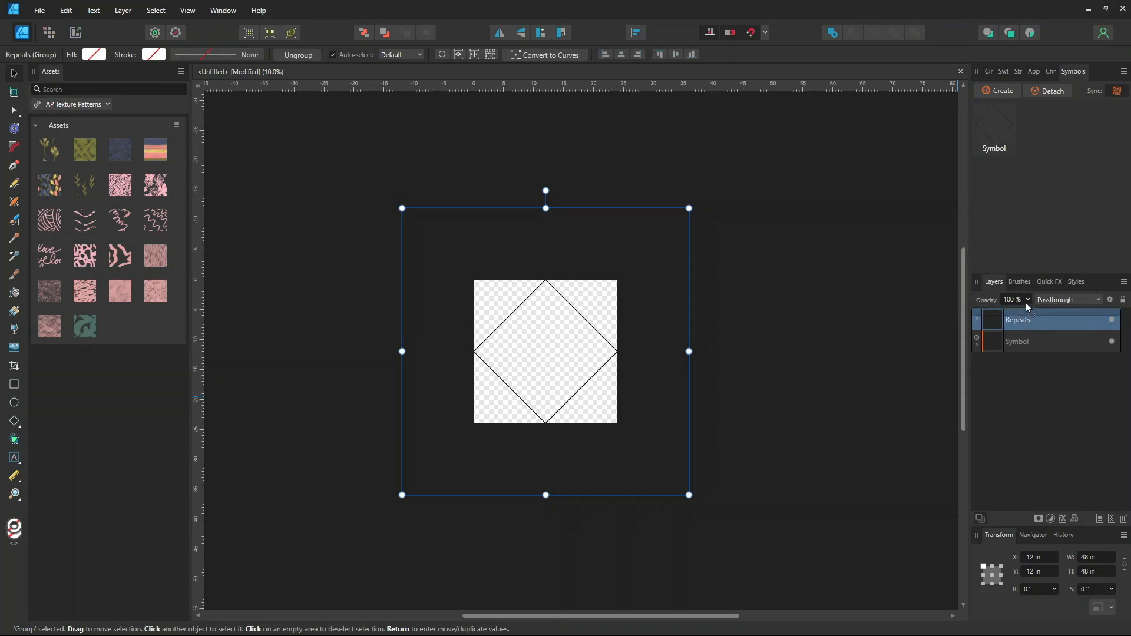
# Move the Repeats group below the original symbol and rename the original symbol Pattern
pyautogui.moveTo(1035, 320); pyautogui.dragTo(1058, 354)
pyautogui.click(1038, 320)
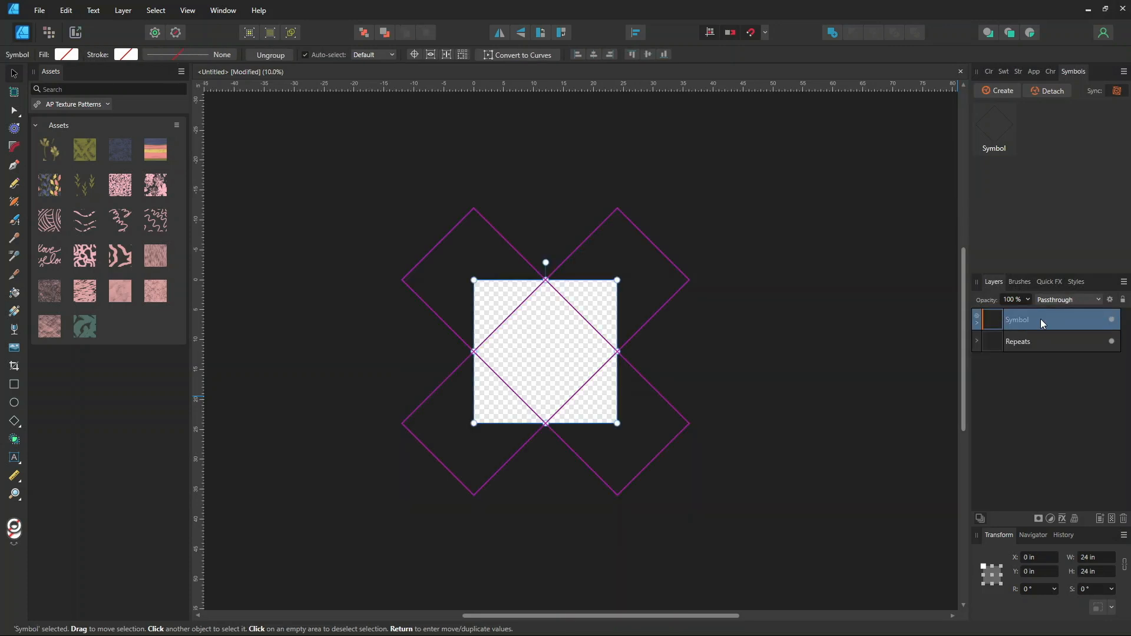
pyautogui.doubleClick(1029, 321)
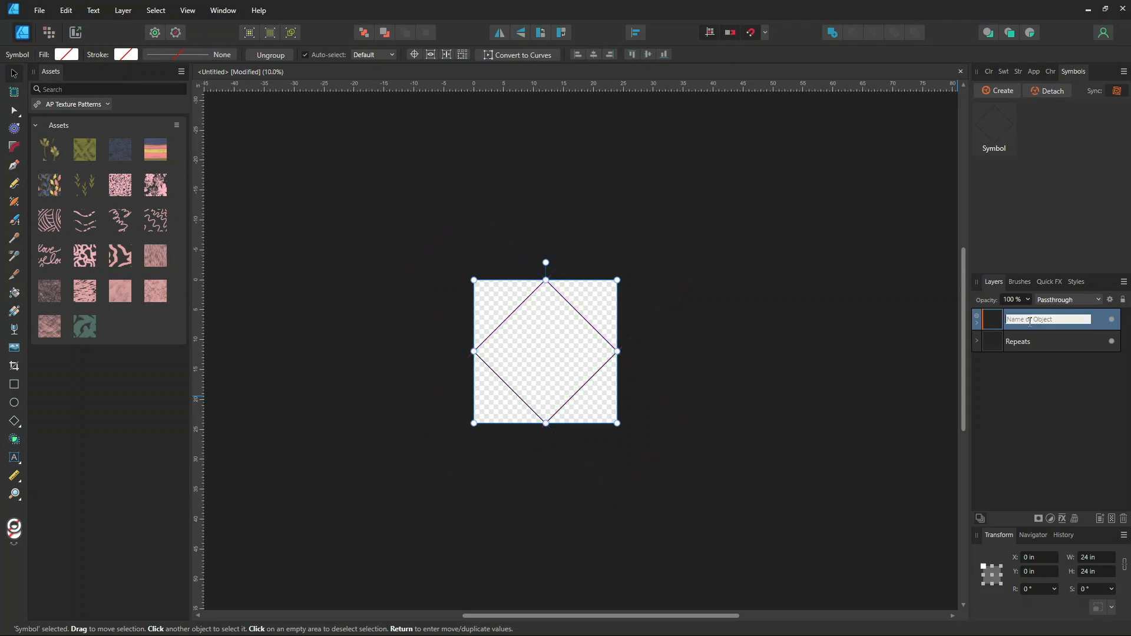
pyautogui.write('Pattern')
pyautogui.click(1011, 398)
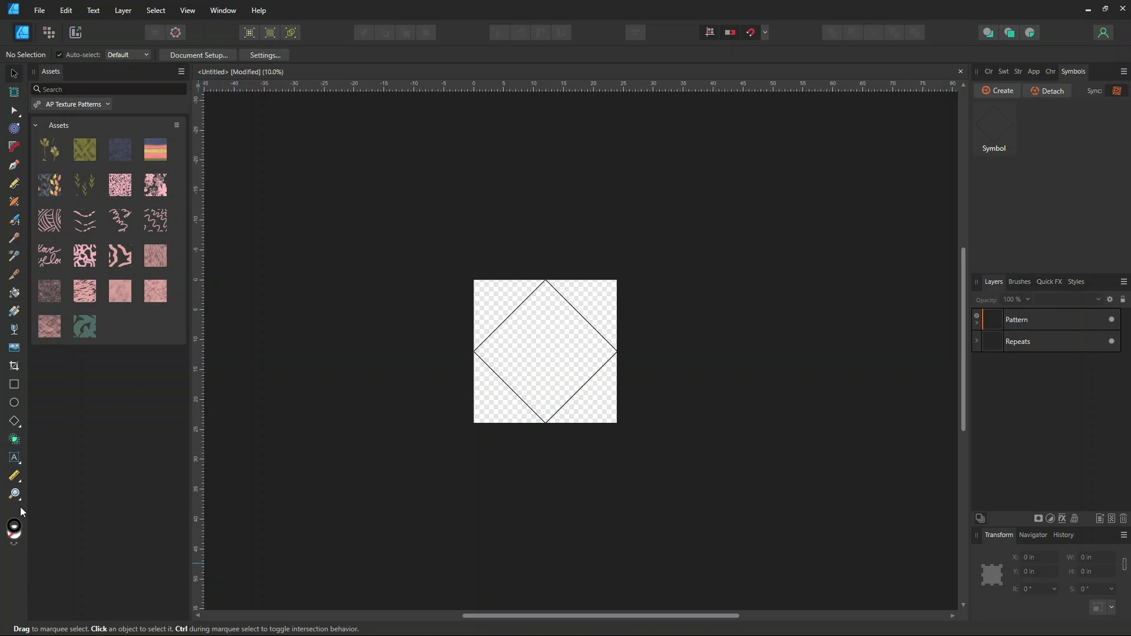
# Draw a large rectangle about 98 x 77 in around the whole layout and move it to the bottom of the layer stack
pyautogui.click(15, 384)
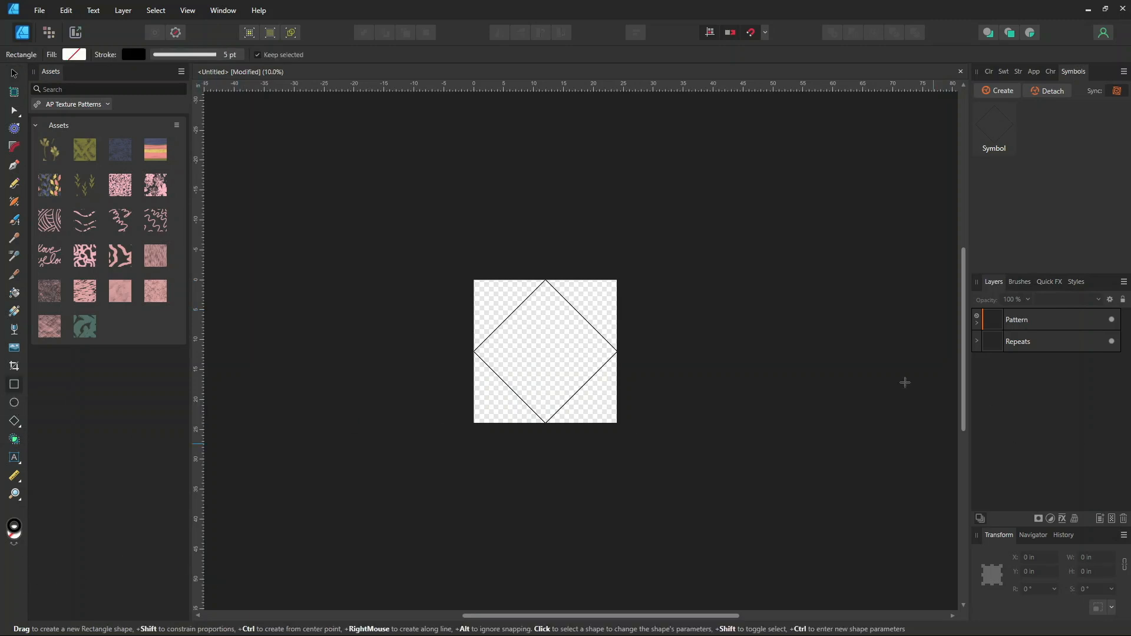
pyautogui.scroll(-2, 512, 312)
pyautogui.moveTo(339, 183); pyautogui.dragTo(715, 477)
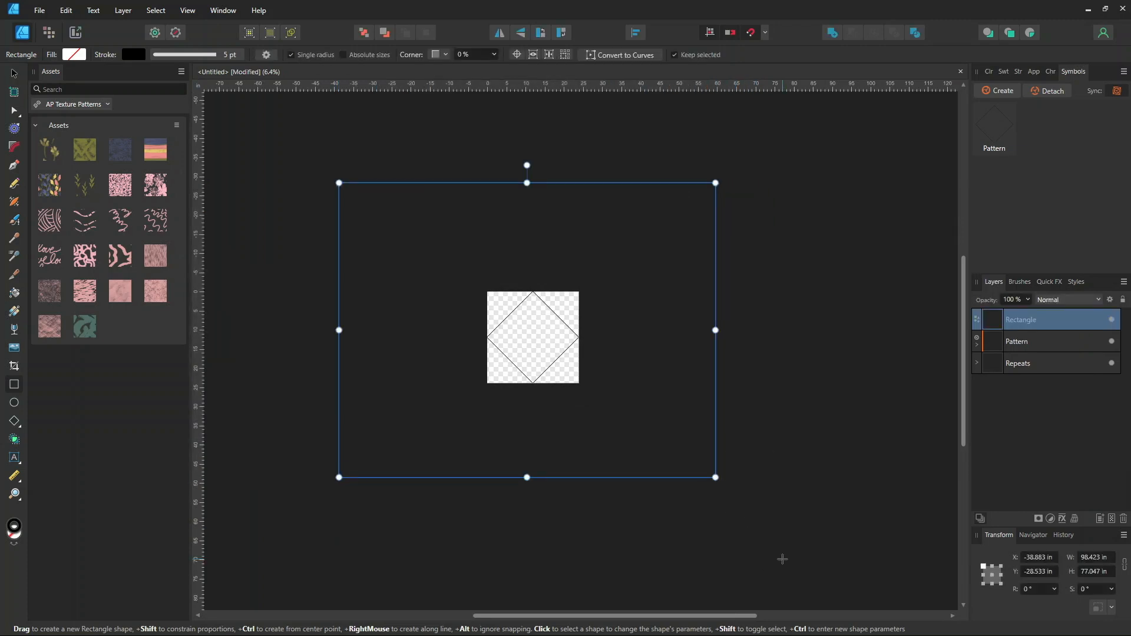
pyautogui.moveTo(1021, 323); pyautogui.dragTo(991, 485)
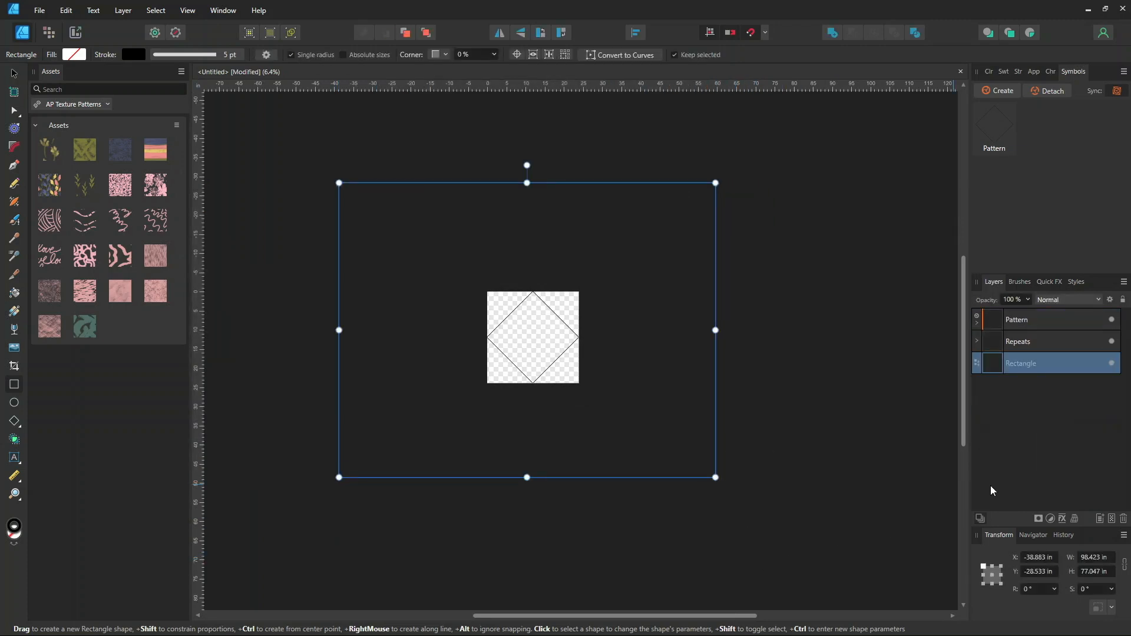
# Fill the background rectangle with the light beige swatch and remove its stroke
pyautogui.click(1001, 72)
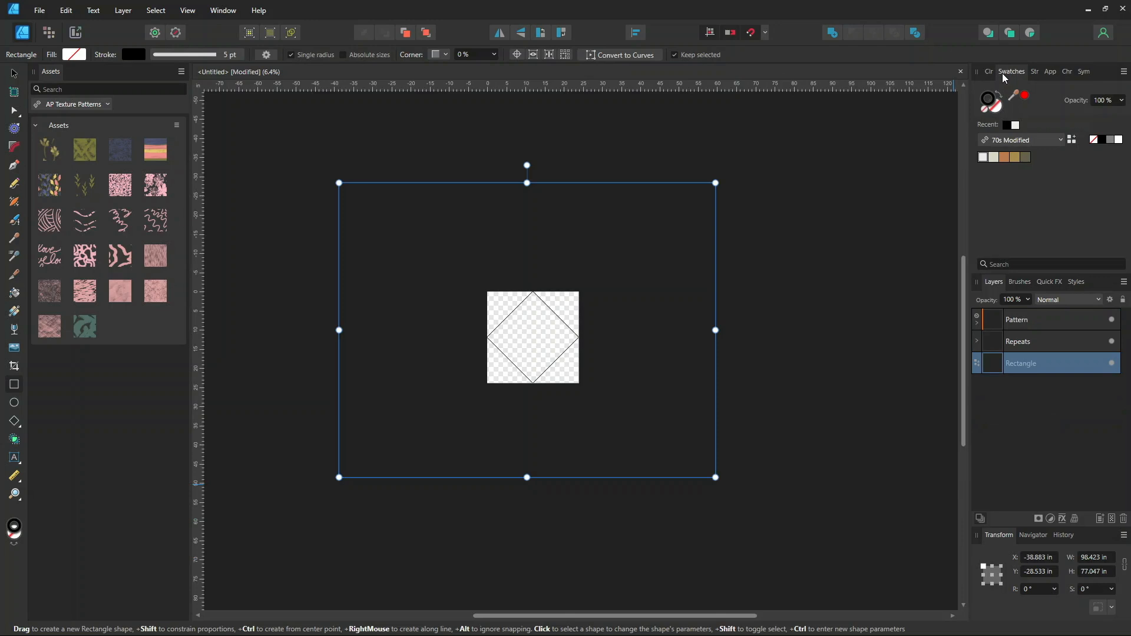
pyautogui.click(993, 159)
pyautogui.click(984, 109)
pyautogui.click(994, 112)
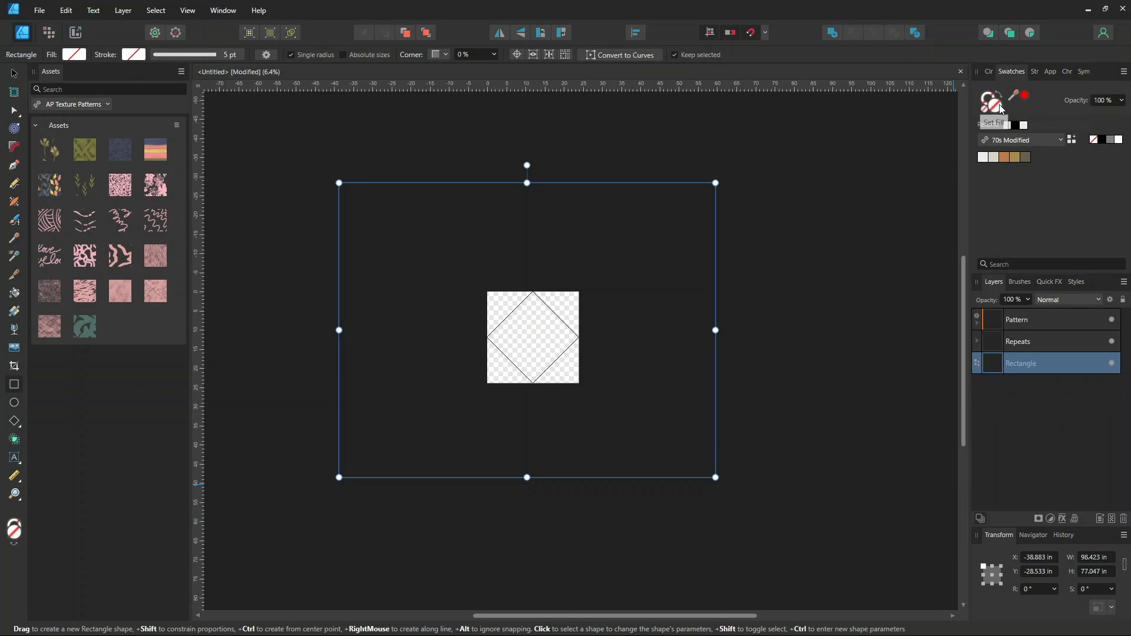
pyautogui.click(993, 159)
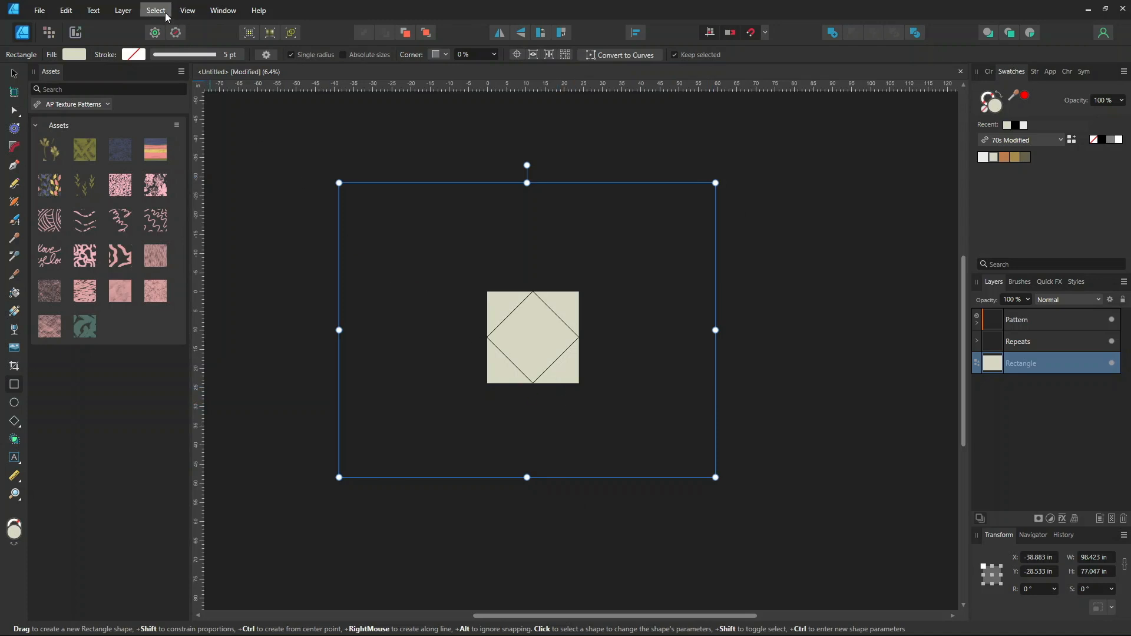
# Disable the Clip to Canvas view mode
pyautogui.click(186, 11)
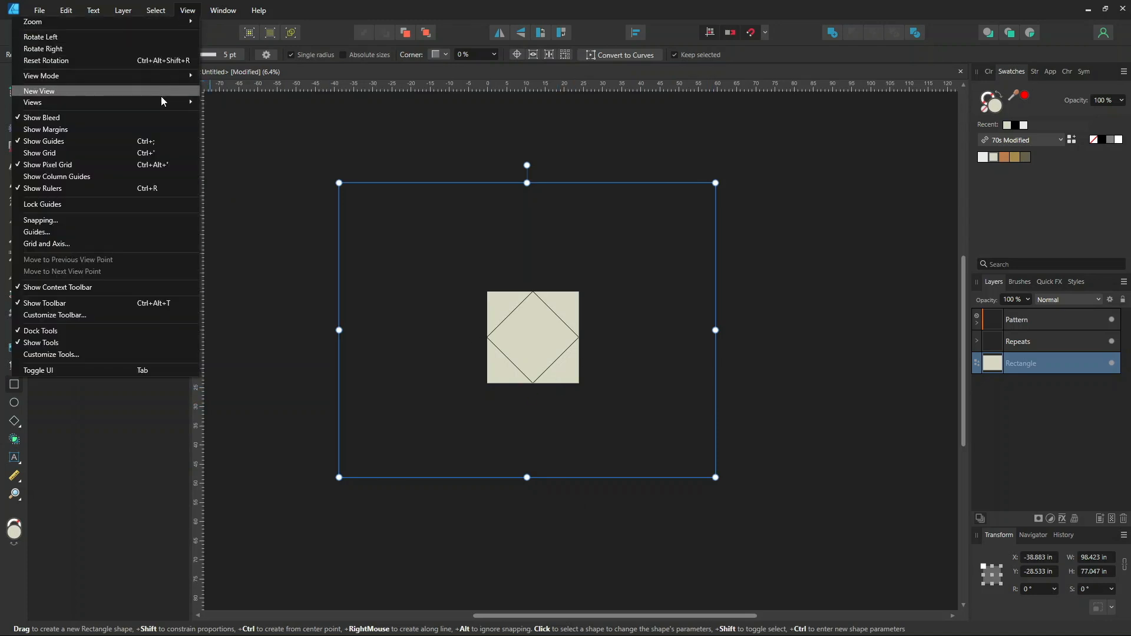
pyautogui.moveTo(156, 76)
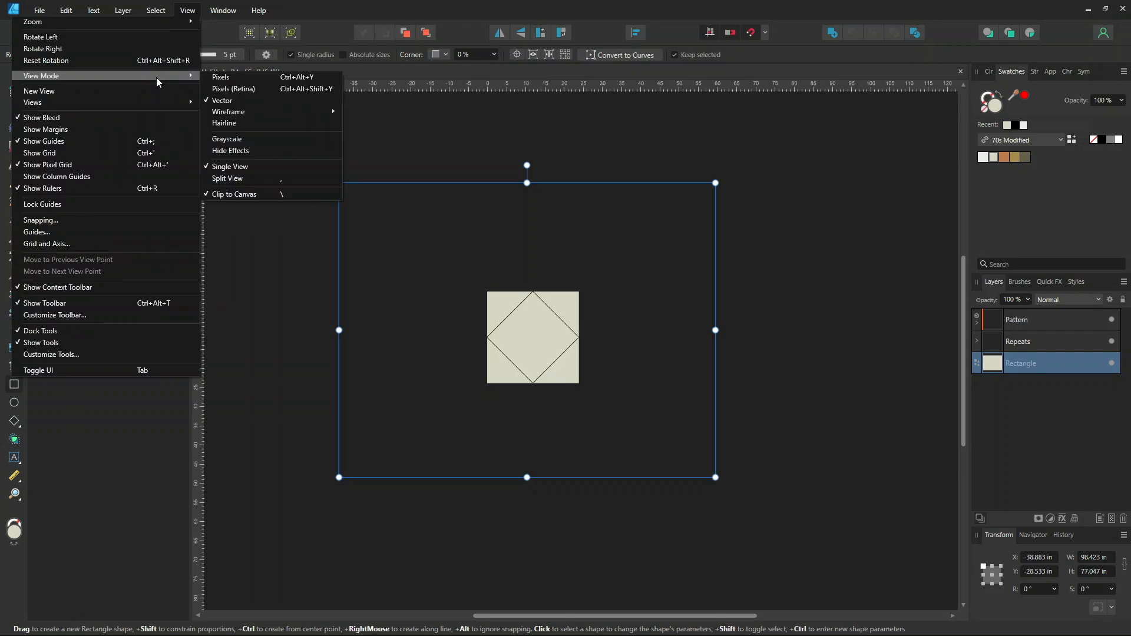
pyautogui.click(284, 196)
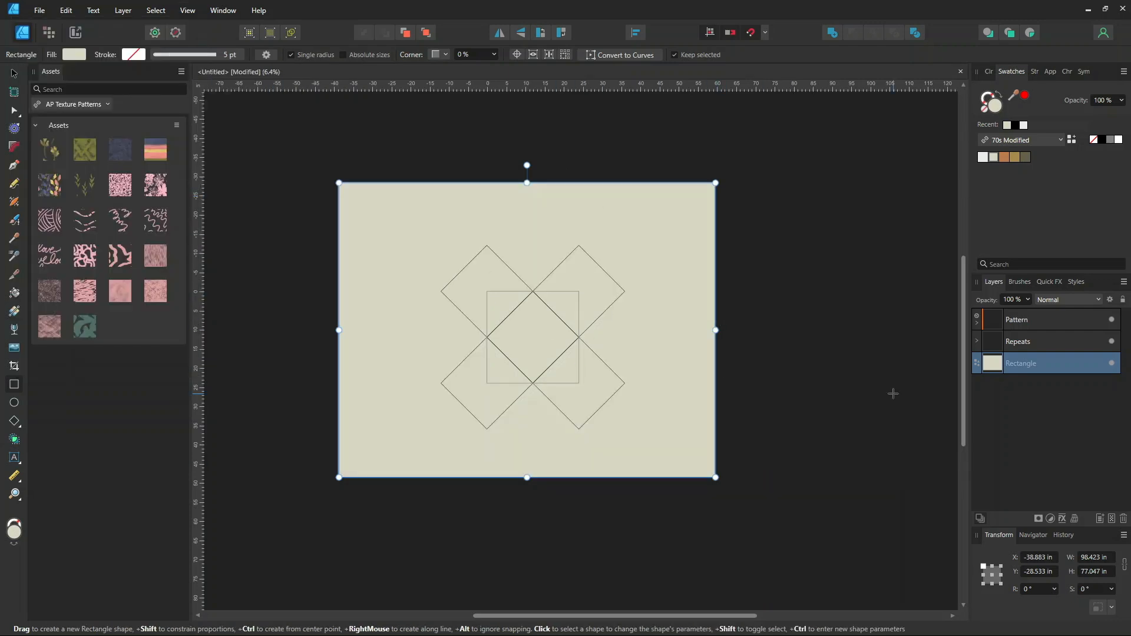
# Add more symbol copies to the Repeats group, completing a diamond arrangement of tiles around the original
pyautogui.hotkey('ctrl', '+')
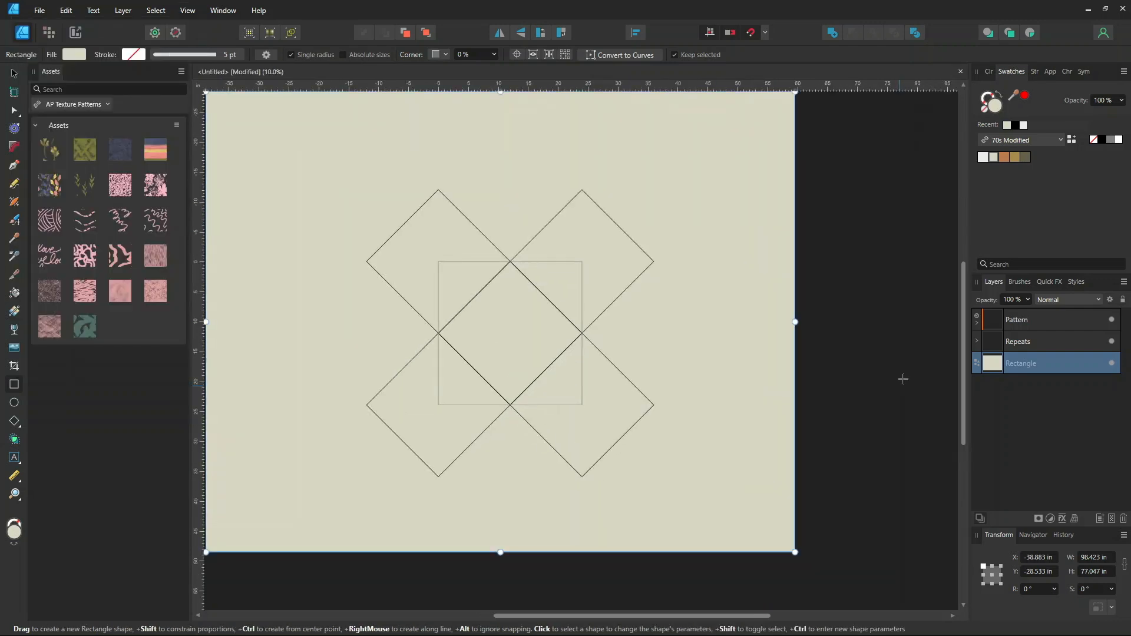
pyautogui.click(977, 323)
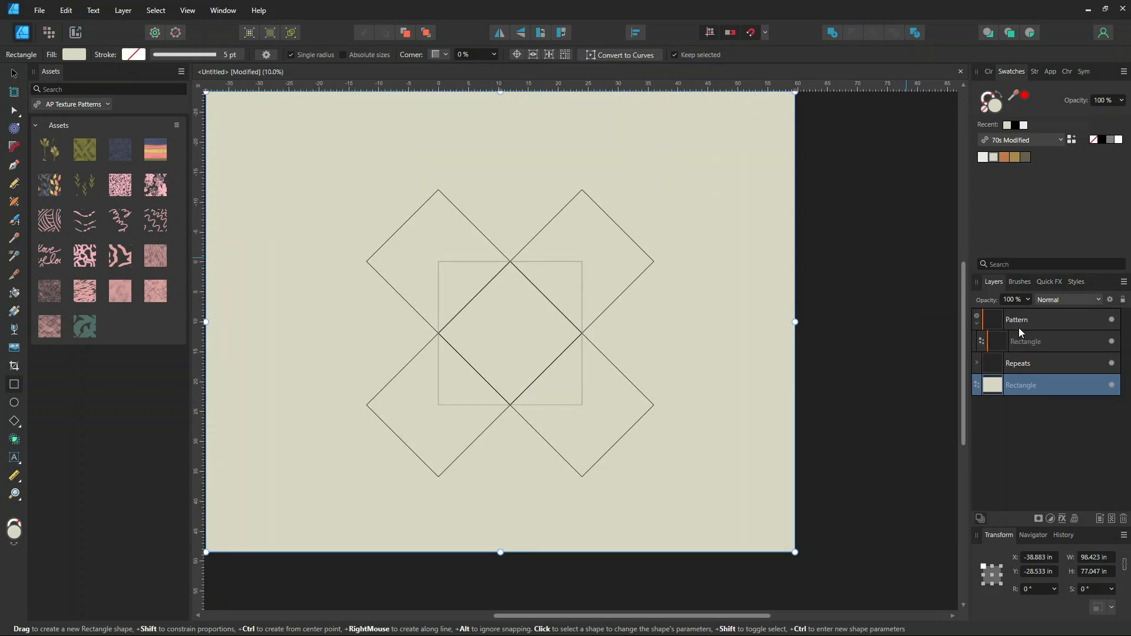
pyautogui.click(977, 323)
pyautogui.click(976, 341)
pyautogui.click(1025, 364)
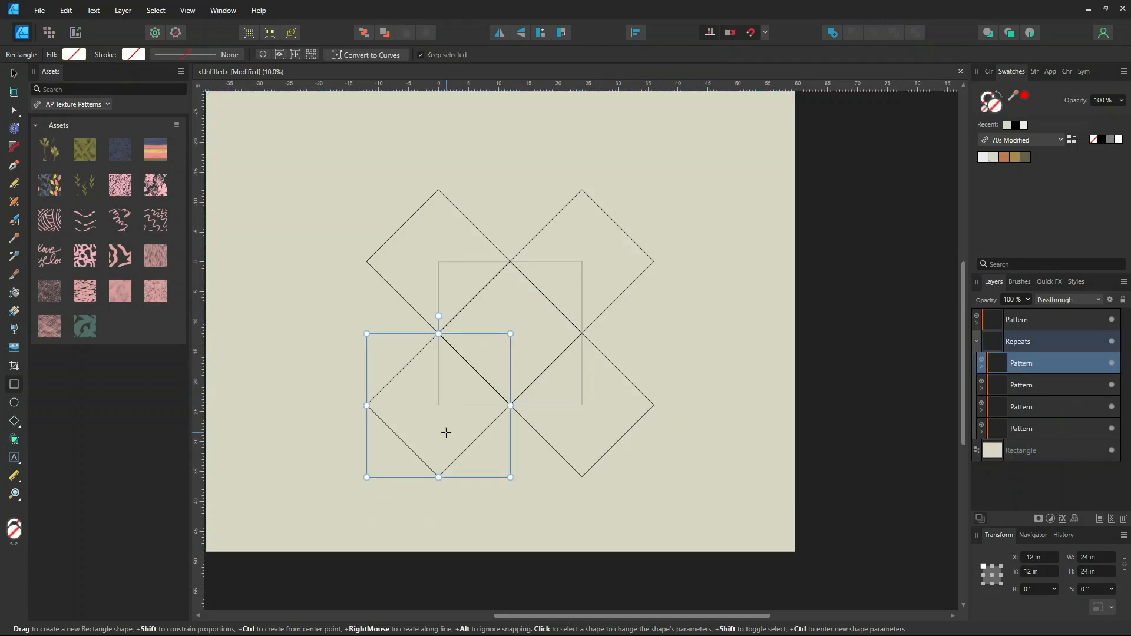
pyautogui.click(14, 73)
pyautogui.moveTo(432, 407); pyautogui.dragTo(648, 339)
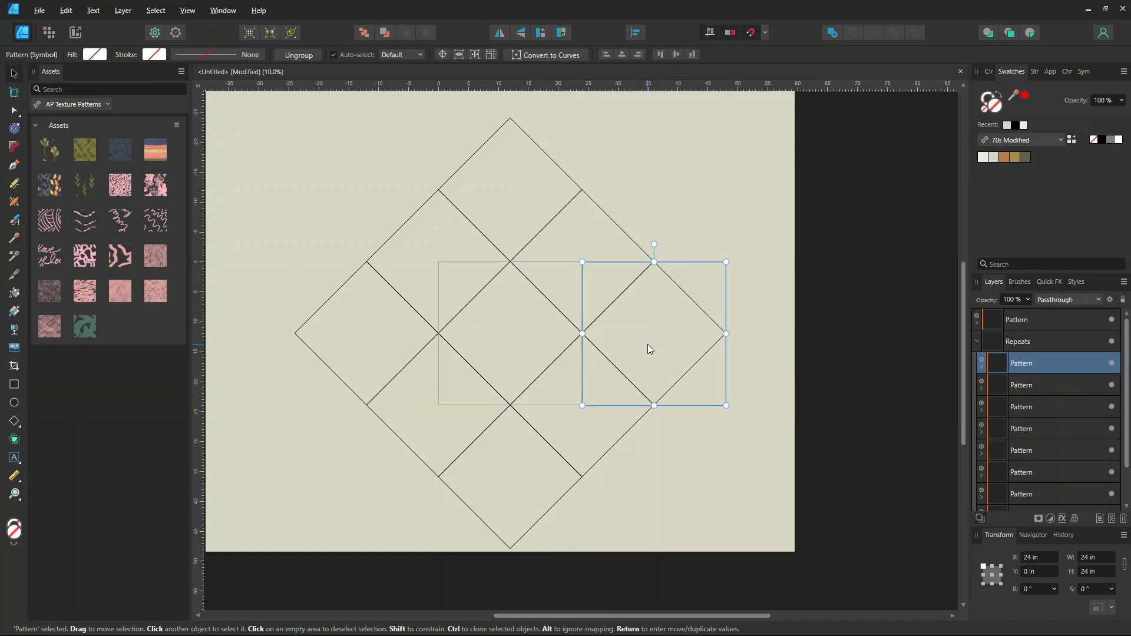
pyautogui.click(876, 415)
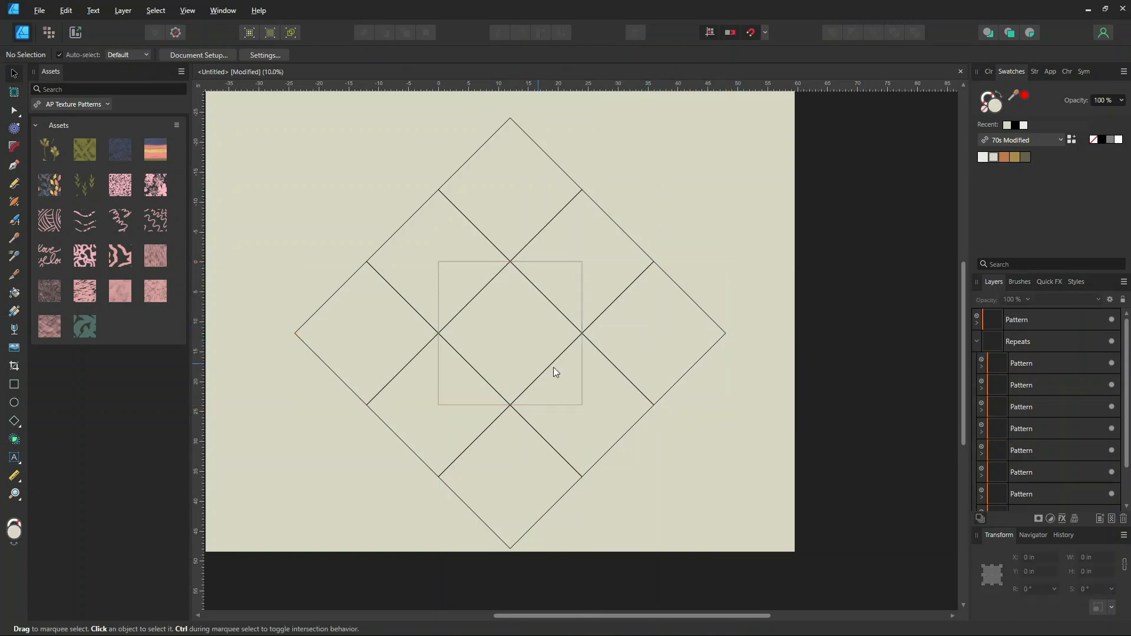
pyautogui.click(976, 341)
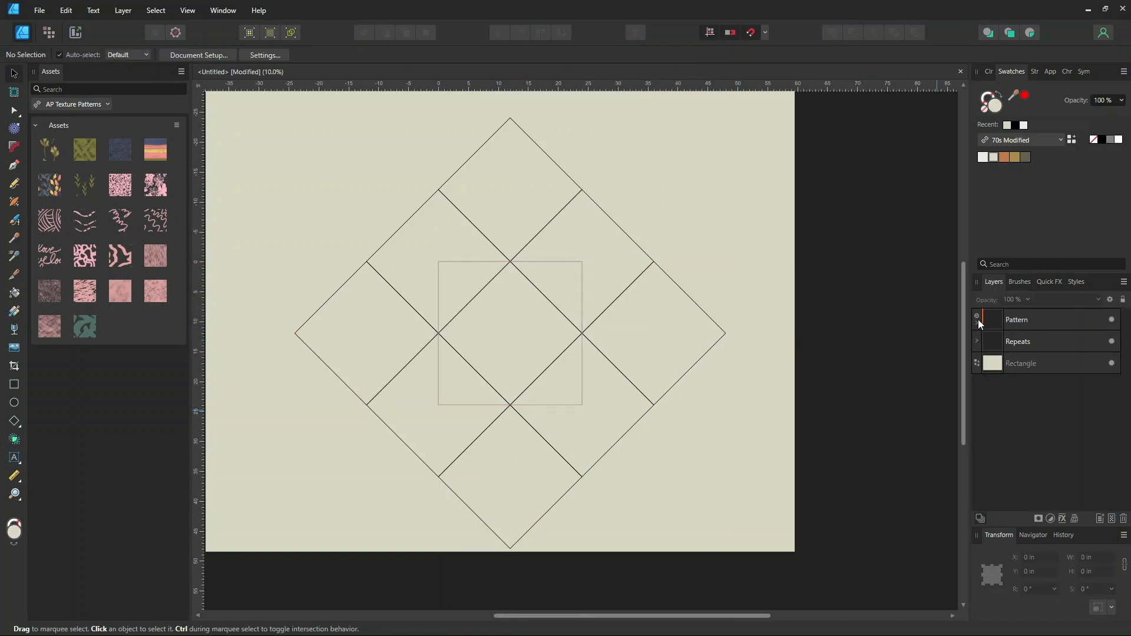
pyautogui.click(977, 322)
pyautogui.click(1043, 341)
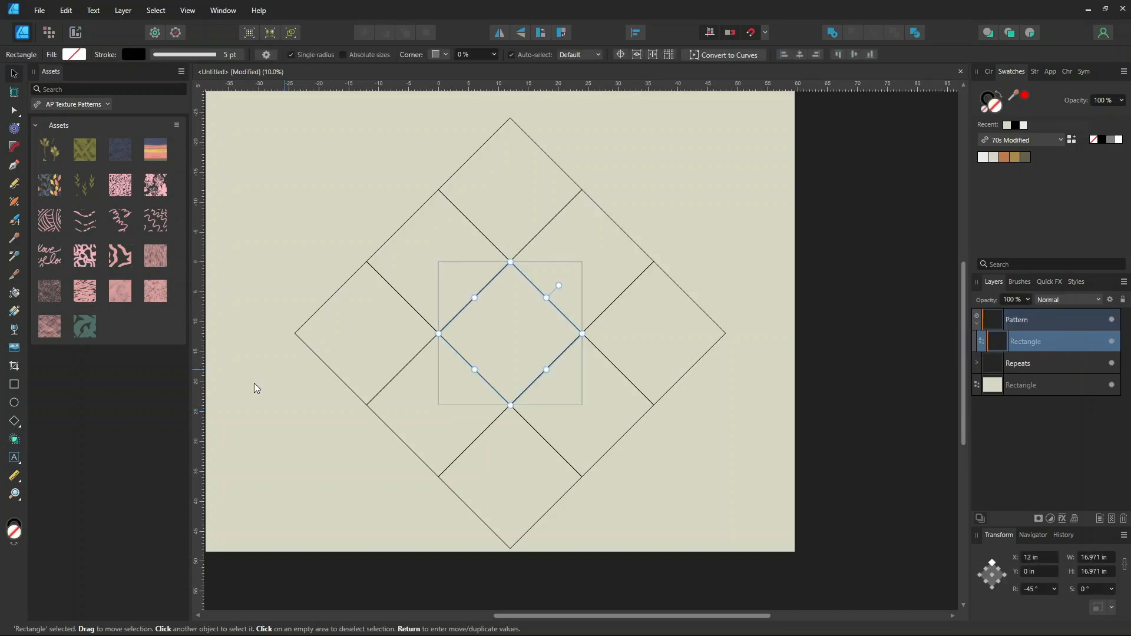
pyautogui.click(14, 184)
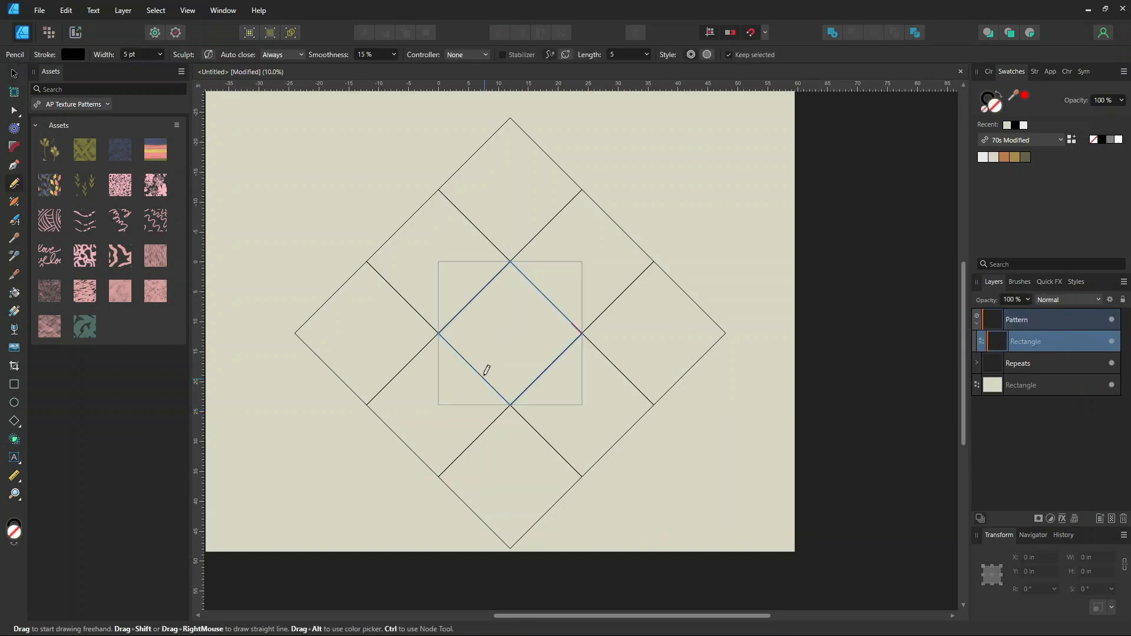
pyautogui.moveTo(501, 328)
pyautogui.mouseDown()
pyautogui.moveTo(496, 348)
pyautogui.moveTo(536, 322)
pyautogui.moveTo(515, 308)
pyautogui.moveTo(505, 327)
pyautogui.mouseUp()
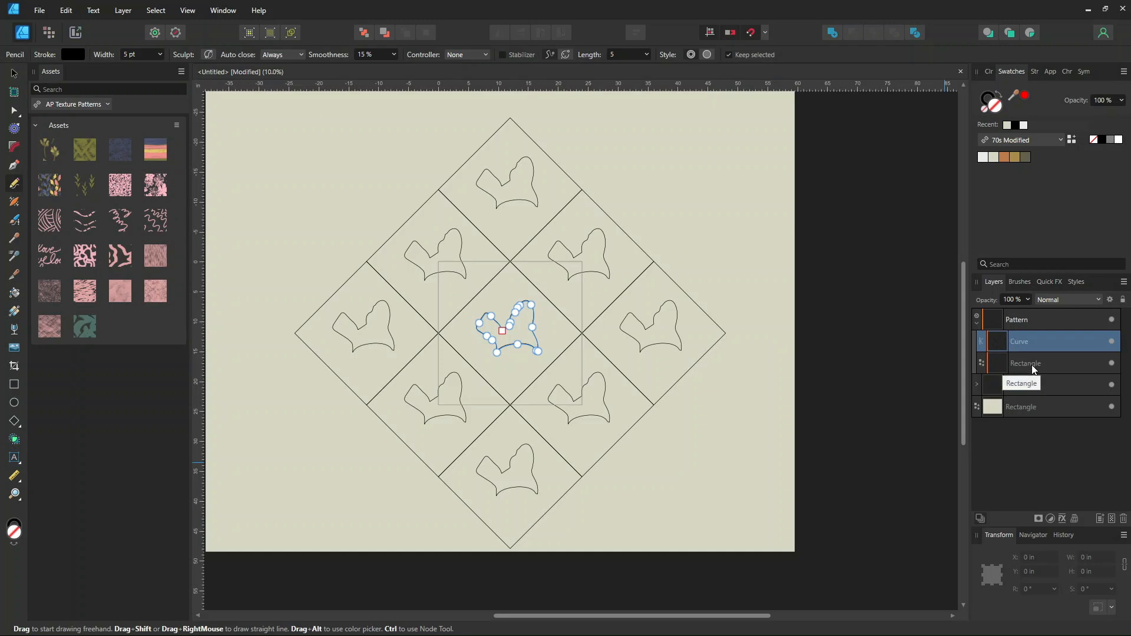
pyautogui.press('Delete')
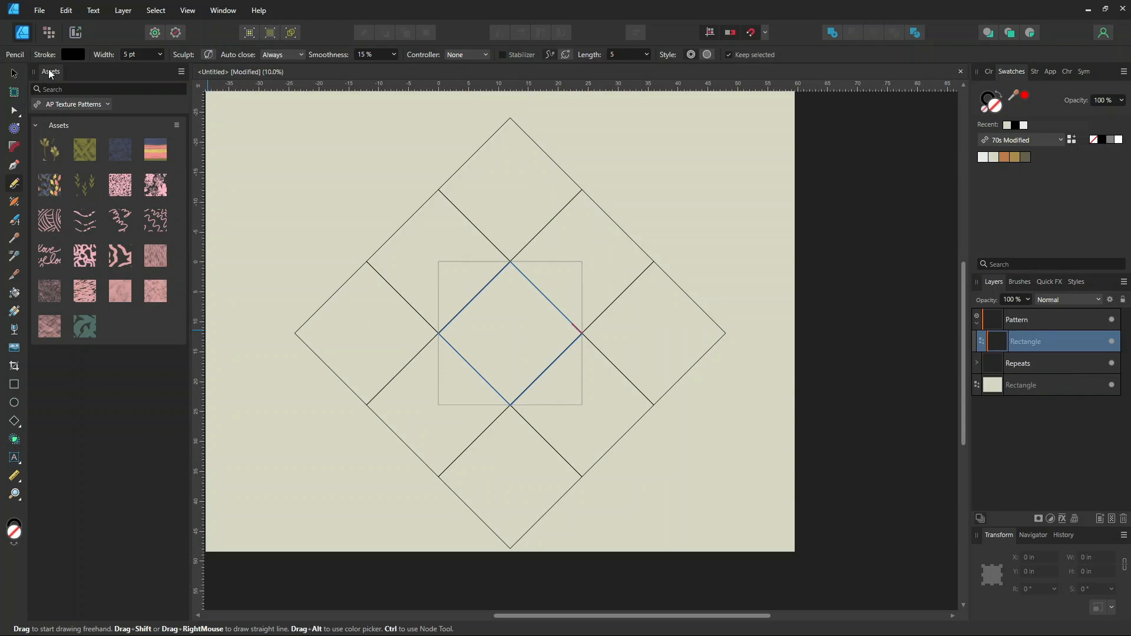
# Switch the assets to 1 Watercolor Assets and place the Background floral asset inside the Pattern symbol
pyautogui.click(59, 104)
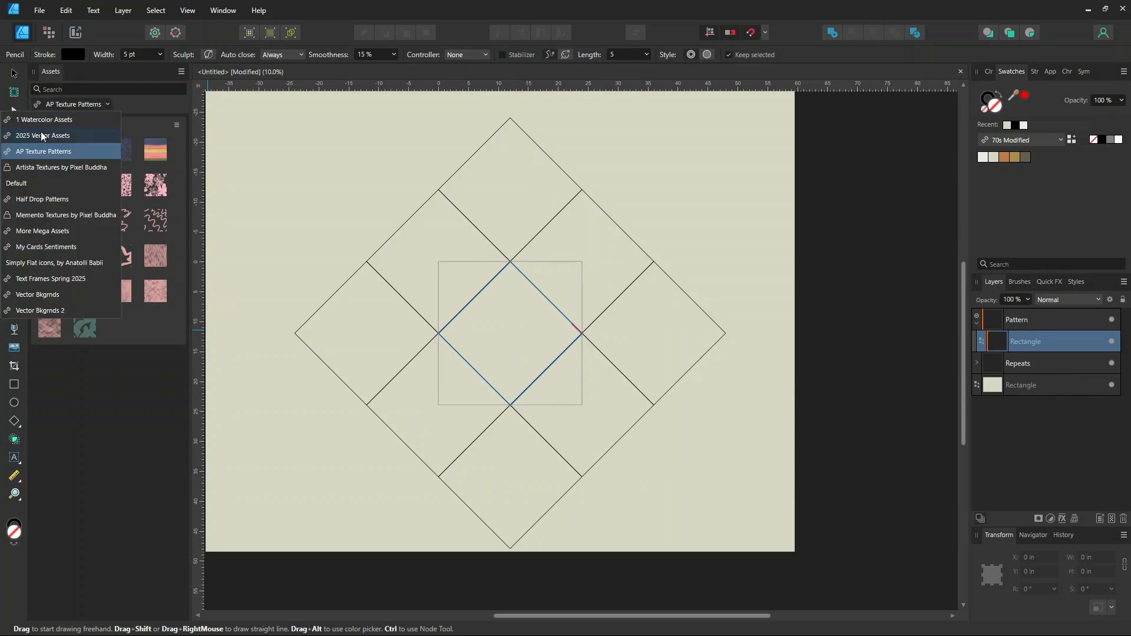
pyautogui.click(28, 117)
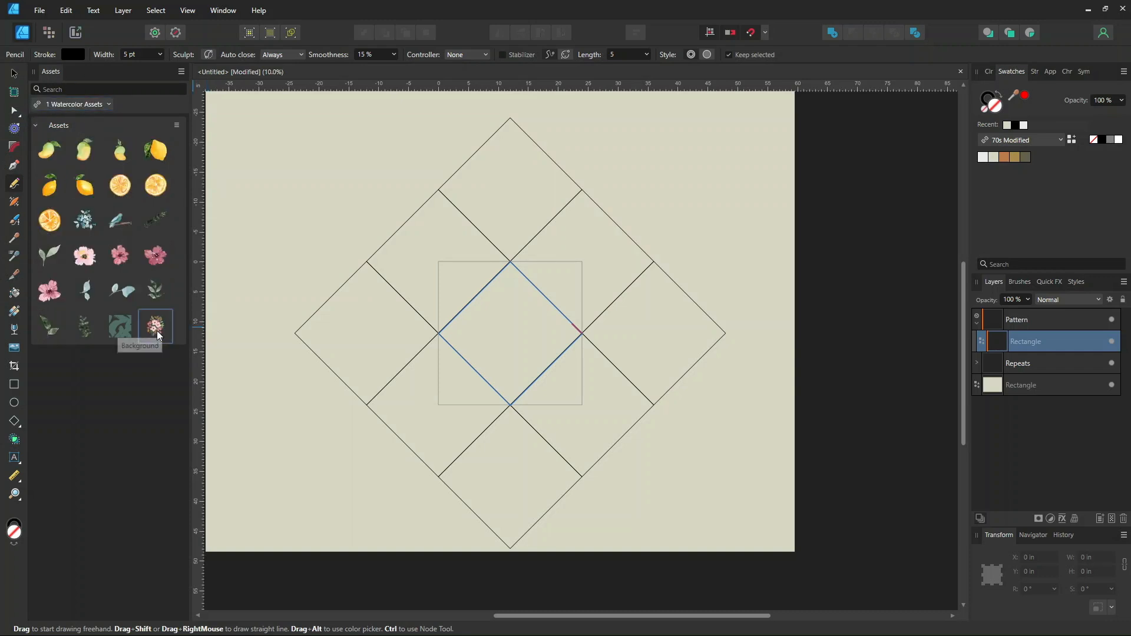
pyautogui.rightClick(157, 336)
pyautogui.click(161, 325)
pyautogui.moveTo(157, 325); pyautogui.dragTo(517, 346)
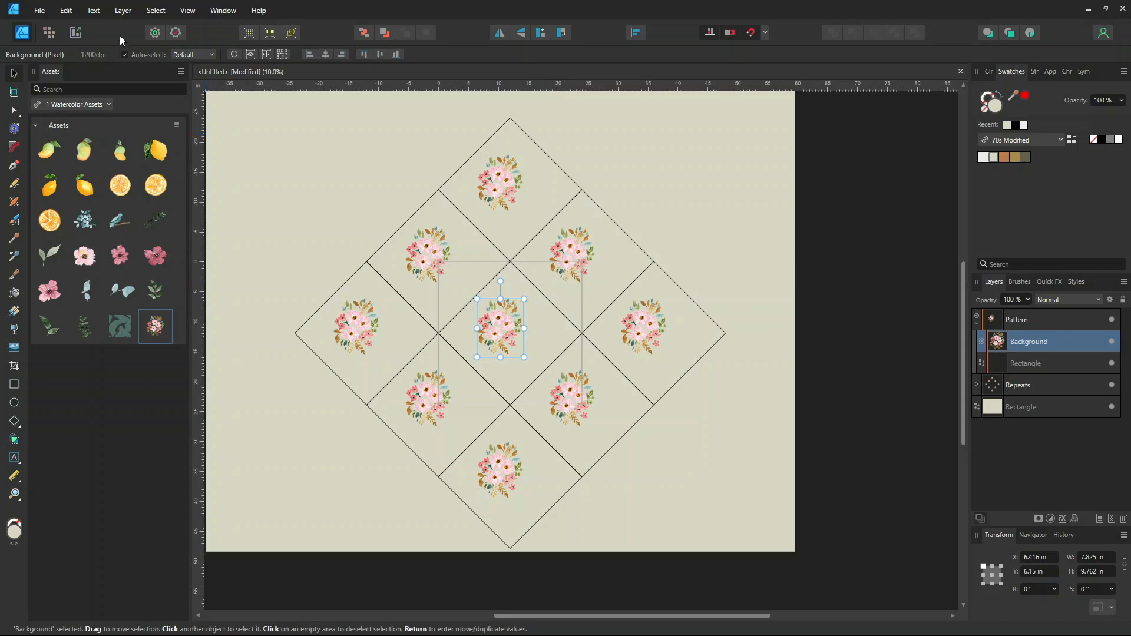
# Enlarge the floral image to about 18.1 x 22.6 in and reposition it over the tile
pyautogui.moveTo(524, 299); pyautogui.dragTo(581, 266)
pyautogui.moveTo(478, 357); pyautogui.dragTo(455, 385)
pyautogui.moveTo(507, 322); pyautogui.dragTo(504, 333)
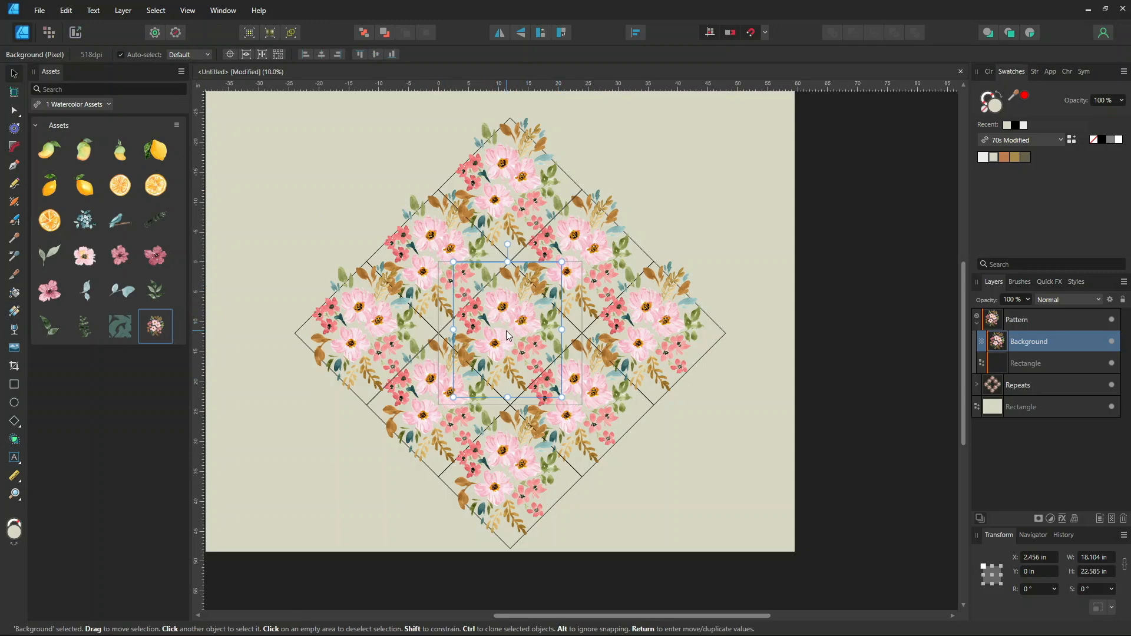
# Inspect the repeated floral pattern up close and across its seams
pyautogui.scroll(10, 508, 330)
pyautogui.scroll(3, 563, 331)
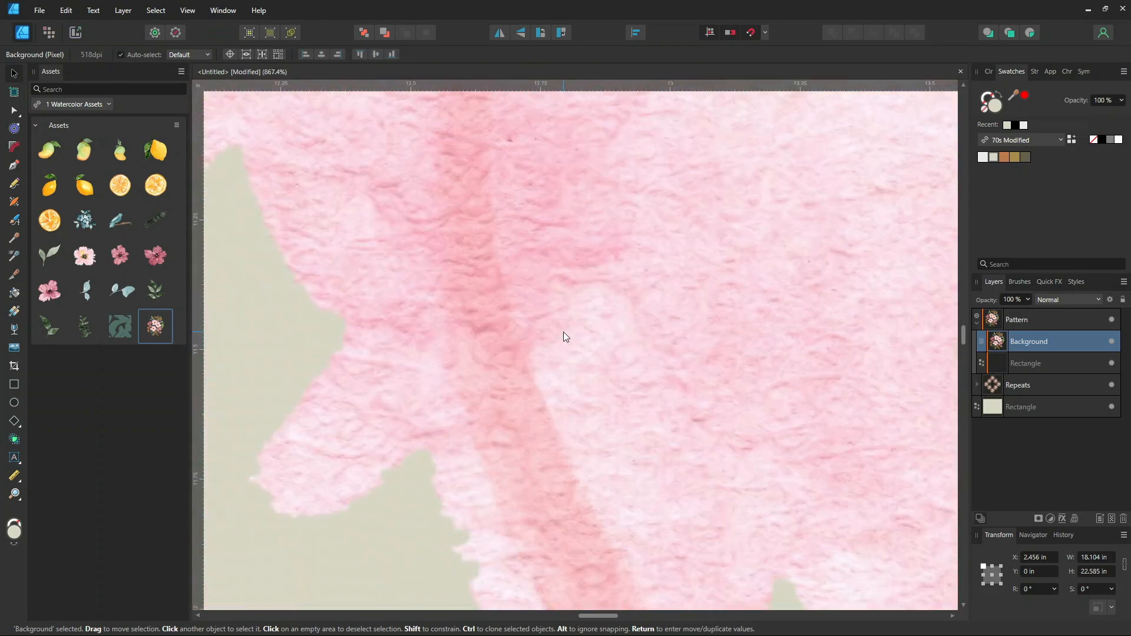
pyautogui.scroll(-4, 563, 331)
pyautogui.scroll(-4, 704, 200)
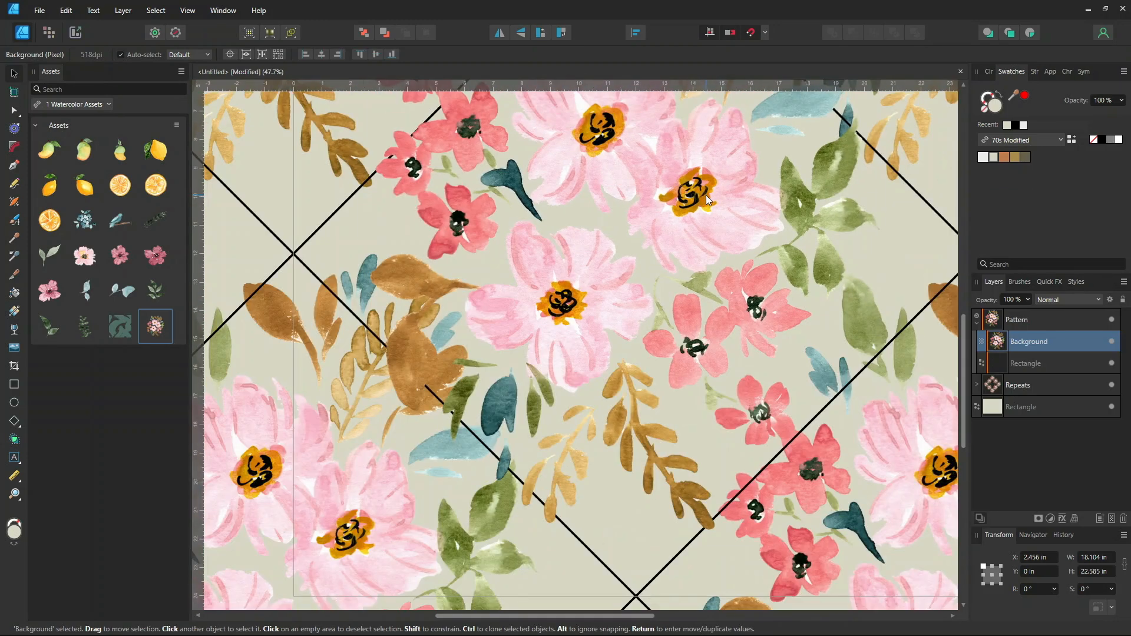
pyautogui.moveTo(965, 338); pyautogui.dragTo(965, 277)
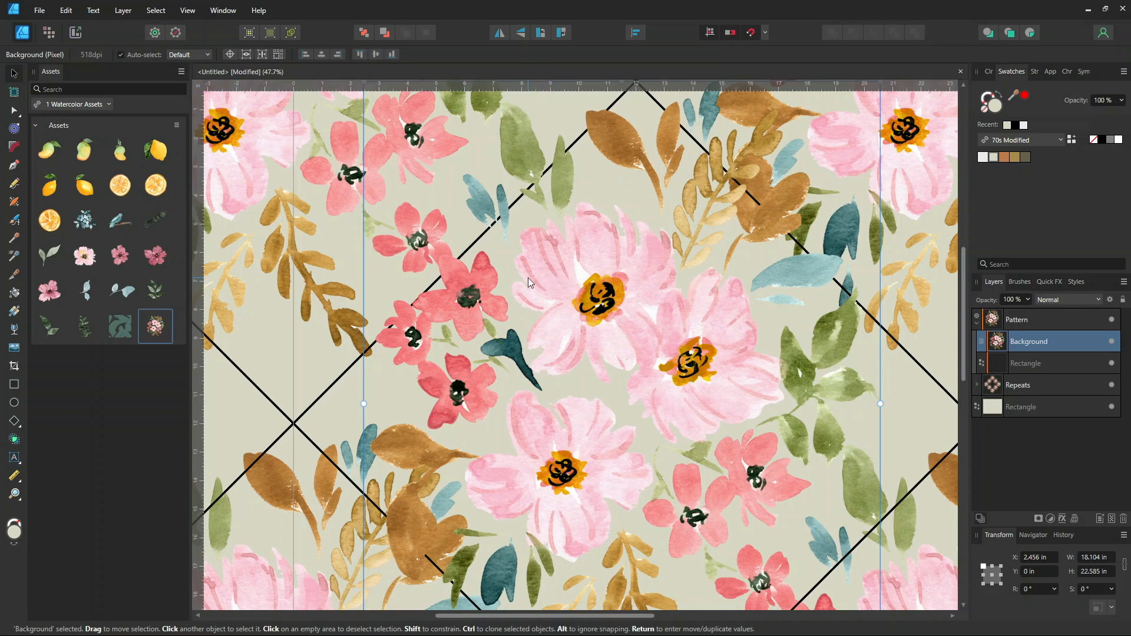
pyautogui.scroll(-4, 530, 272)
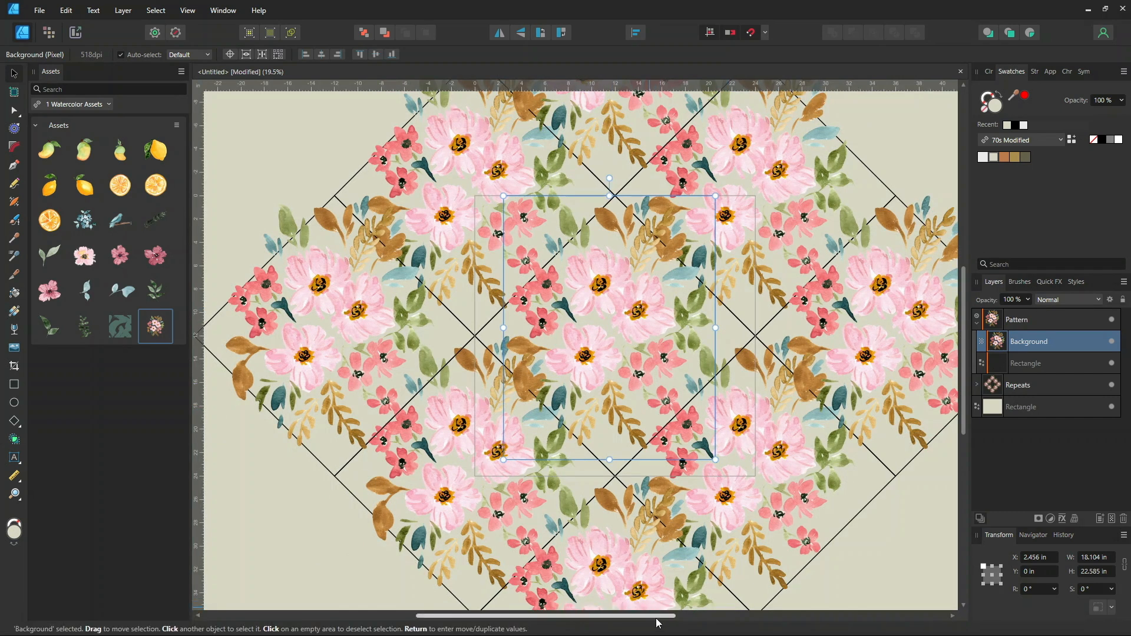
pyautogui.moveTo(662, 619); pyautogui.dragTo(721, 620)
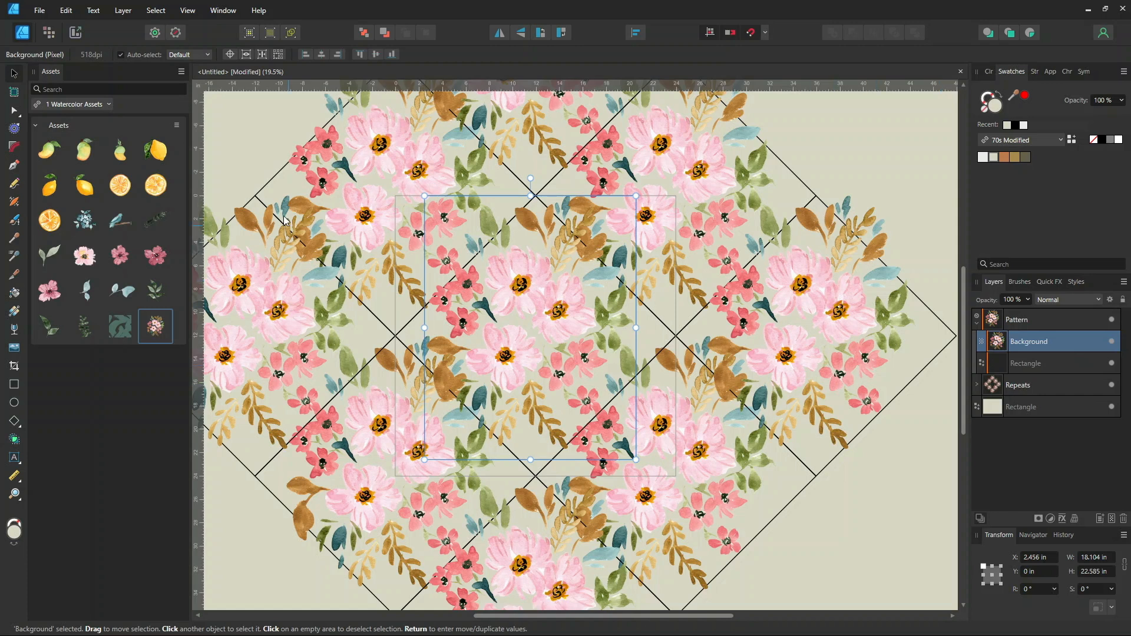
# Rotate the floral image inside the symbol to about -64°
pyautogui.click(1032, 364)
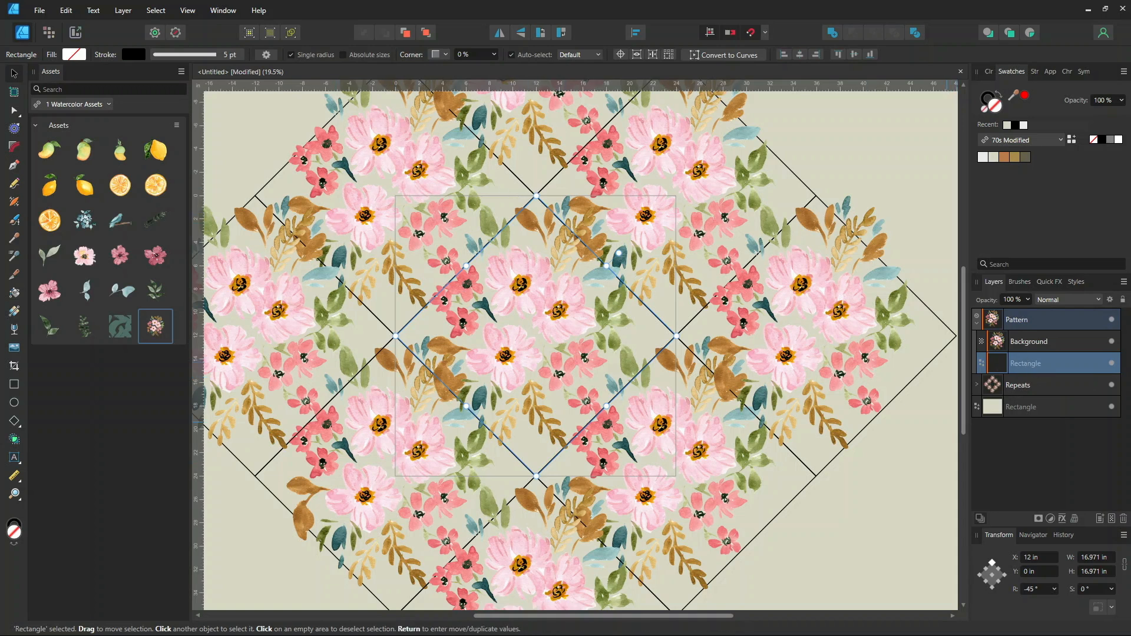
pyautogui.scroll(-2, 889, 379)
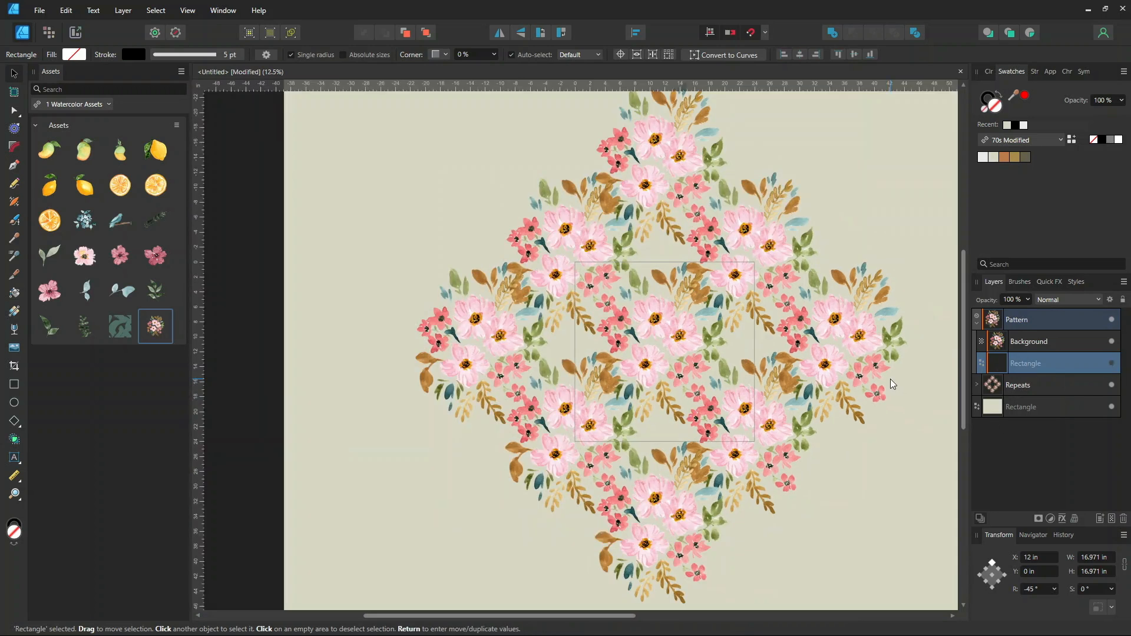
pyautogui.click(903, 513)
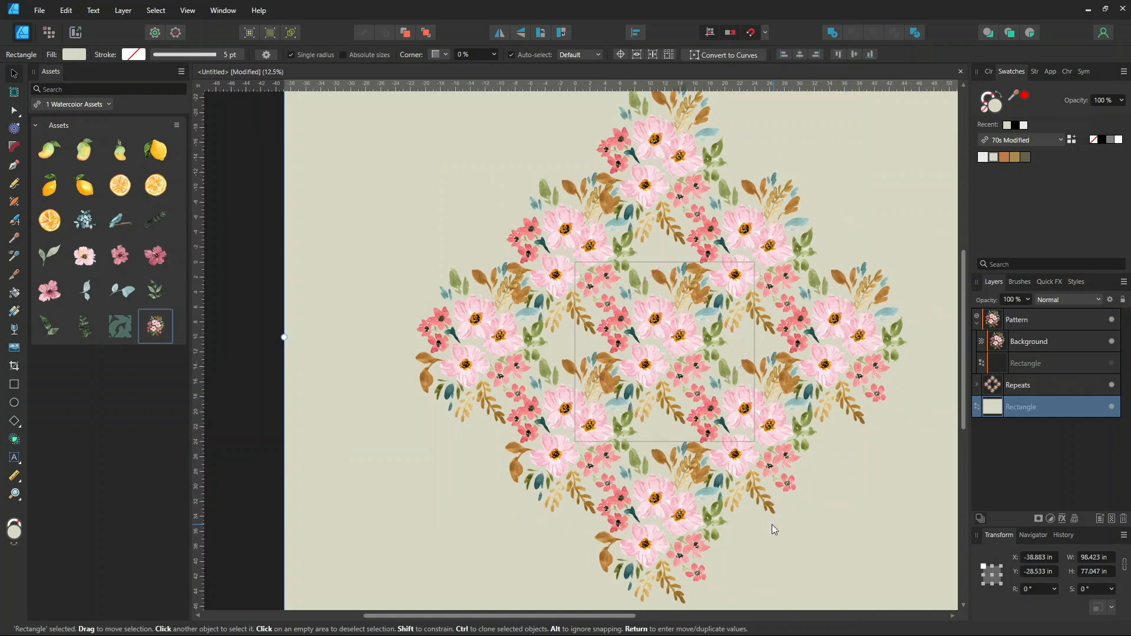
pyautogui.moveTo(626, 617); pyautogui.dragTo(716, 617)
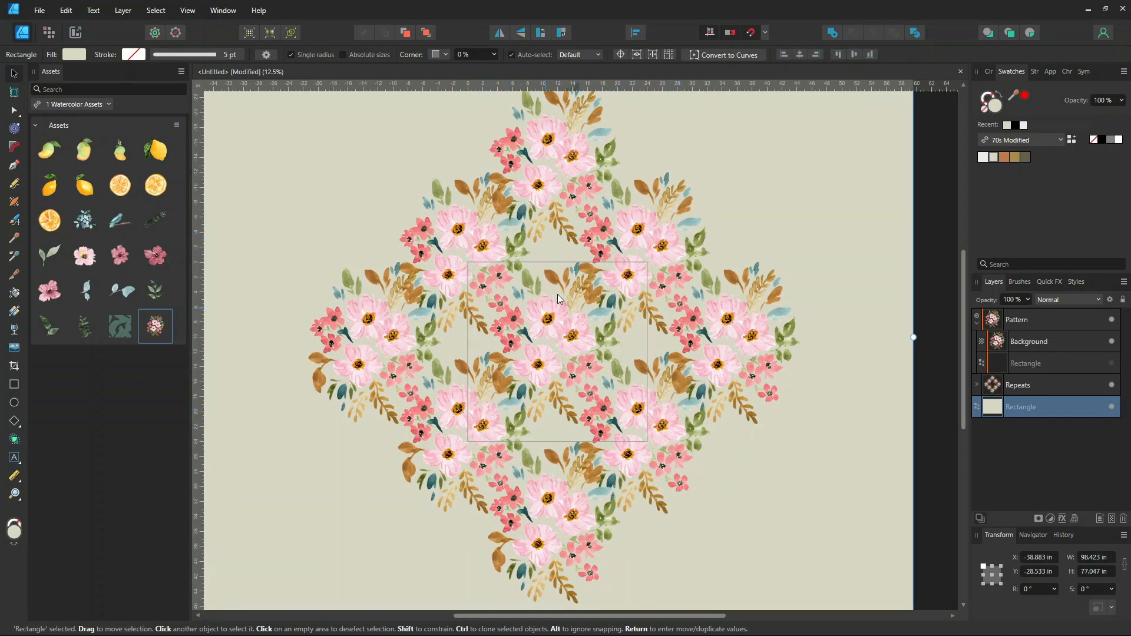
pyautogui.click(996, 340)
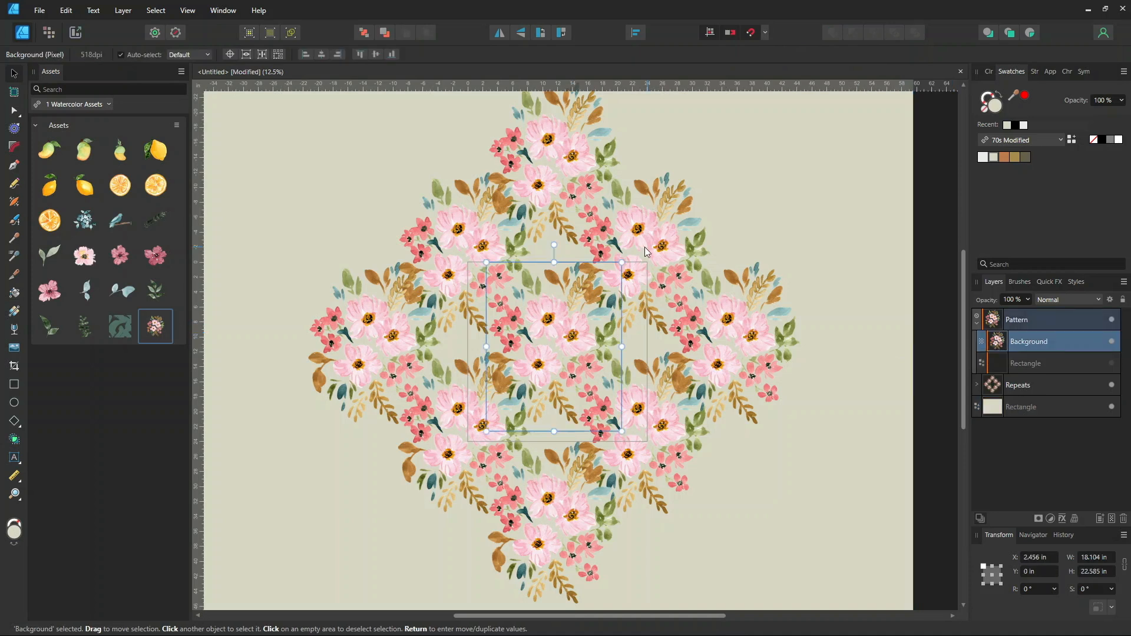
pyautogui.moveTo(554, 244); pyautogui.dragTo(626, 311)
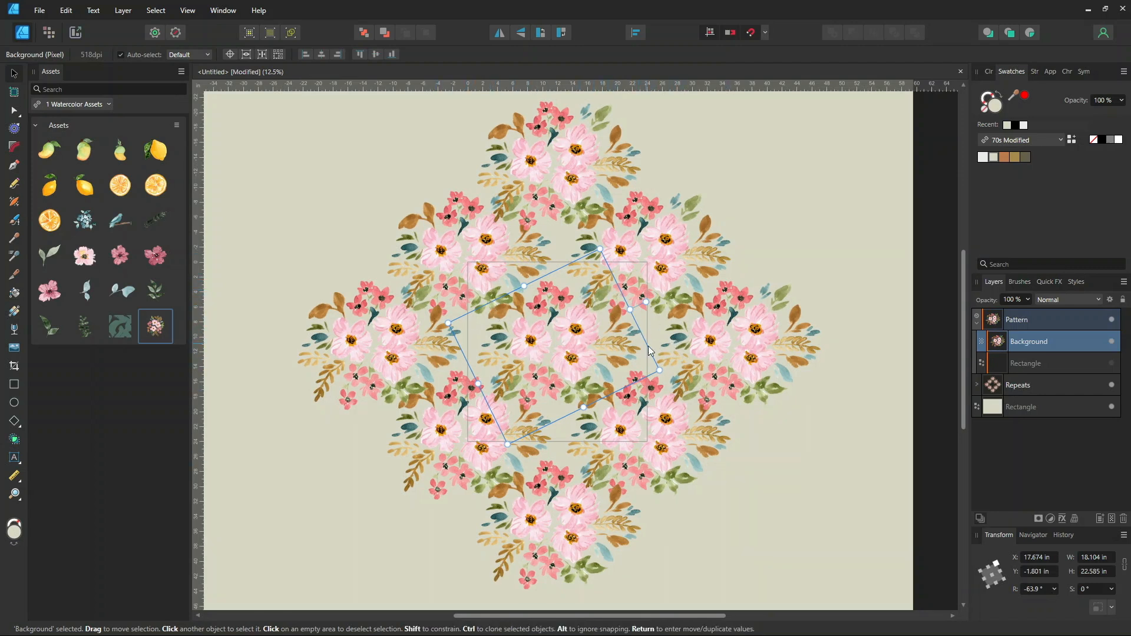
pyautogui.click(591, 363)
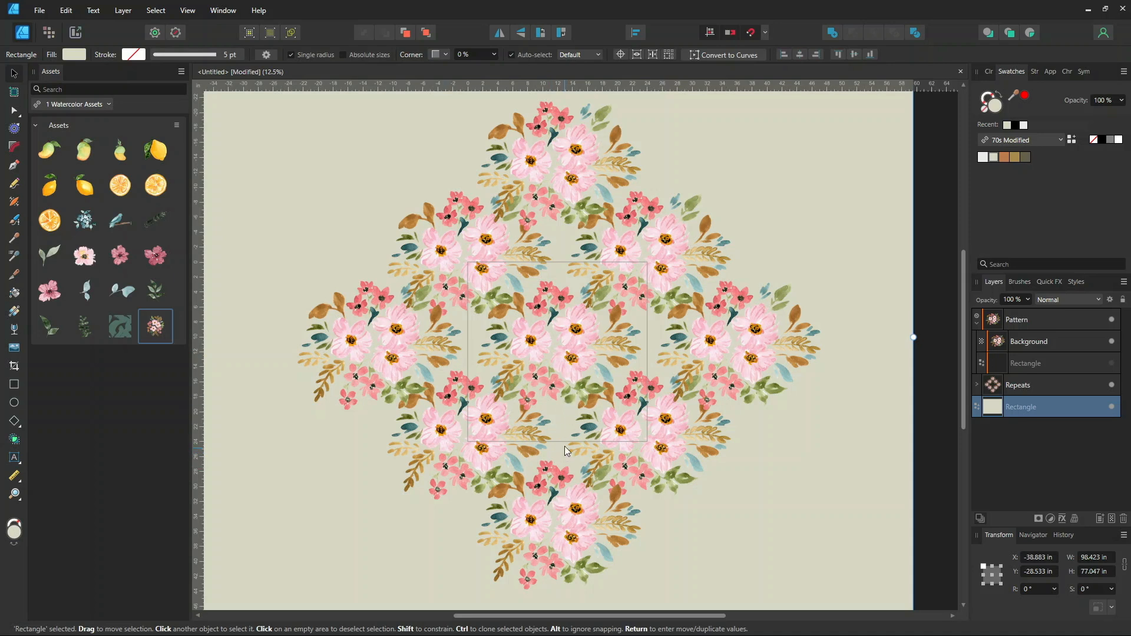
# Add a leaf sprig asset rotated about 141° and a pink flower asset into the tile's gaps
pyautogui.moveTo(120, 291); pyautogui.dragTo(558, 417)
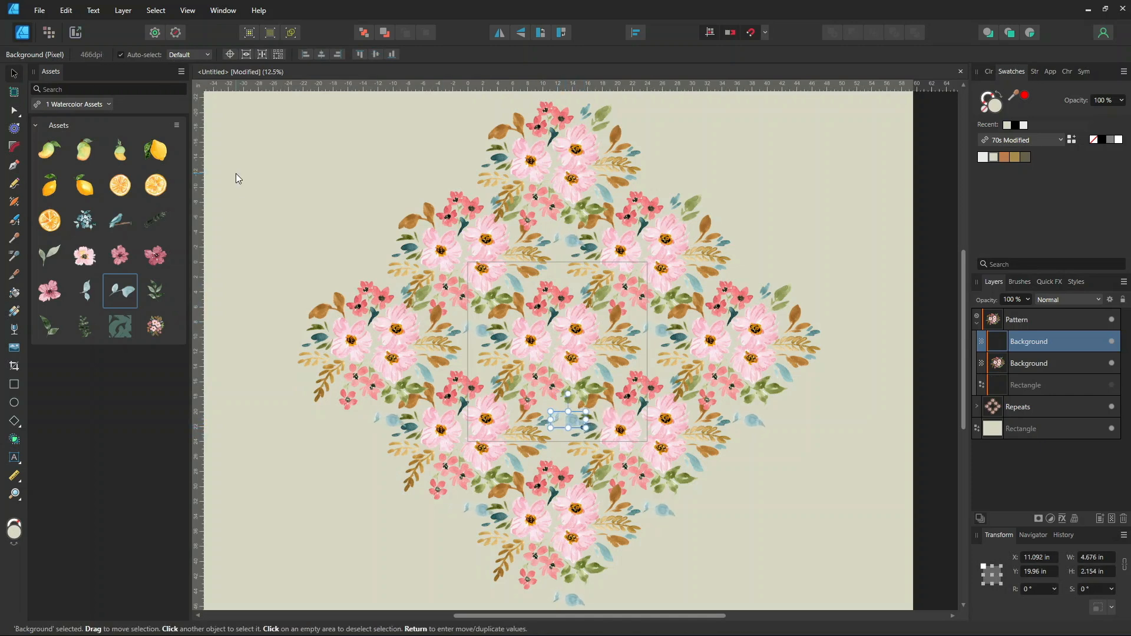
pyautogui.moveTo(567, 392); pyautogui.dragTo(553, 410)
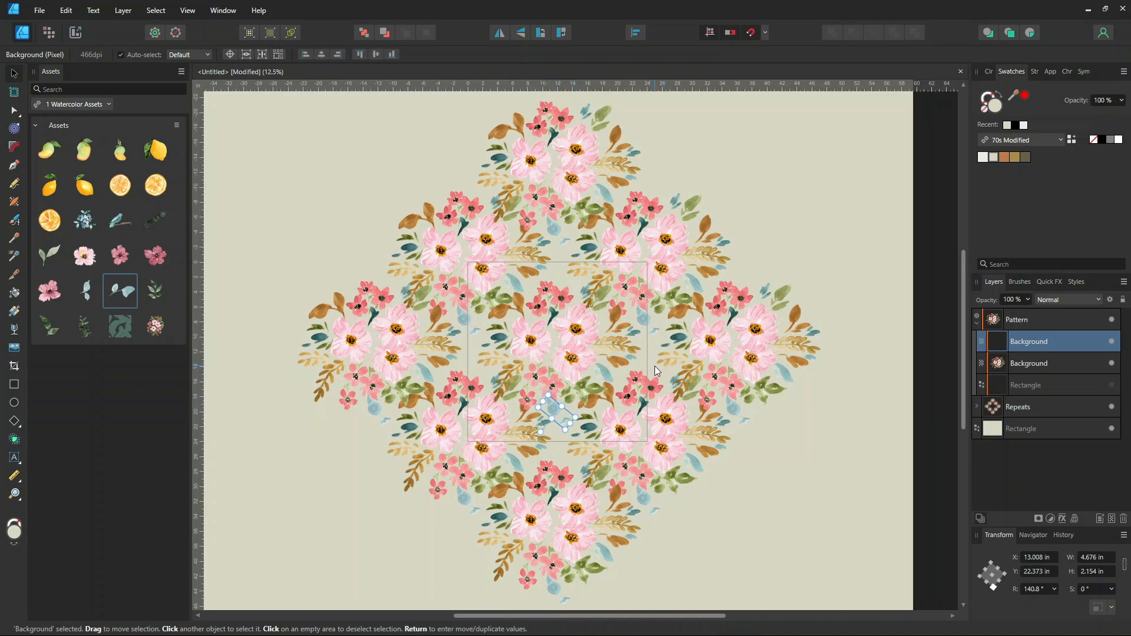
pyautogui.moveTo(92, 262); pyautogui.dragTo(583, 444)
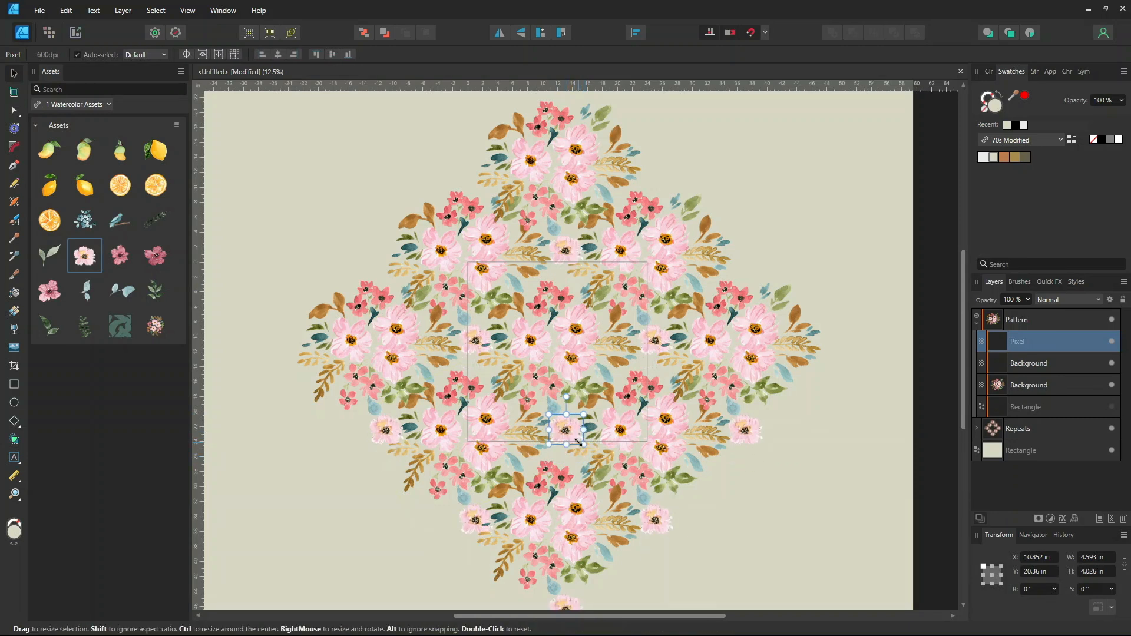
# Enlarge the pink flower asset to about 5.3 x 4.6 in, move it onto the tile's lower edge and rotate it about -25.5°
pyautogui.hotkey('ctrl', '+')
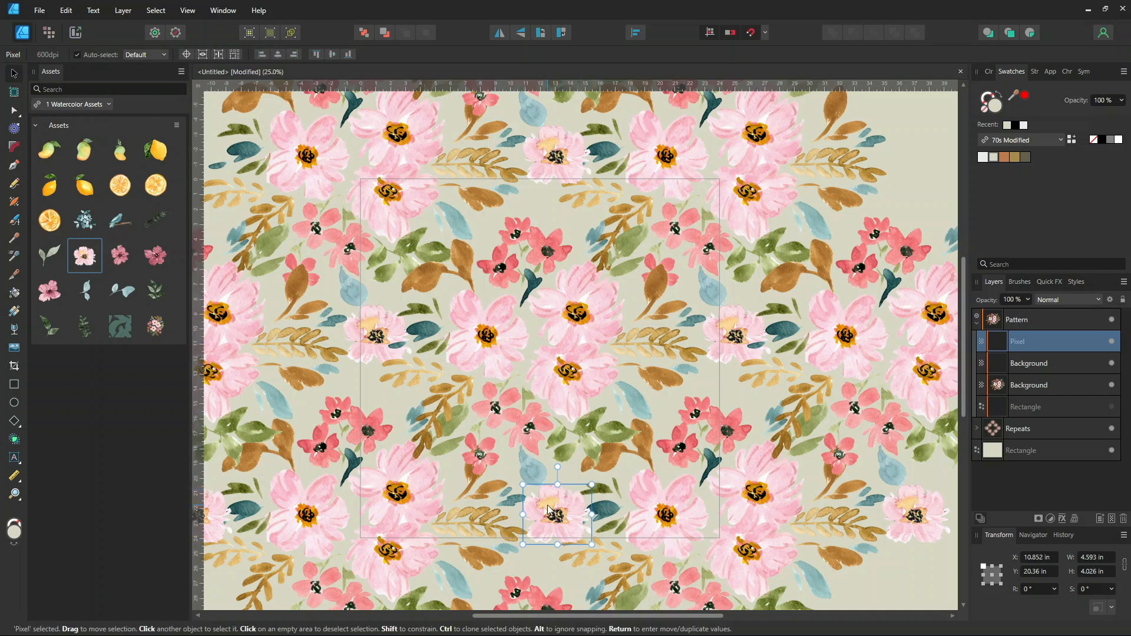
pyautogui.moveTo(592, 484); pyautogui.dragTo(602, 474)
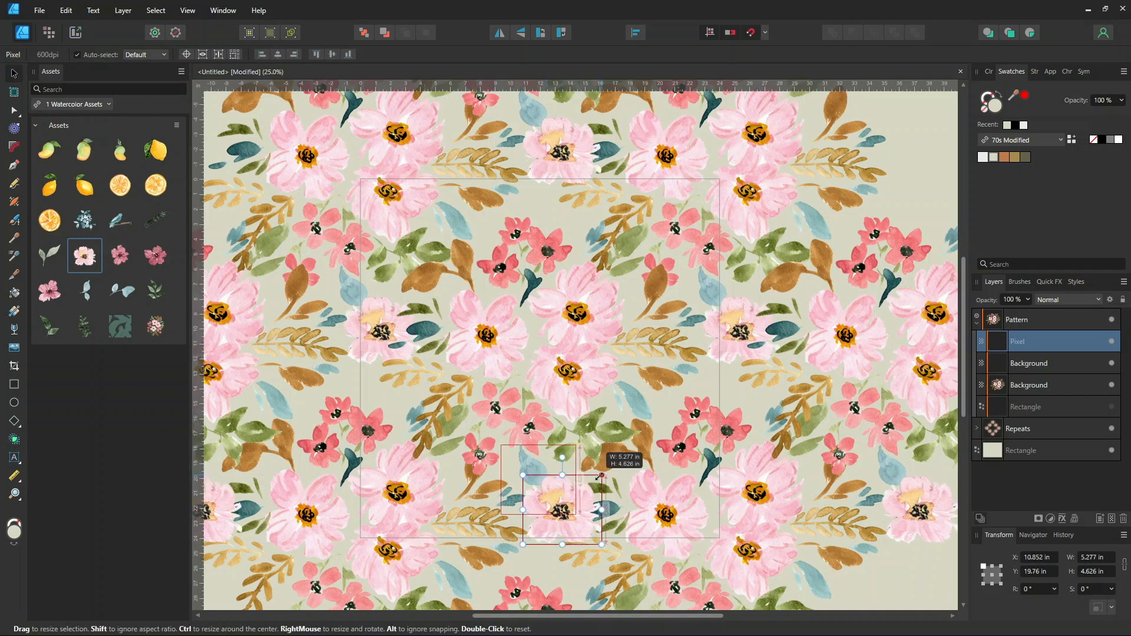
pyautogui.moveTo(567, 521); pyautogui.dragTo(550, 544)
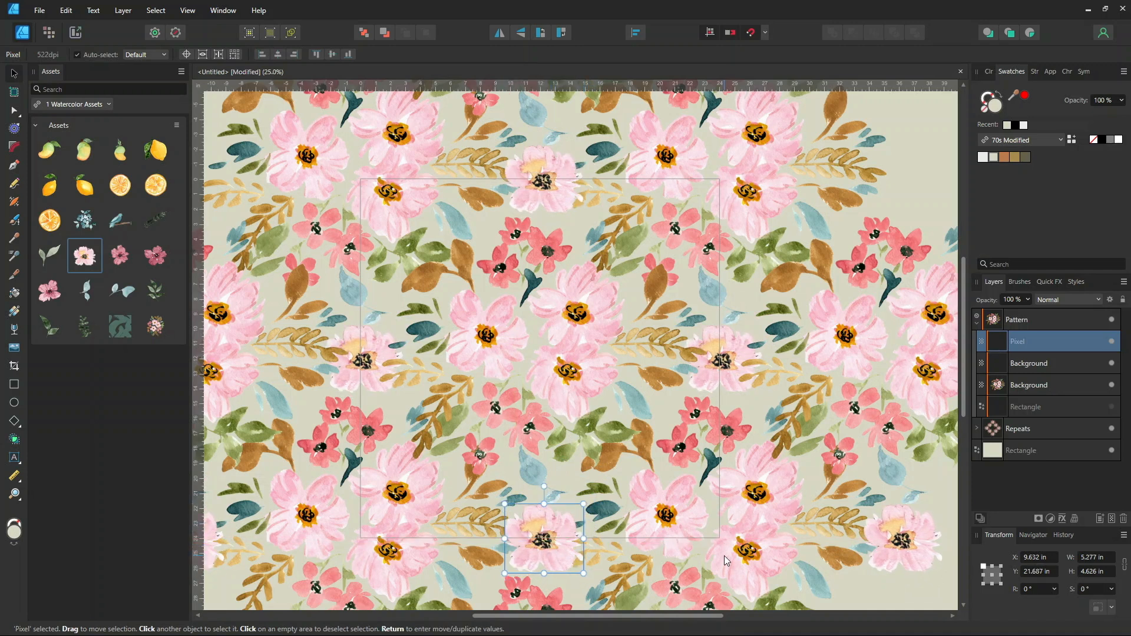
pyautogui.moveTo(543, 487); pyautogui.dragTo(579, 499)
pyautogui.scroll(-3, 934, 220)
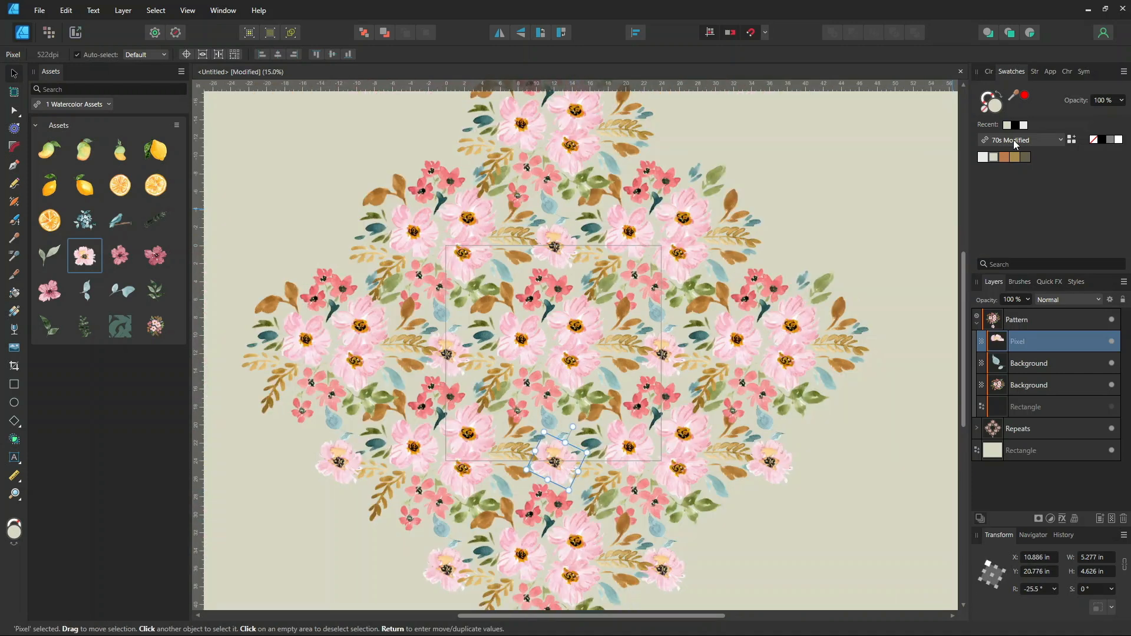
# Load the img20250731_12172040.jpg swatch palette and select the background rectangle
pyautogui.click(1013, 140)
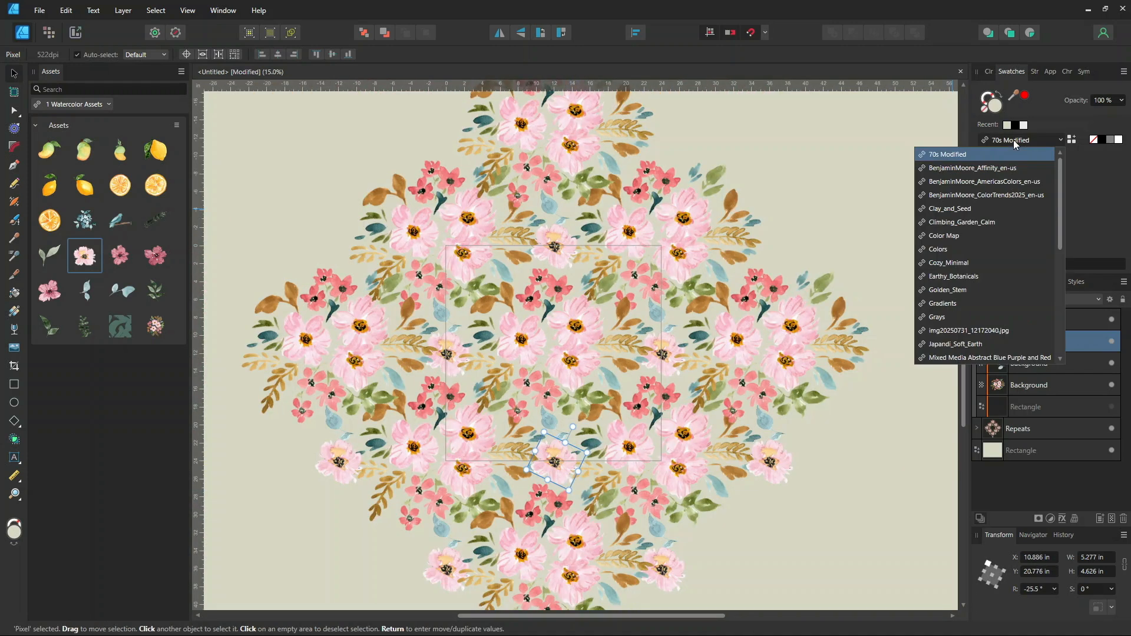
pyautogui.click(936, 331)
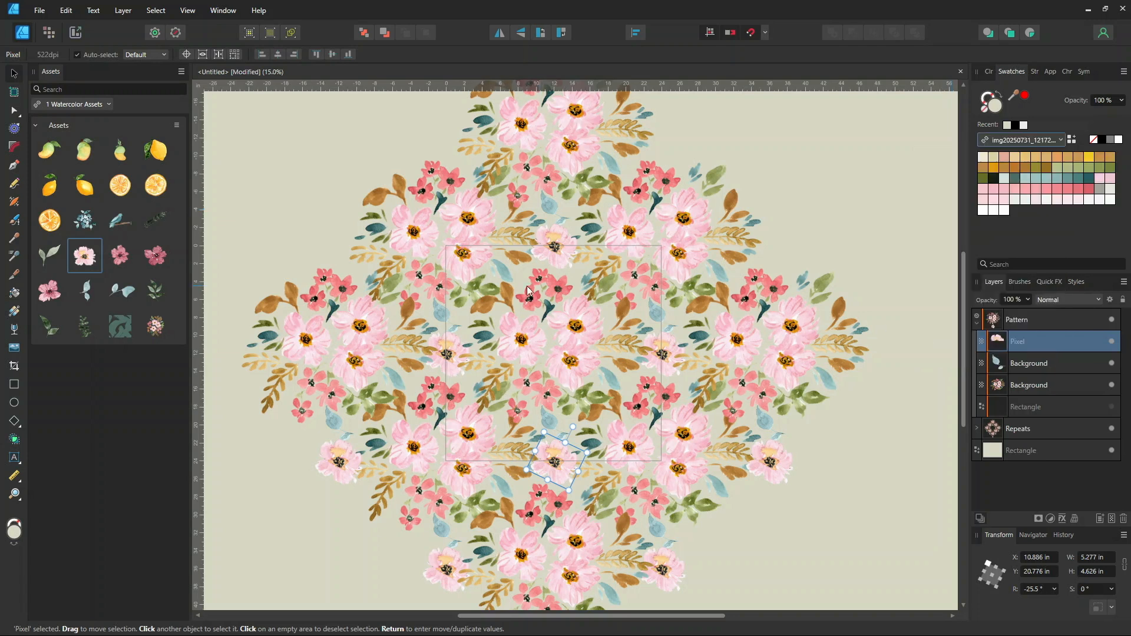
pyautogui.click(993, 453)
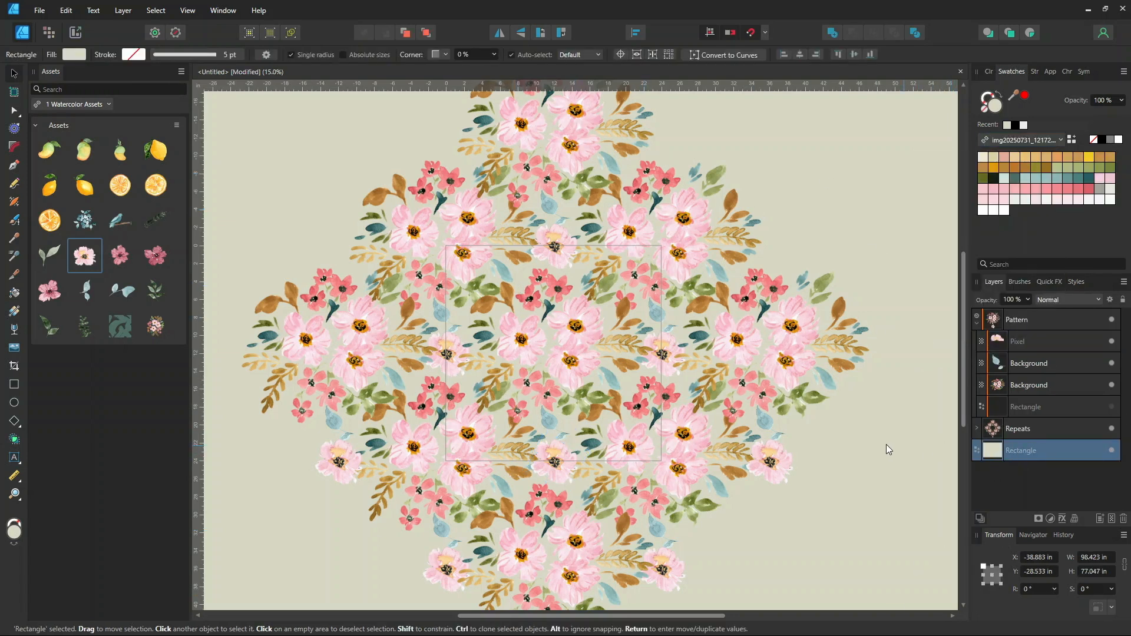
# Try several swatches from the new palette as the background rectangle's fill
pyautogui.scroll(-1, 425, 263)
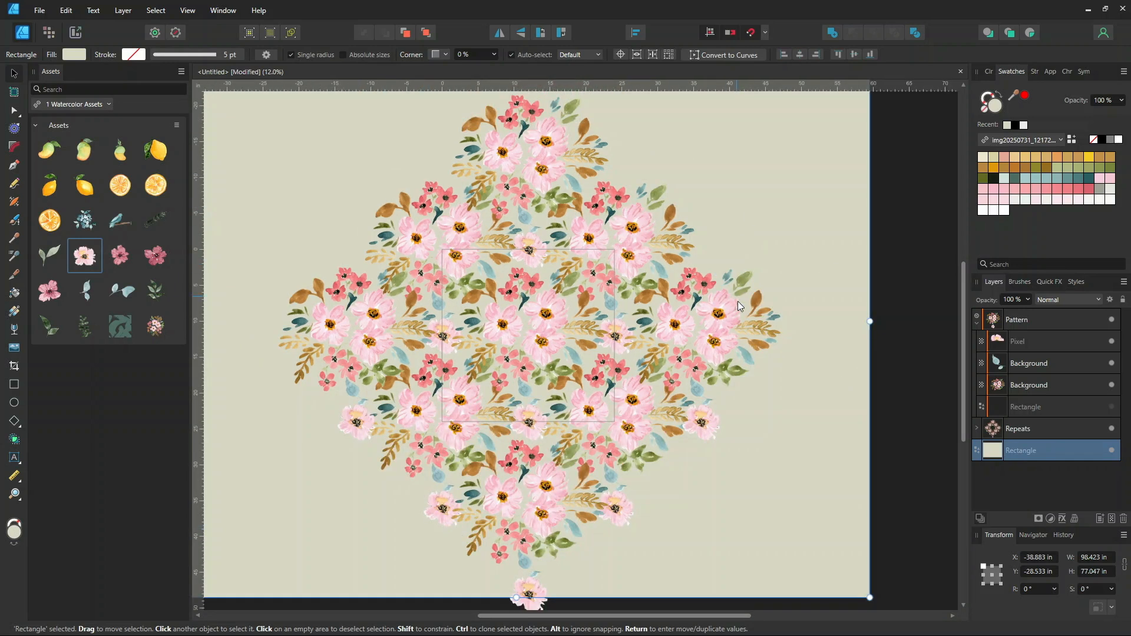
pyautogui.moveTo(743, 616); pyautogui.dragTo(692, 615)
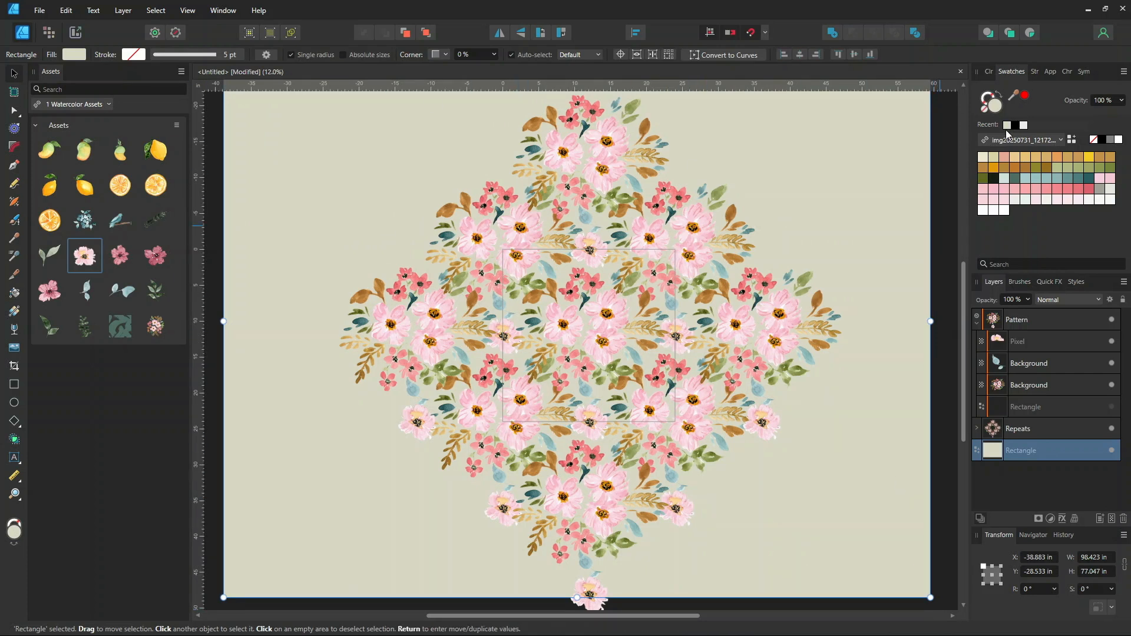
pyautogui.click(994, 159)
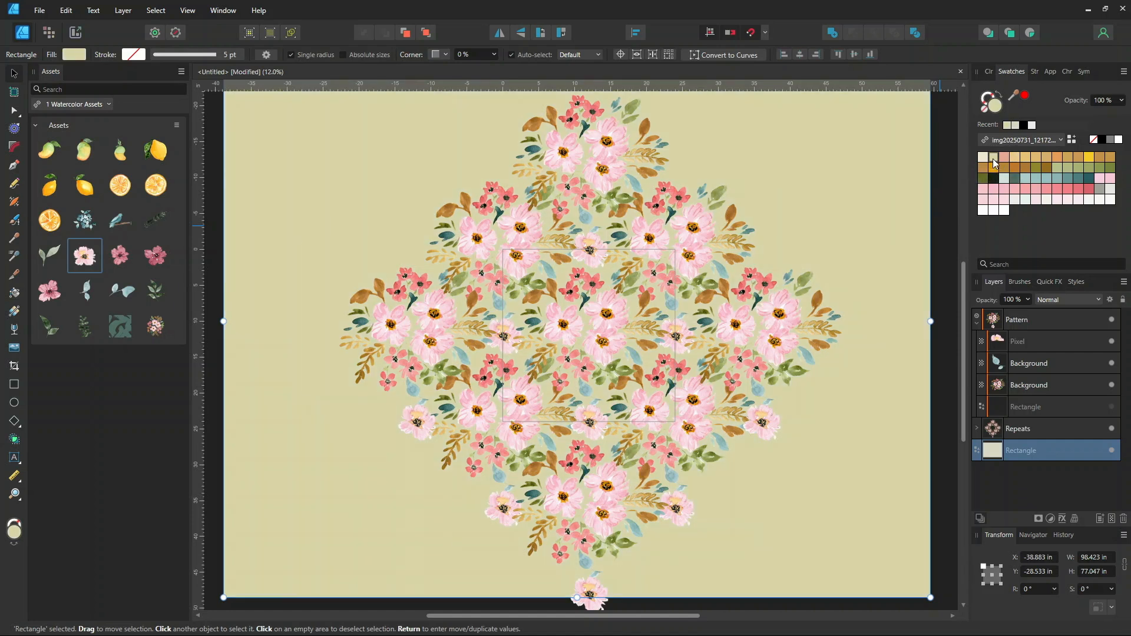
pyautogui.scroll(-1, 757, 302)
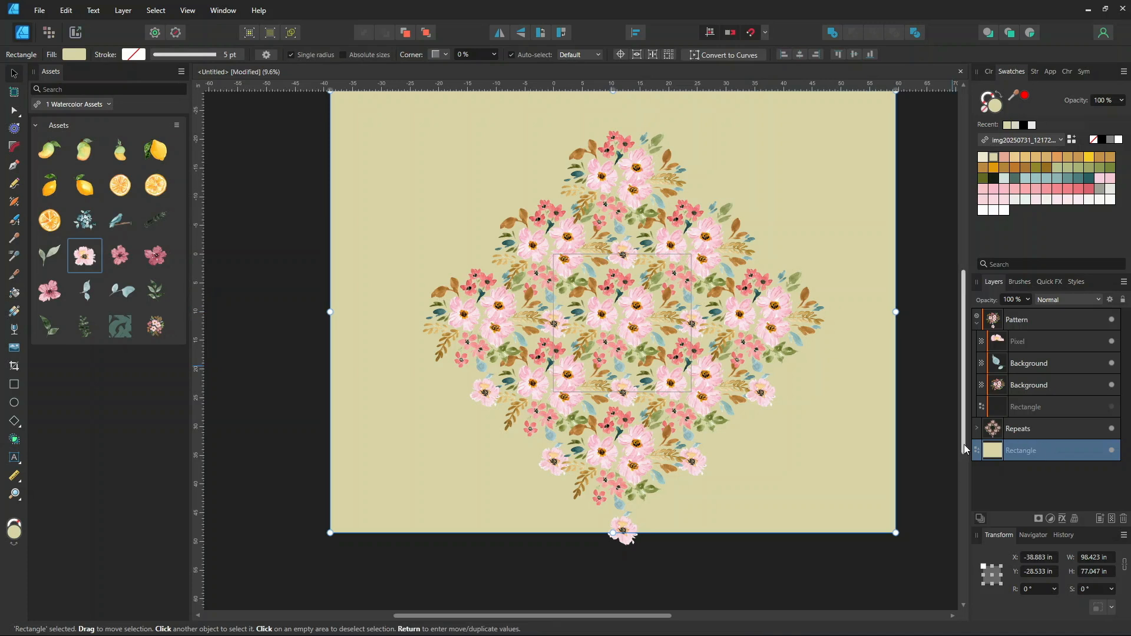
pyautogui.scroll(2, 958, 424)
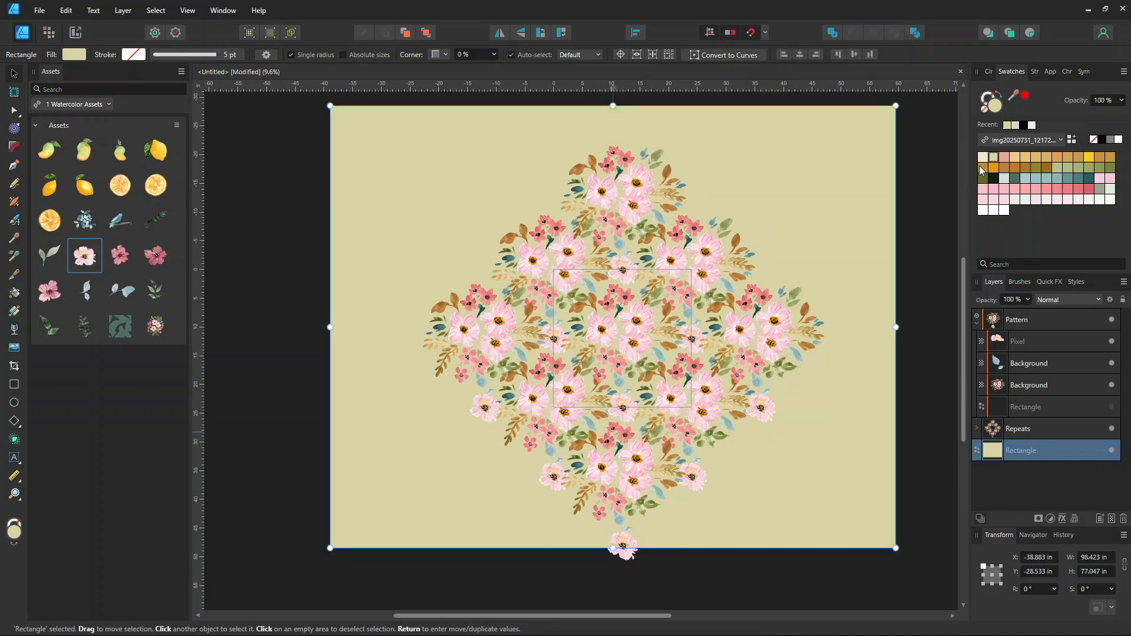
pyautogui.click(1036, 158)
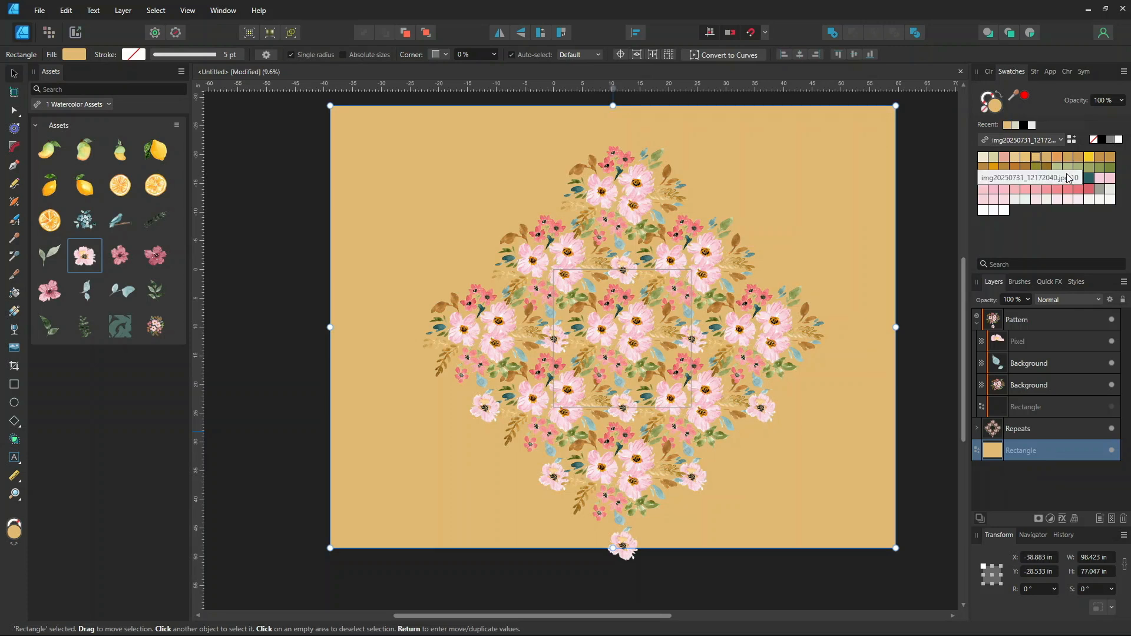
pyautogui.click(1058, 167)
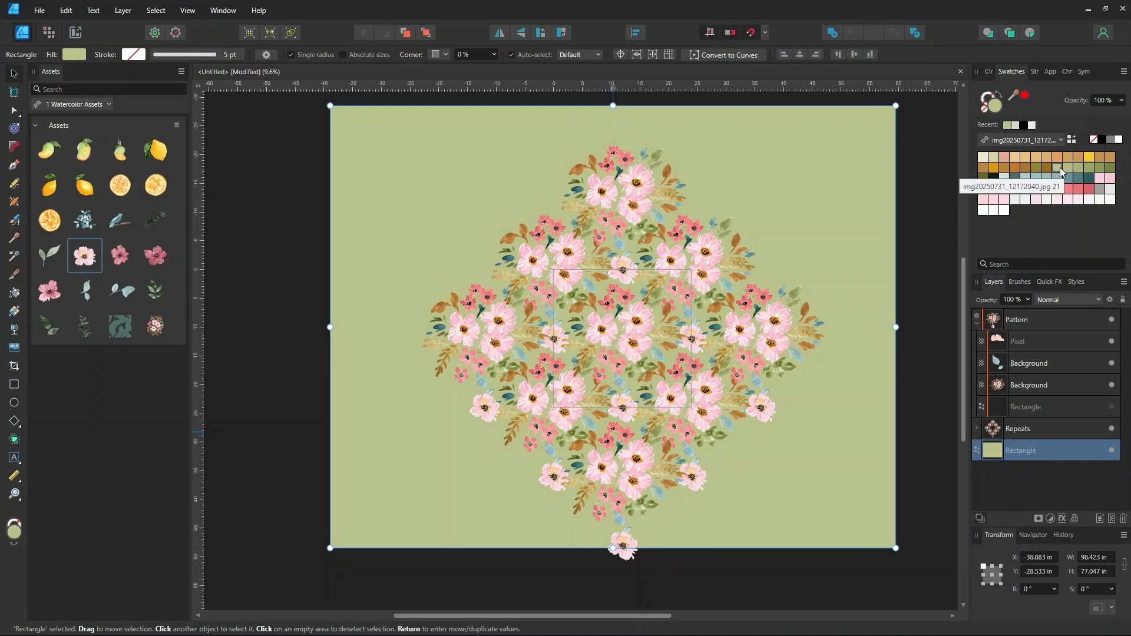
pyautogui.click(1036, 168)
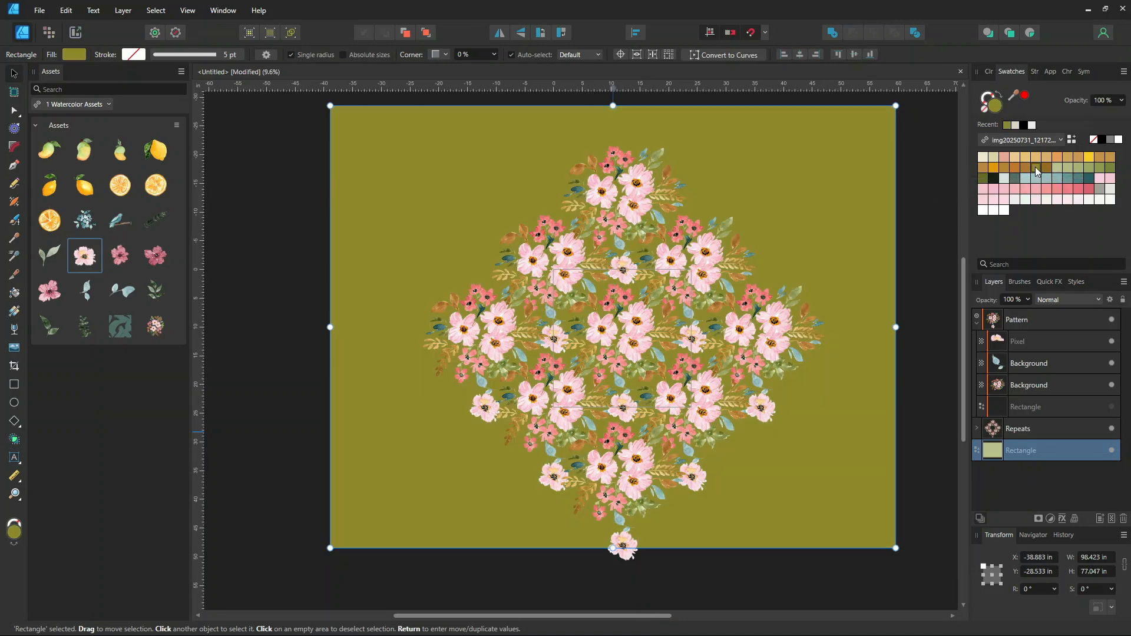
pyautogui.click(1088, 179)
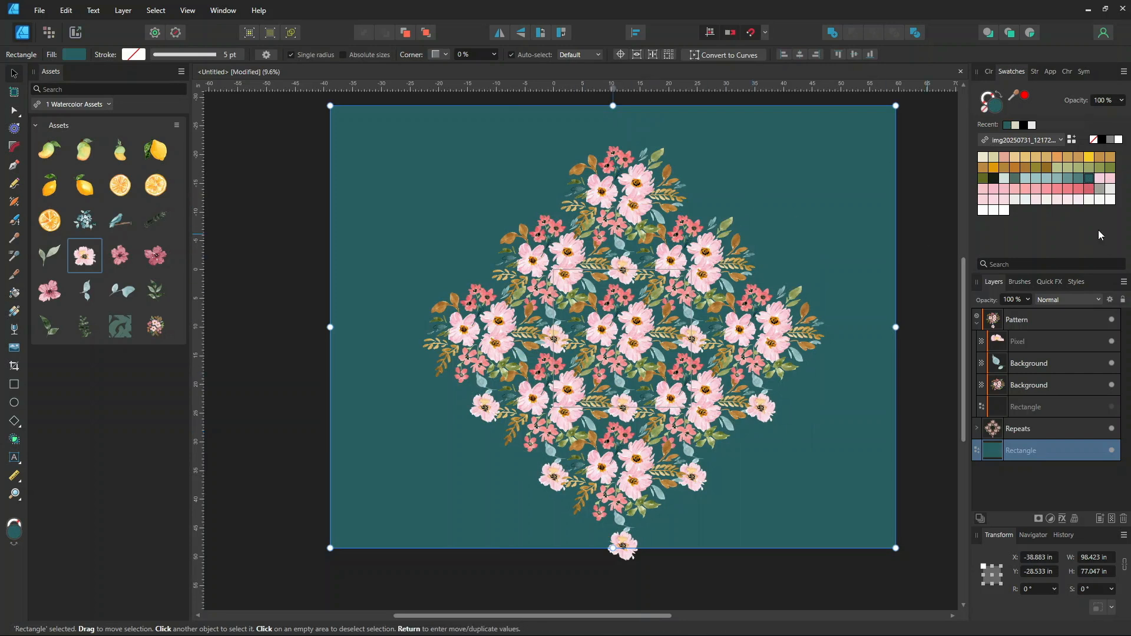
# Fill the background rectangle with the palette's muted teal swatch
pyautogui.click(1070, 179)
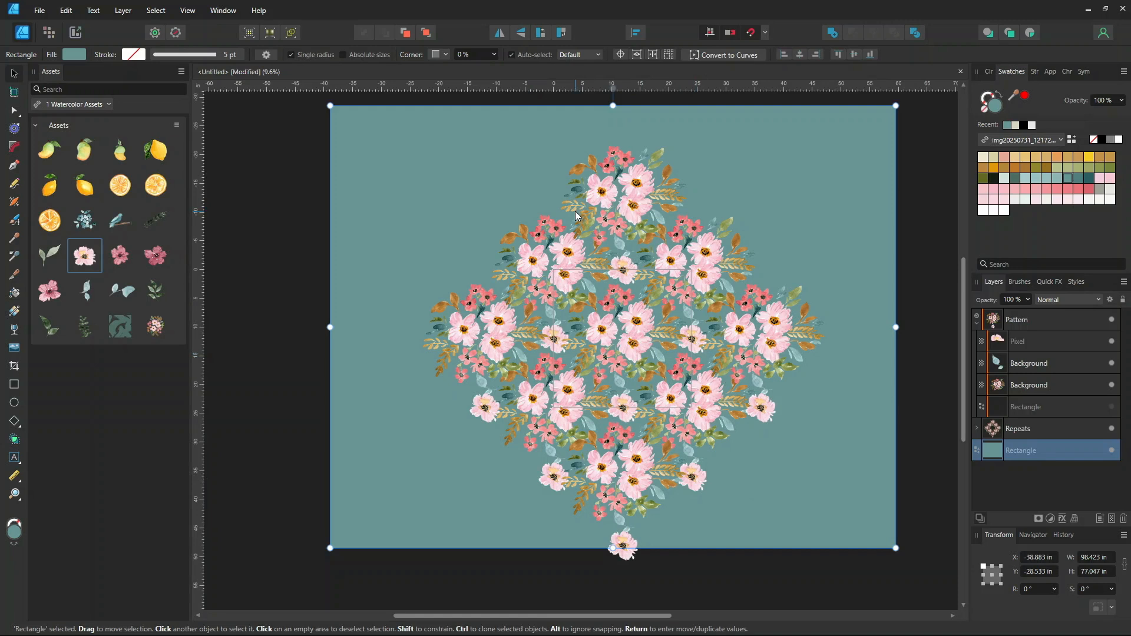
pyautogui.scroll(1, 659, 320)
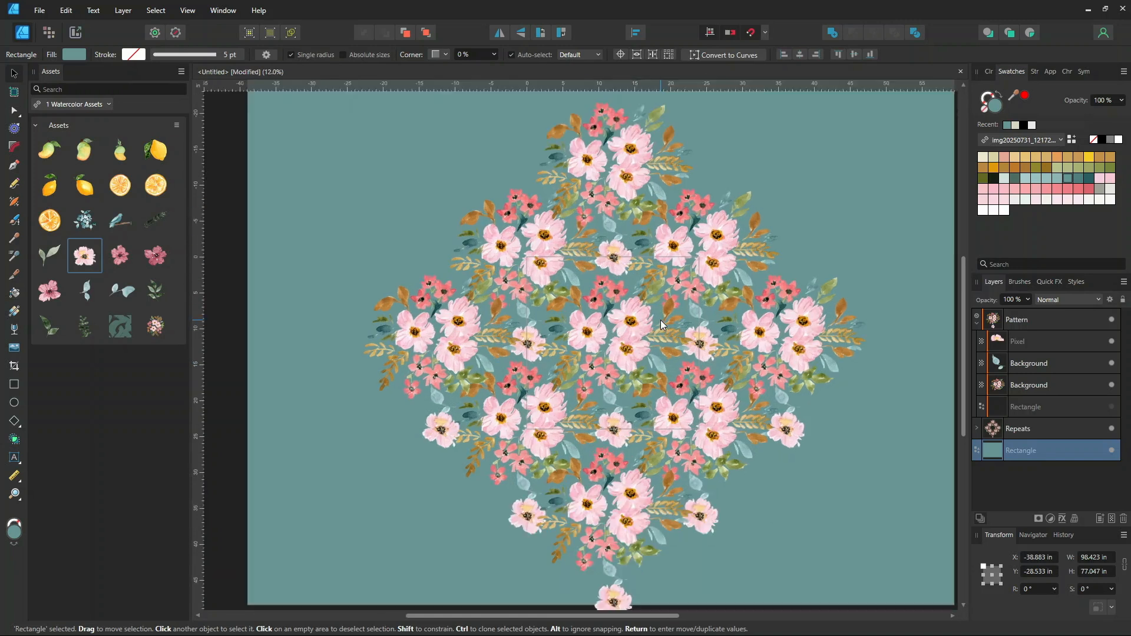
pyautogui.scroll(-1, 829, 361)
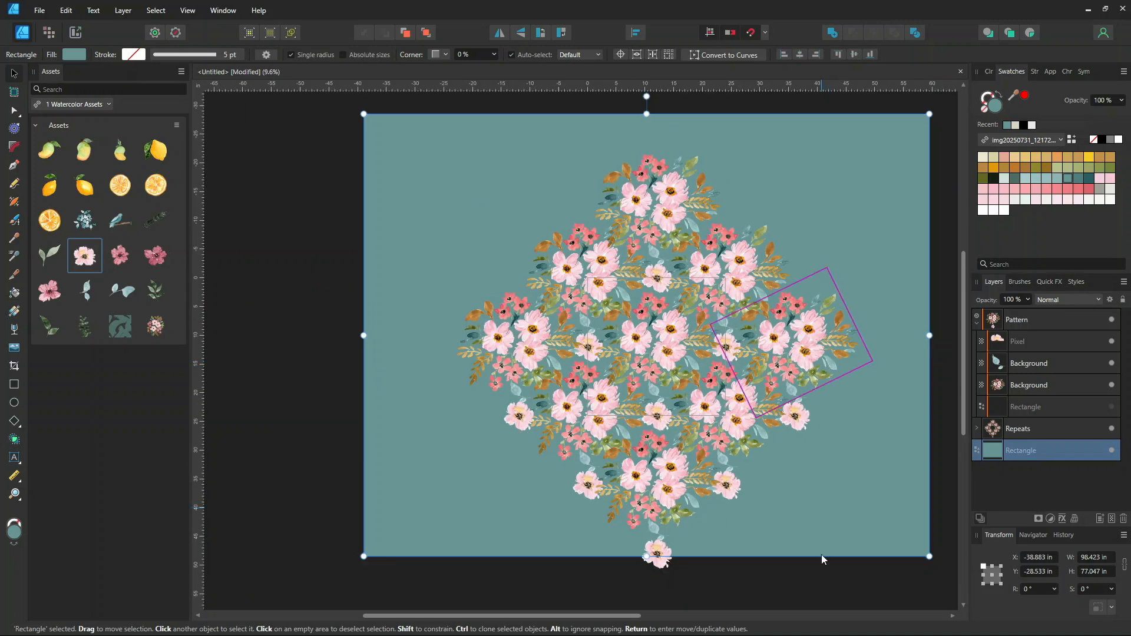
pyautogui.moveTo(628, 623); pyautogui.dragTo(693, 628)
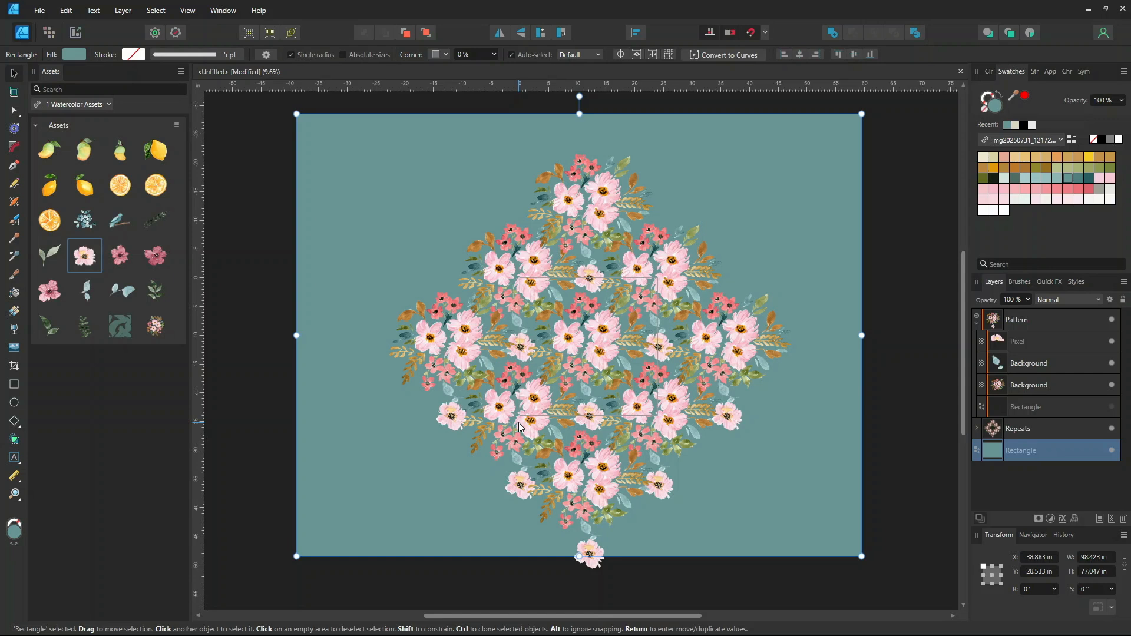
# Switch to the Export Persona and set the background slice's export format to JPEG (Best quality)
pyautogui.click(78, 34)
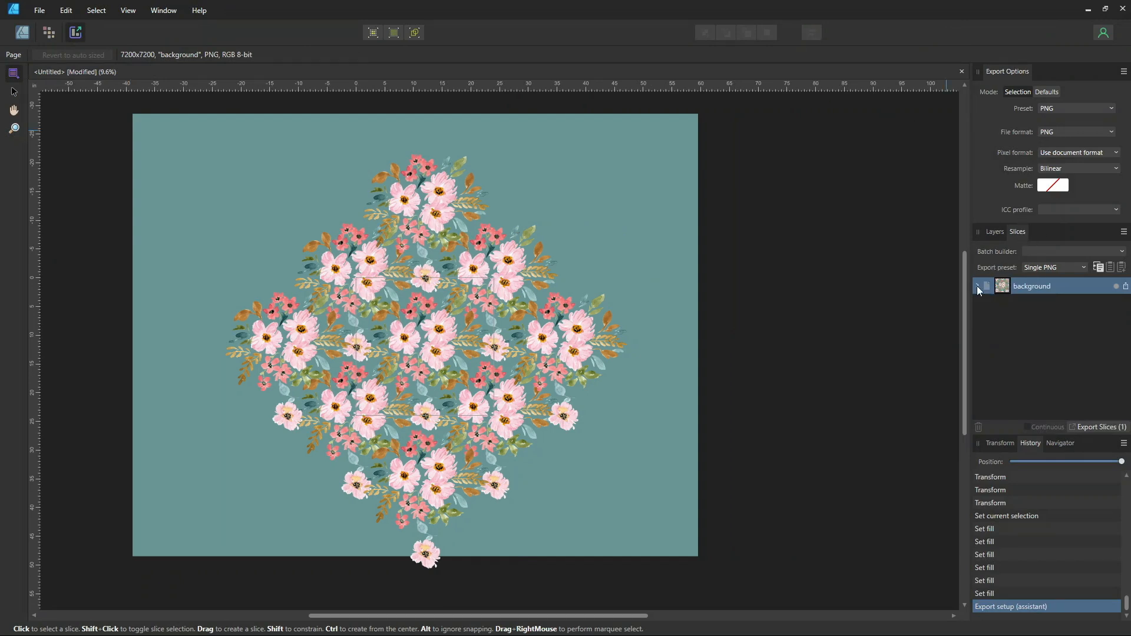
pyautogui.click(977, 287)
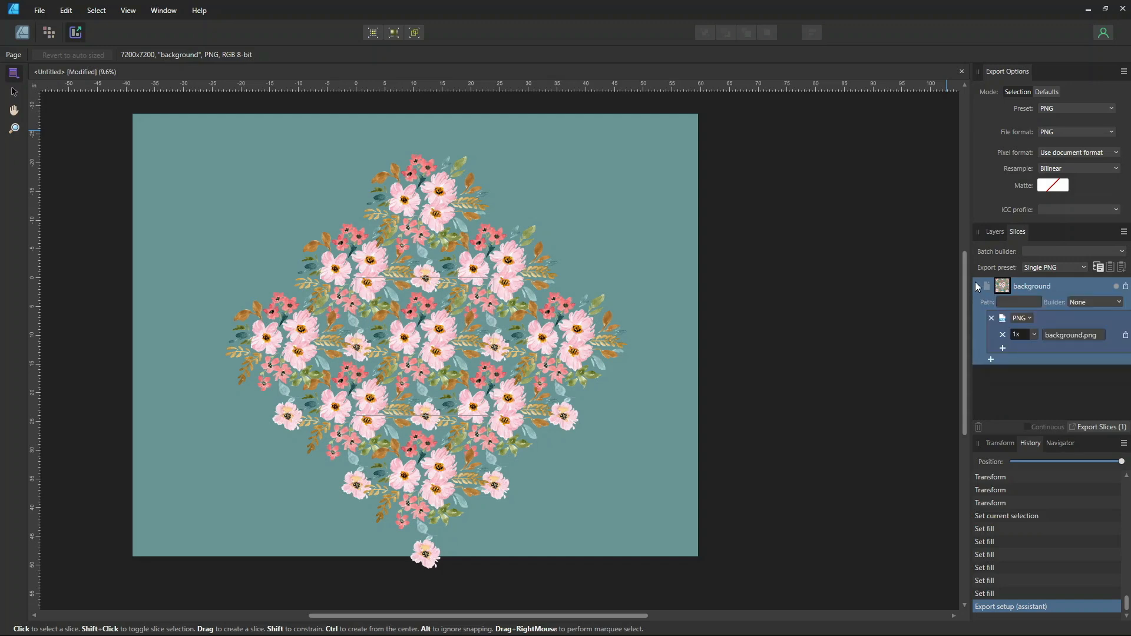
pyautogui.click(1026, 319)
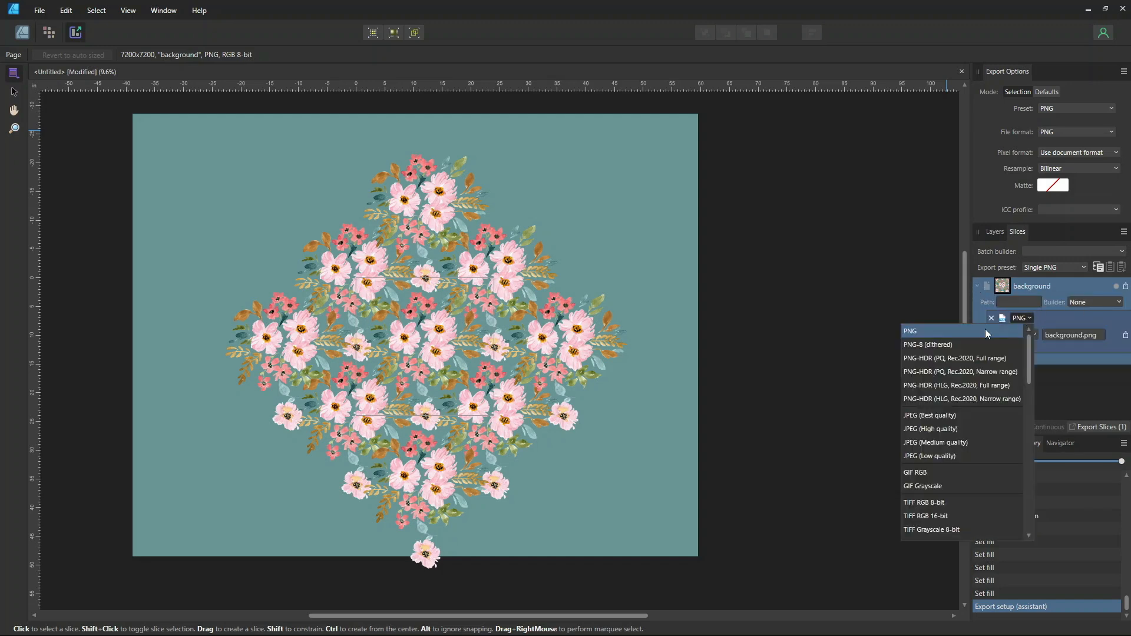
pyautogui.click(925, 415)
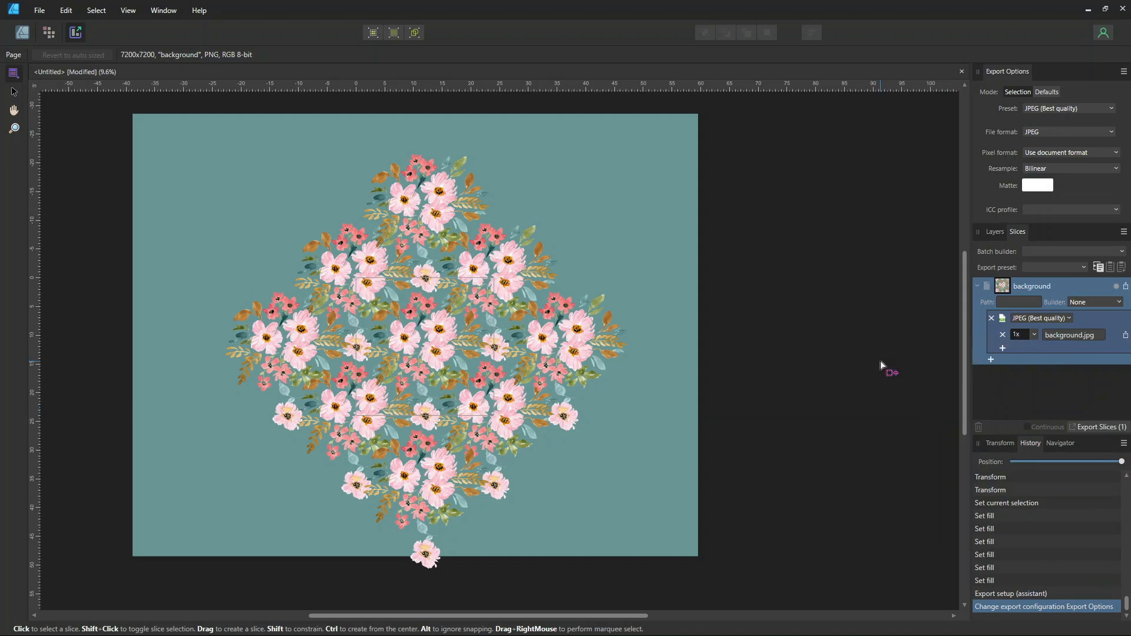
# Add the Document name token to the 1x export's file path and set its exported DPI to 300
pyautogui.click(1068, 335)
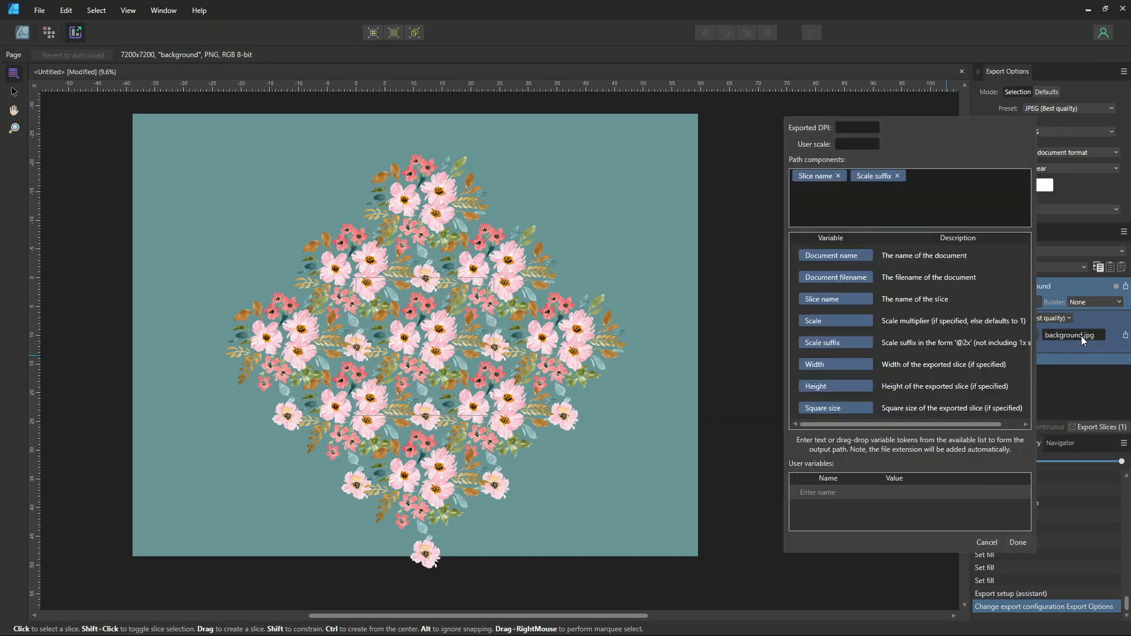
pyautogui.moveTo(832, 254); pyautogui.dragTo(794, 175)
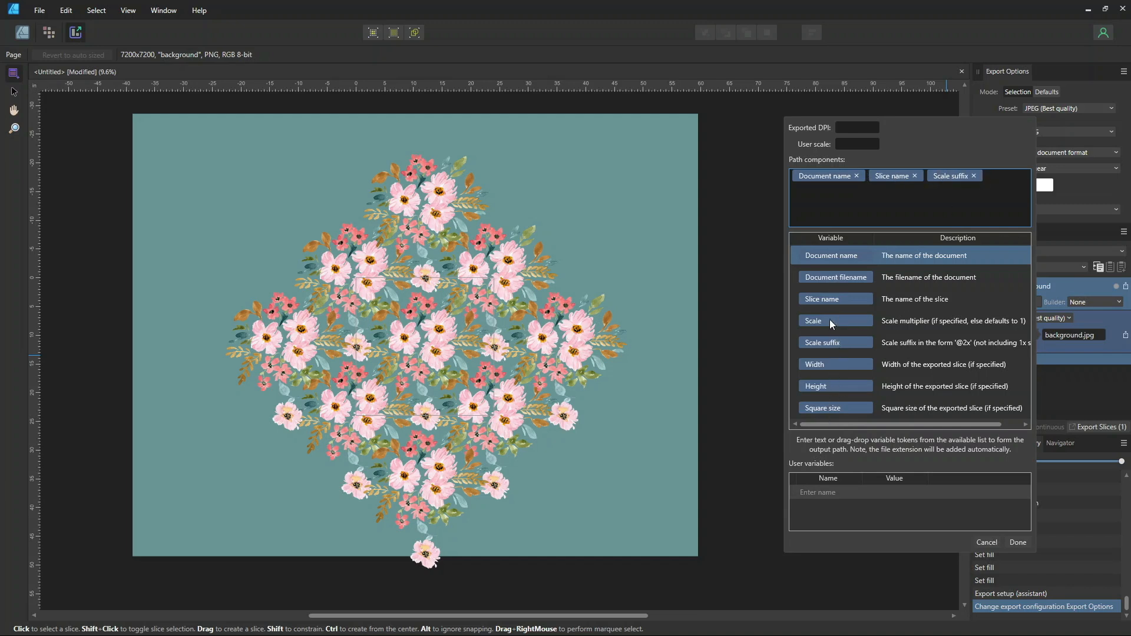
pyautogui.click(856, 126)
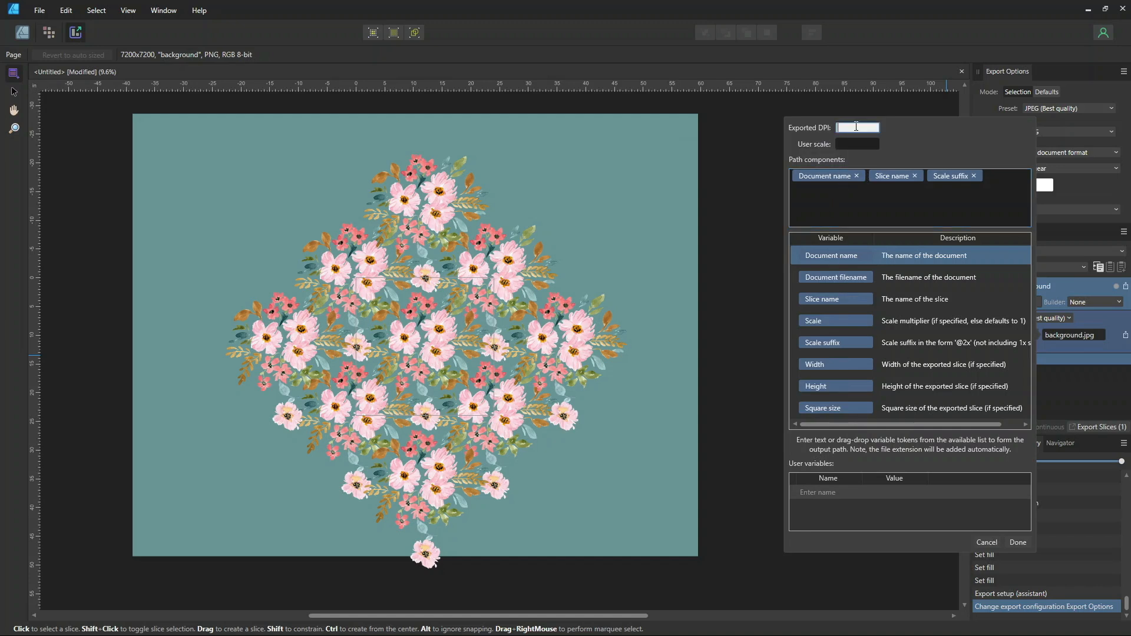
pyautogui.write('300')
pyautogui.click(1017, 544)
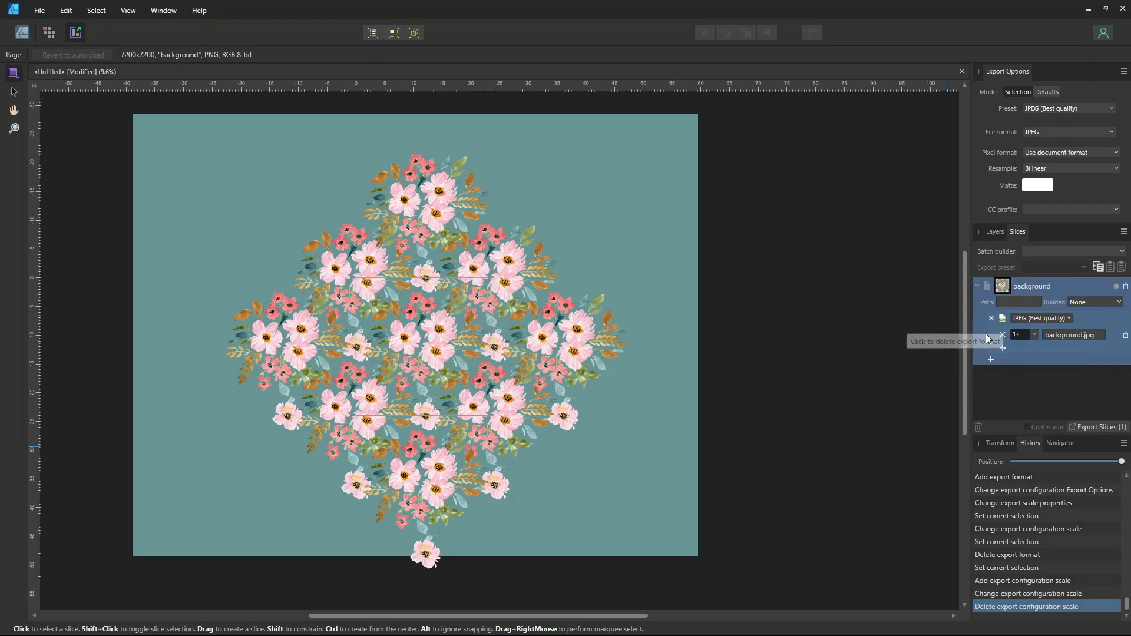
# Add a second export size for the background slice and set it to 1200p
pyautogui.click(1063, 334)
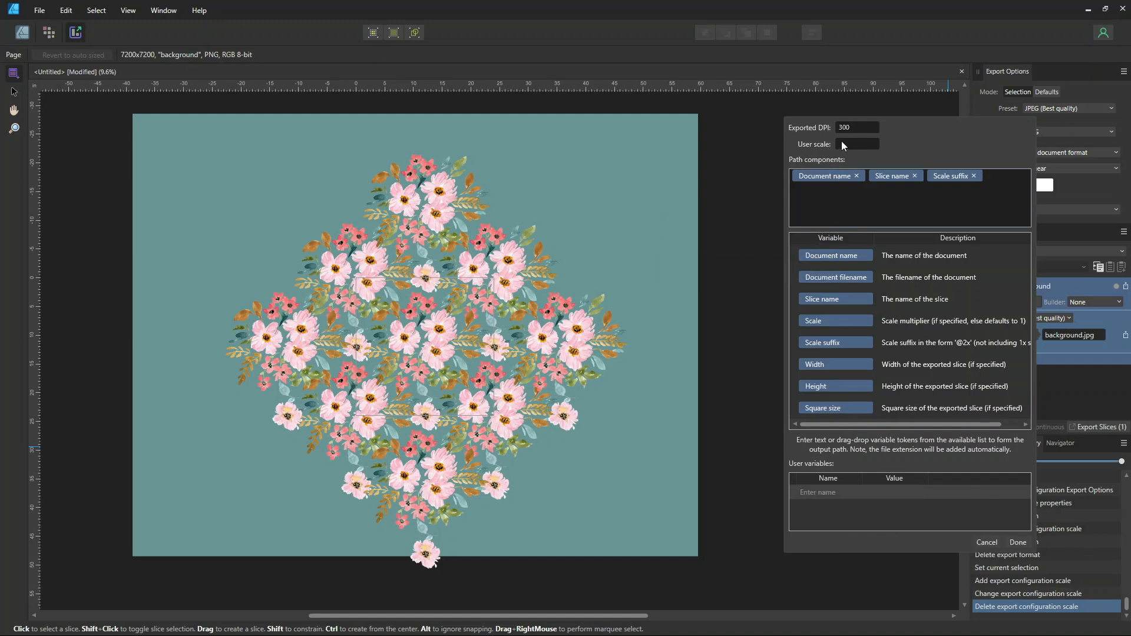
pyautogui.click(1014, 542)
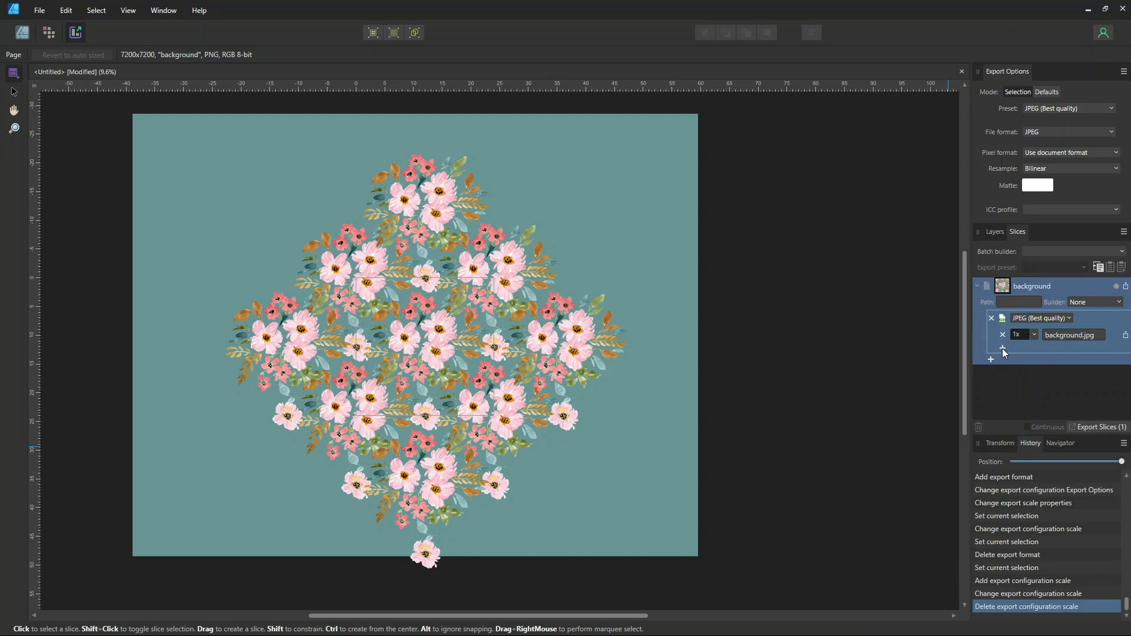
pyautogui.click(1002, 348)
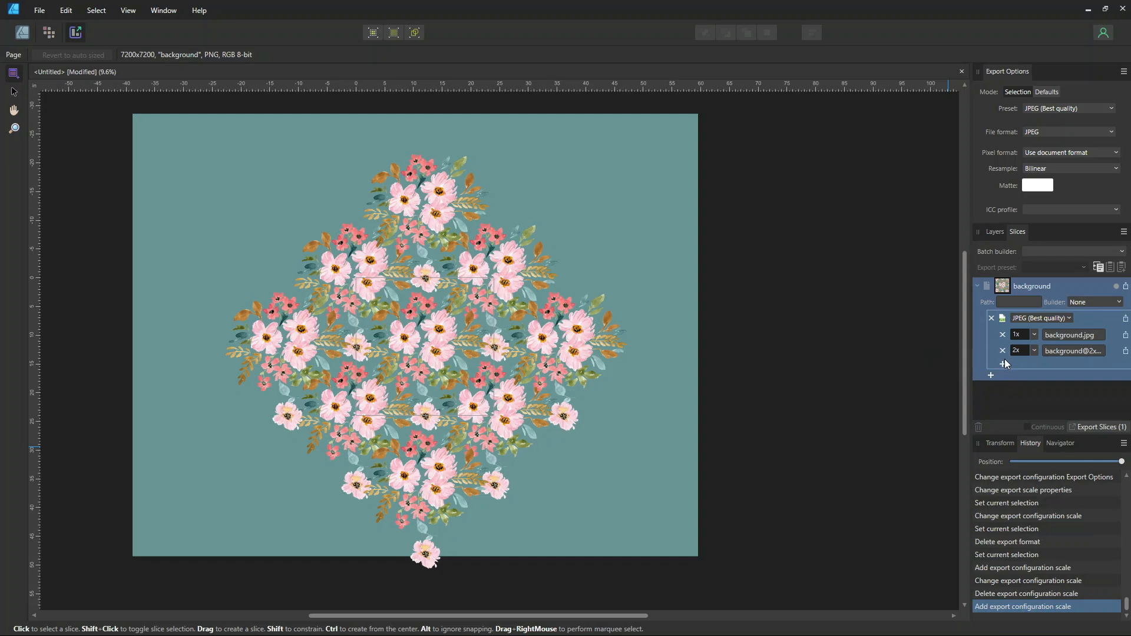
pyautogui.click(1020, 351)
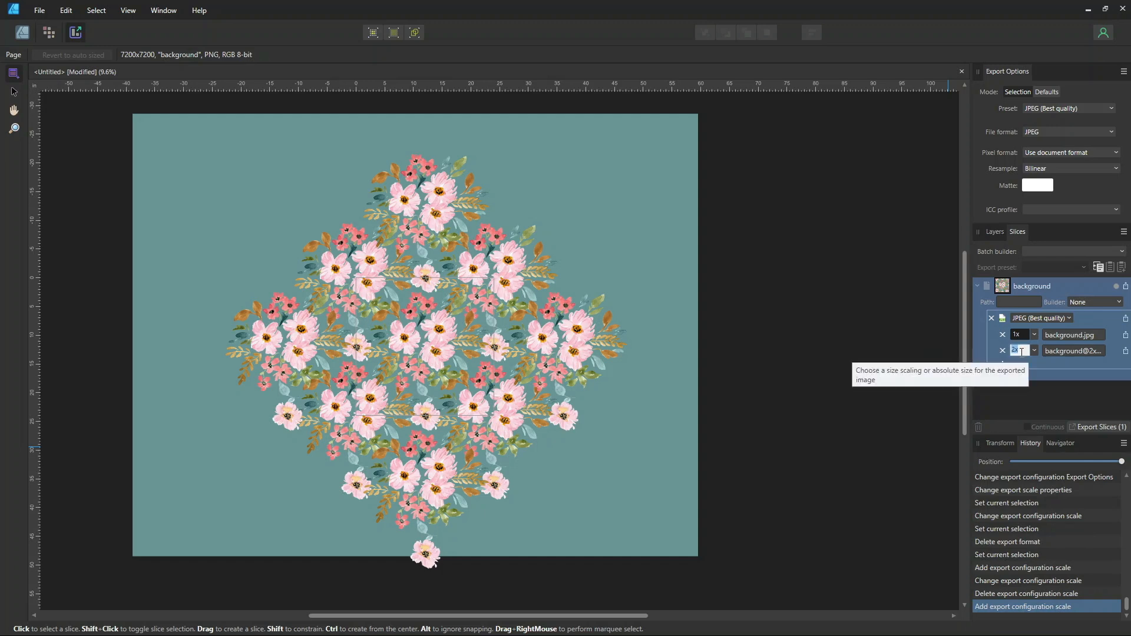
pyautogui.write('120')
pyautogui.write('0p, 1')
pyautogui.write('200')
pyautogui.write('p')
pyautogui.press('Return')
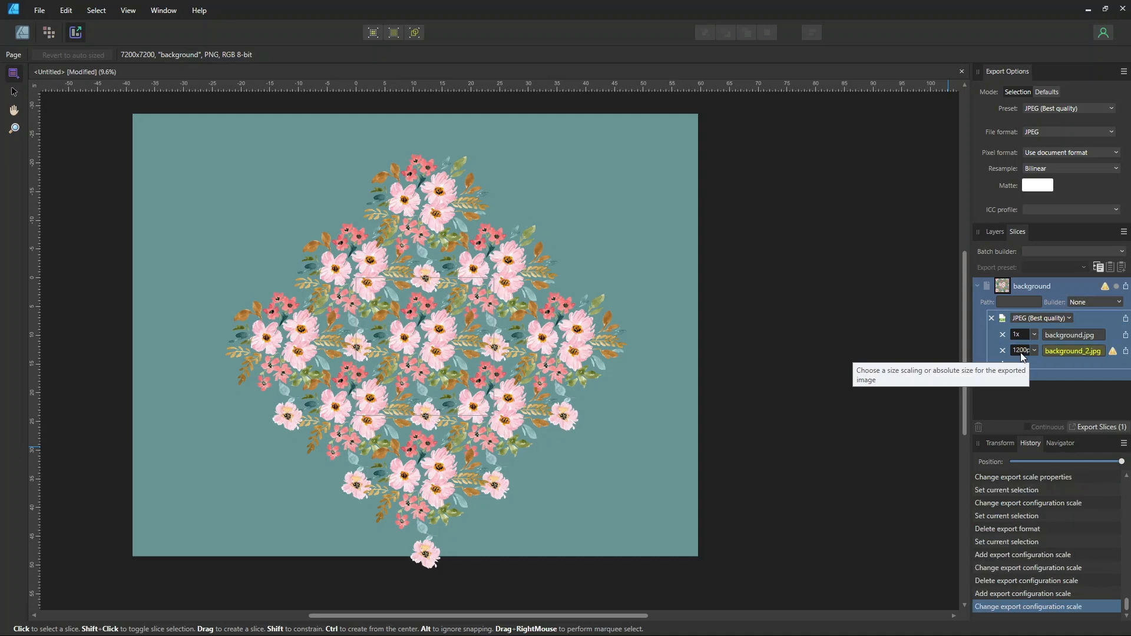
# Add the Document name token to the 1200p export's file path and set its exported DPI to 300
pyautogui.click(1090, 351)
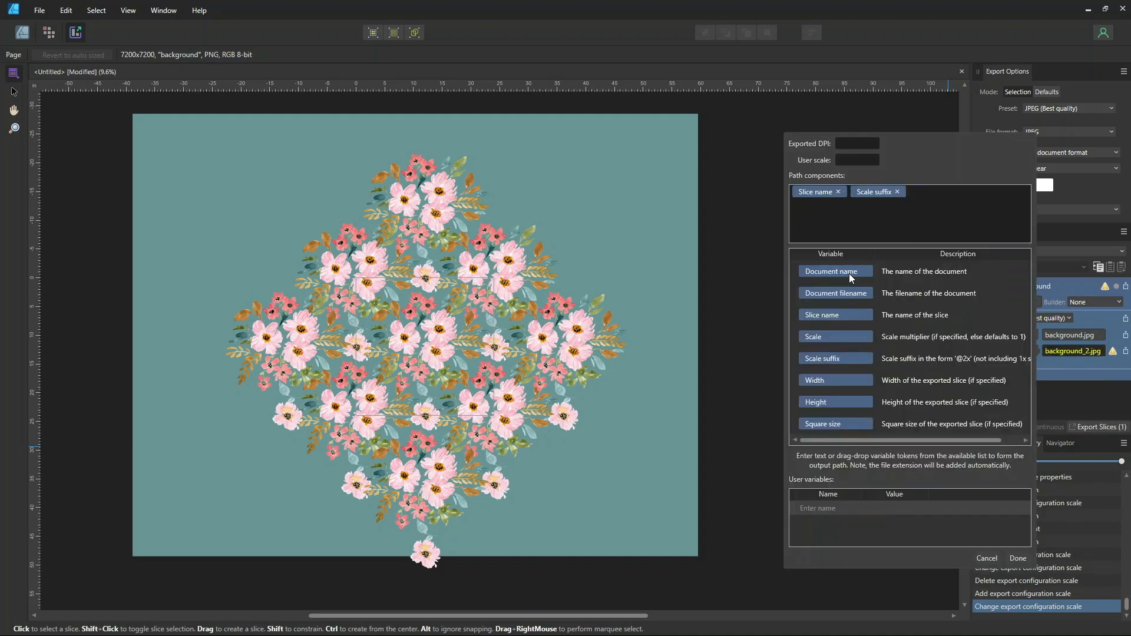
pyautogui.moveTo(839, 271); pyautogui.dragTo(793, 204)
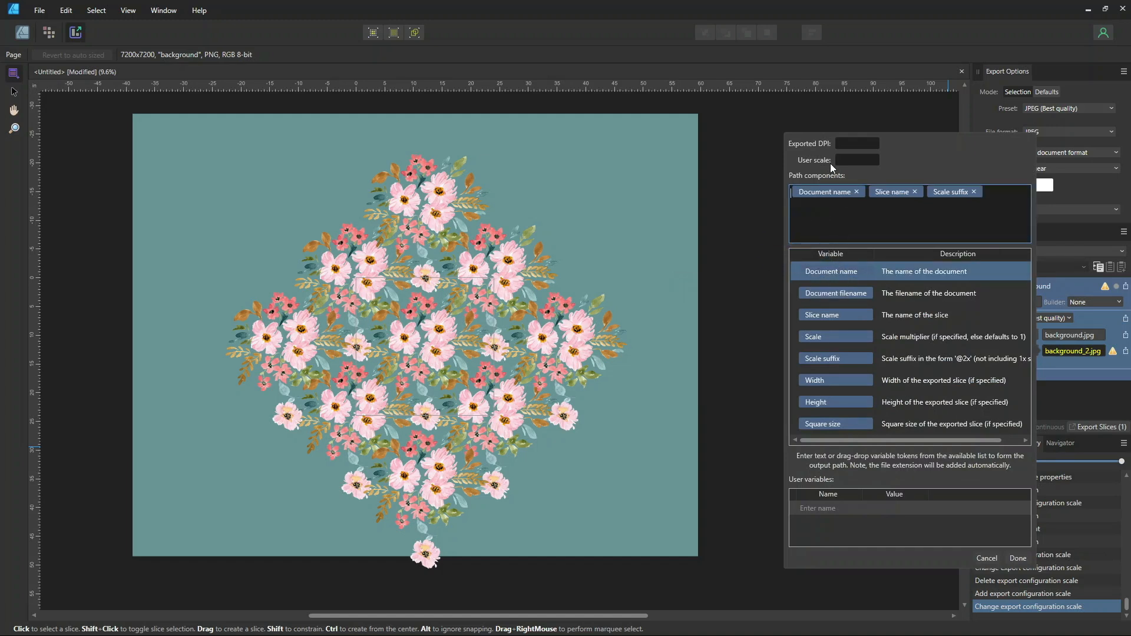
pyautogui.click(841, 145)
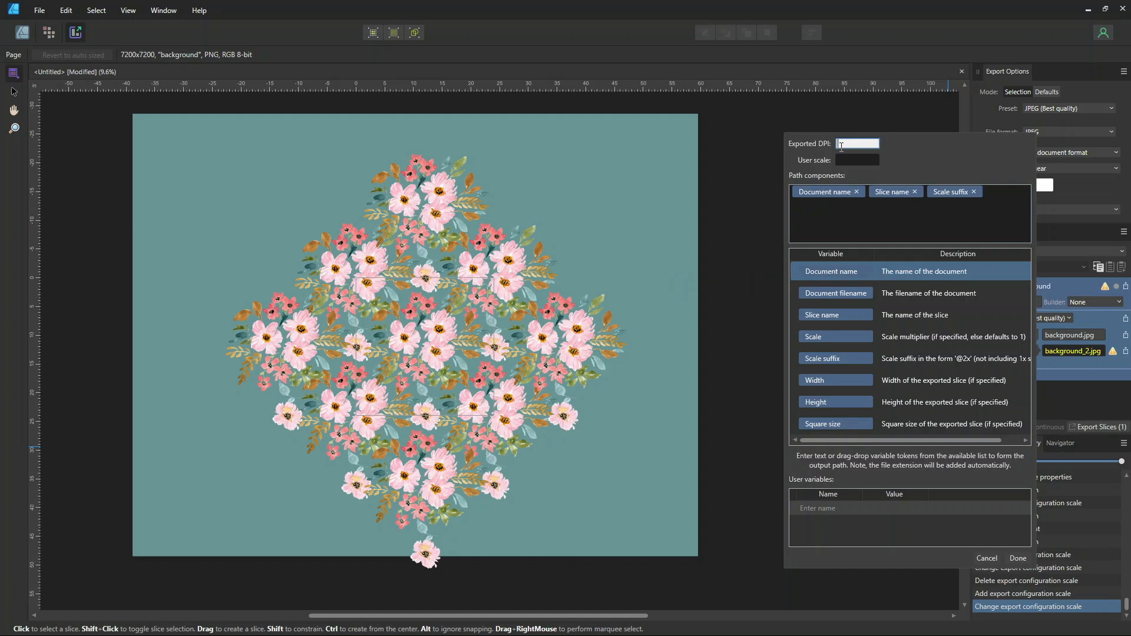
pyautogui.write('300')
pyautogui.click(1025, 556)
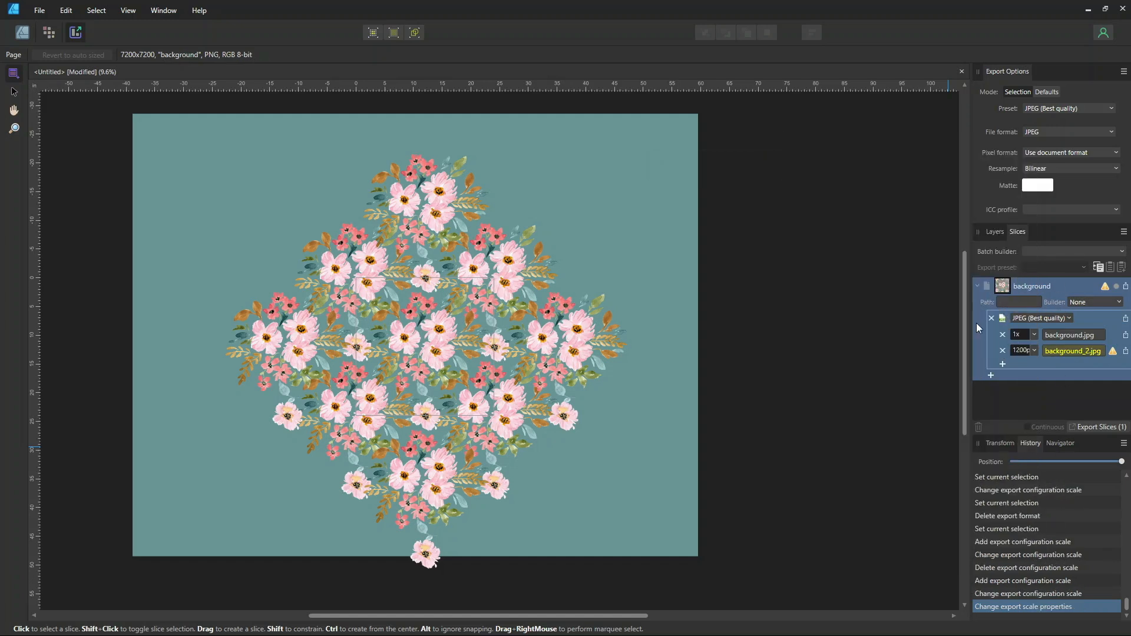
pyautogui.click(1003, 365)
pyautogui.click(1024, 365)
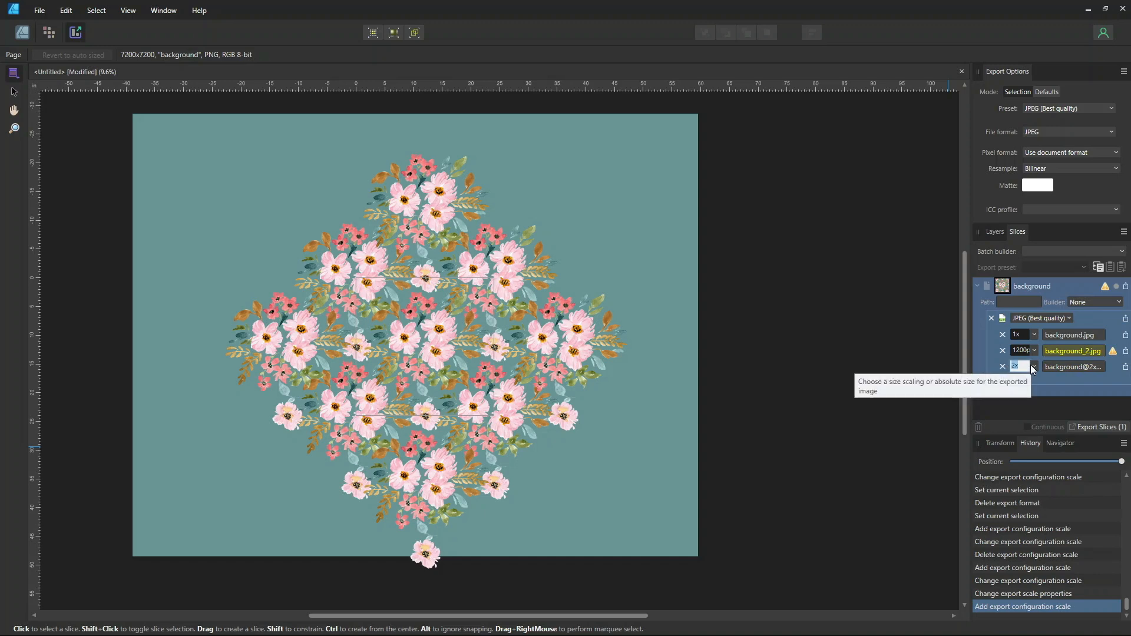
pyautogui.click(1002, 367)
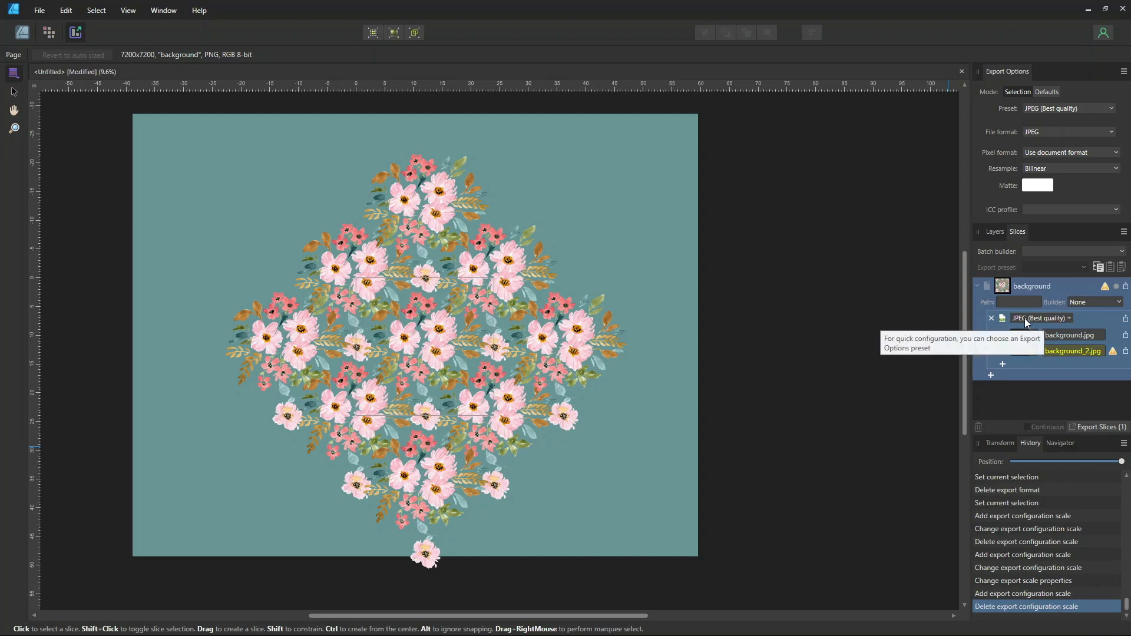
# Add a second export format to the background slice and set it to TIFF RGB 8-bit
pyautogui.click(991, 375)
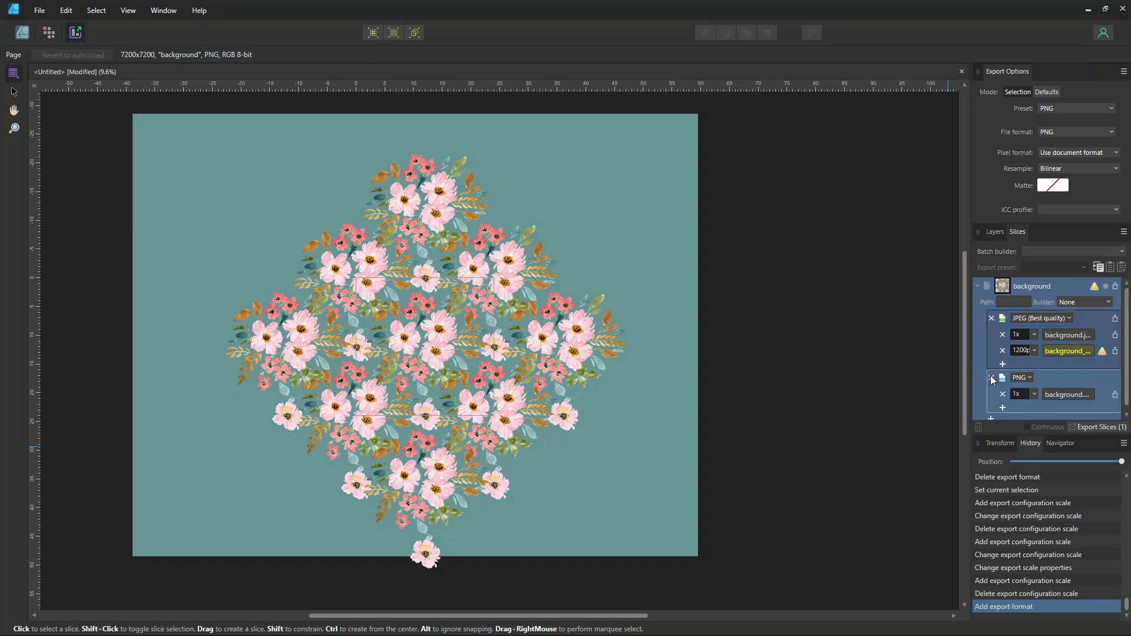
pyautogui.click(1021, 377)
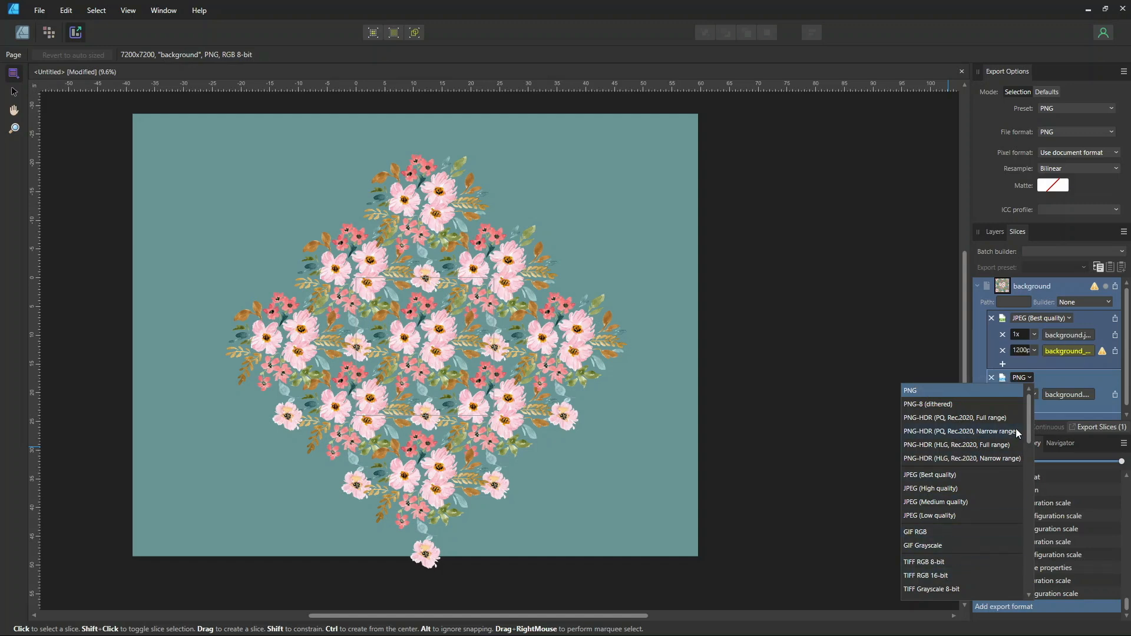
pyautogui.click(923, 562)
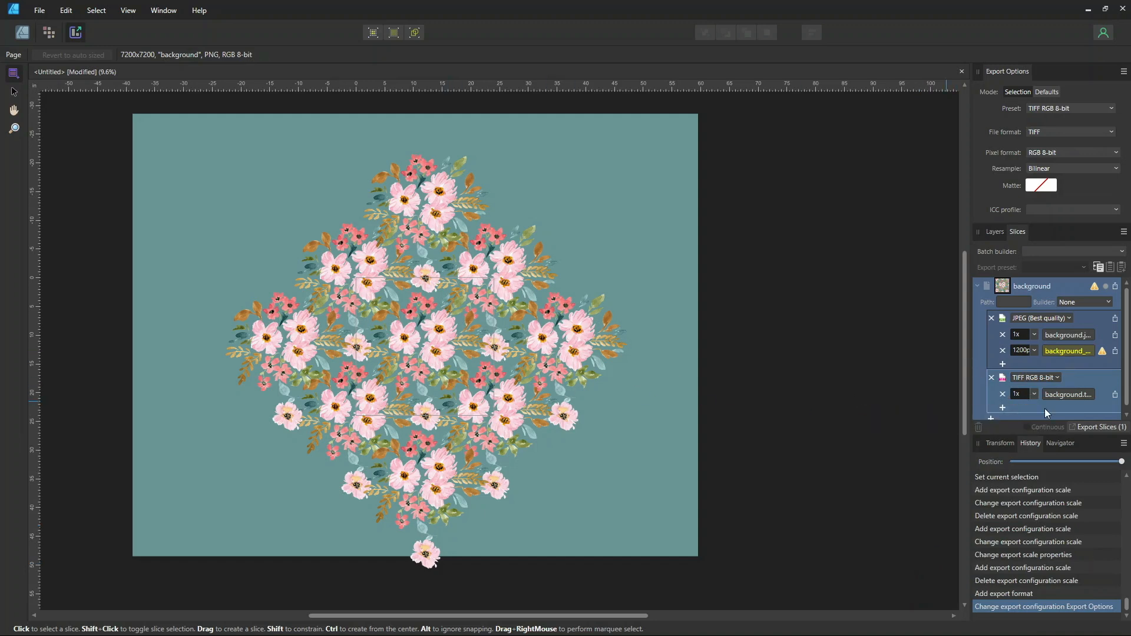
# Add the Document name token to the TIFF export's file path and set its exported DPI to 300
pyautogui.click(1026, 395)
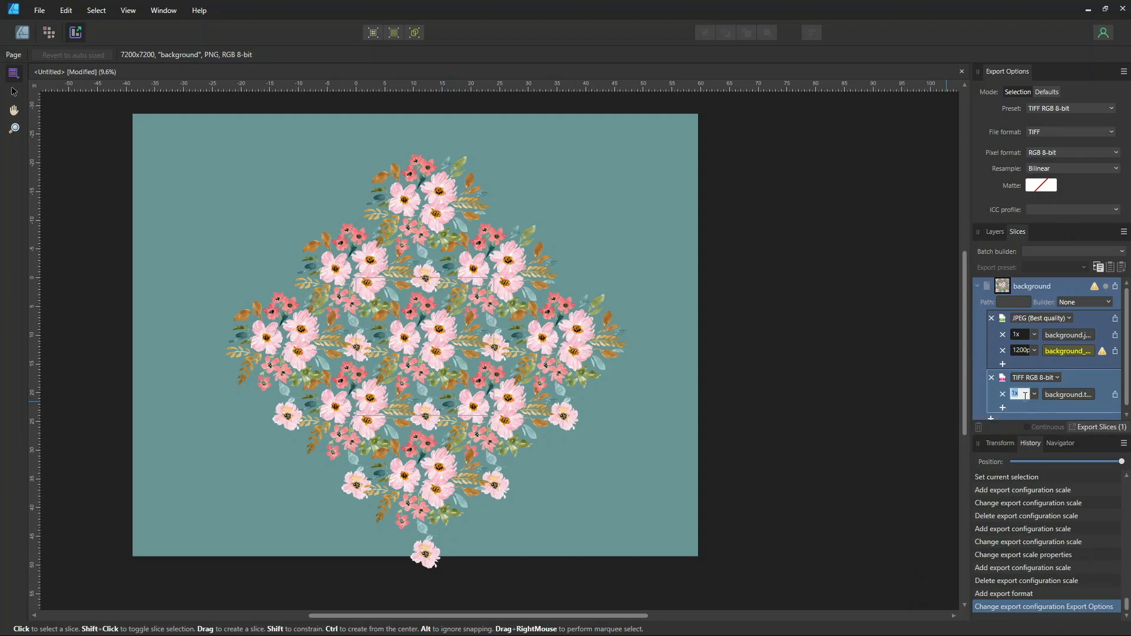
pyautogui.click(1068, 396)
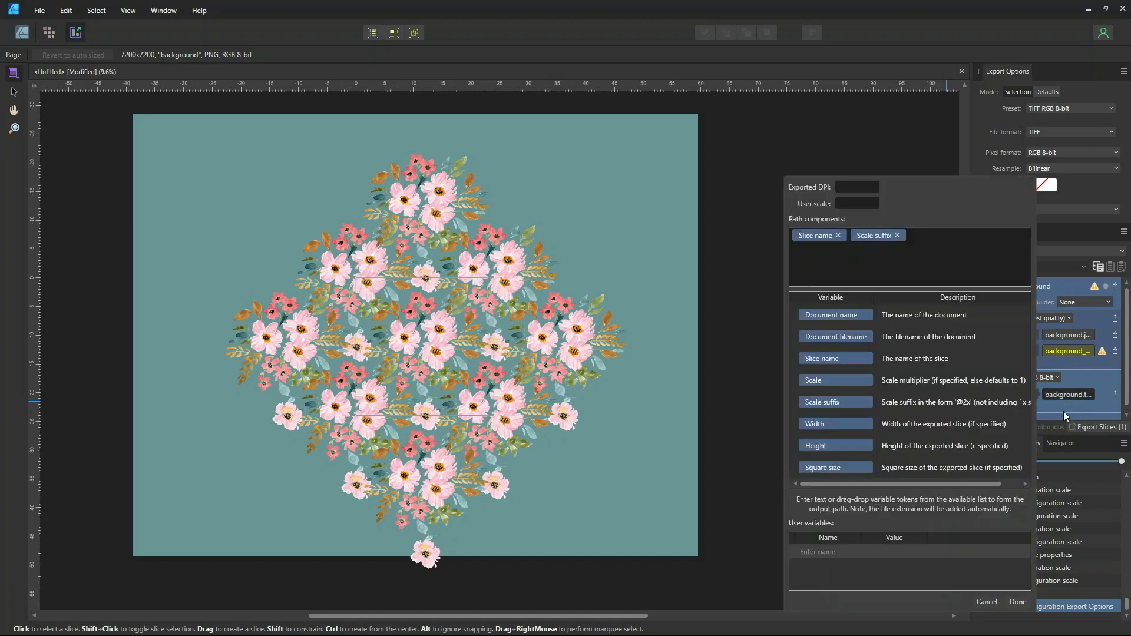
pyautogui.moveTo(841, 324); pyautogui.dragTo(788, 236)
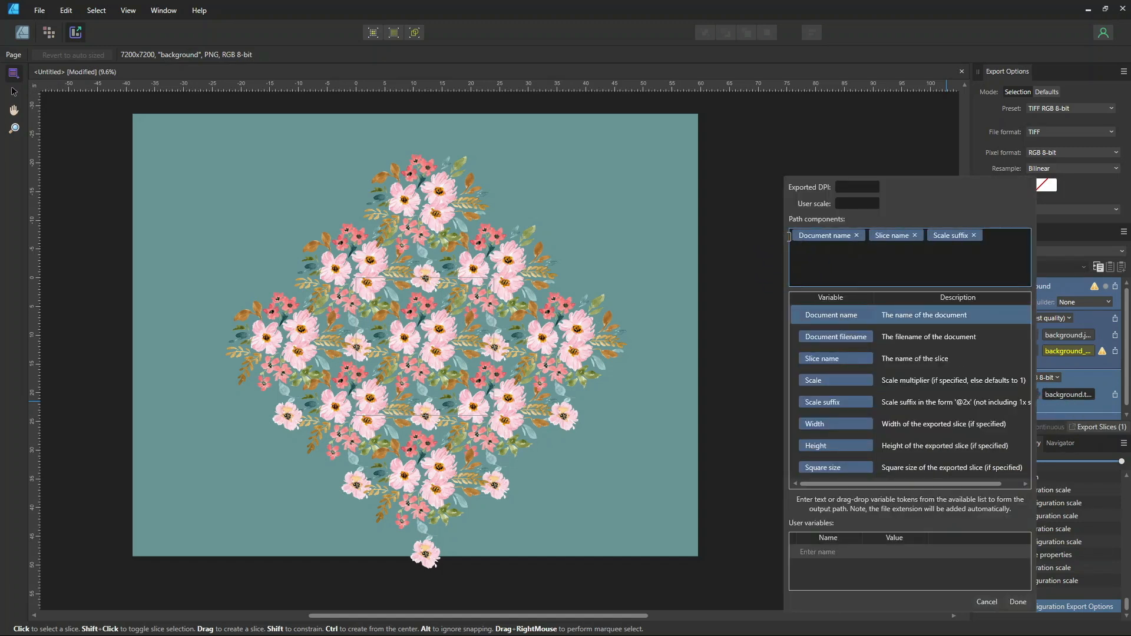
pyautogui.click(867, 188)
pyautogui.write('3000')
pyautogui.press('BackSpace')
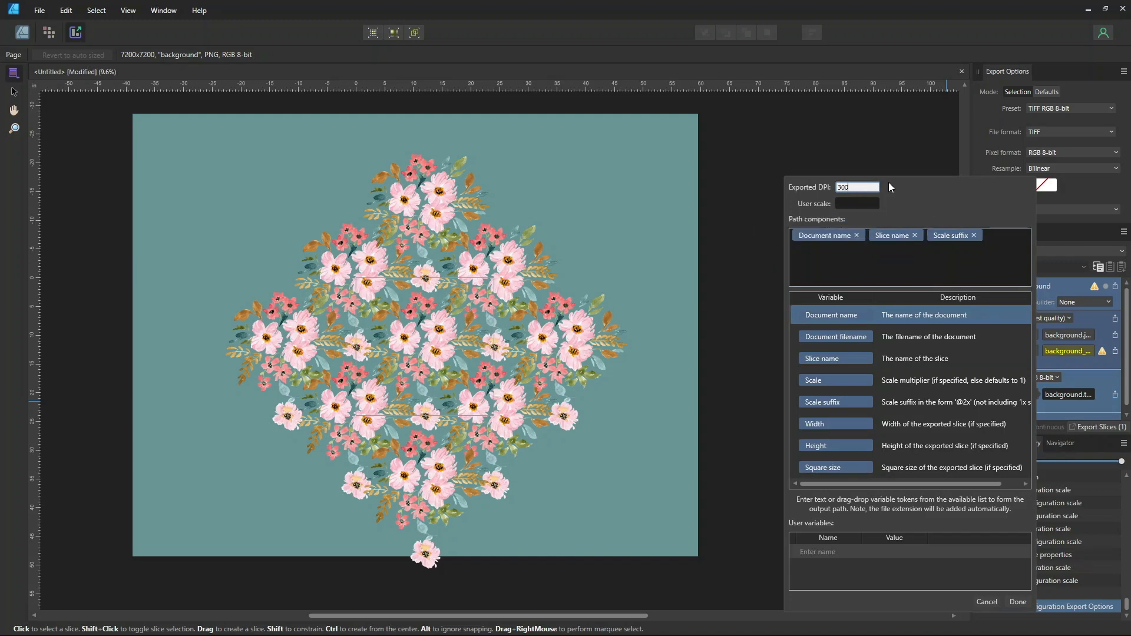
pyautogui.click(1019, 602)
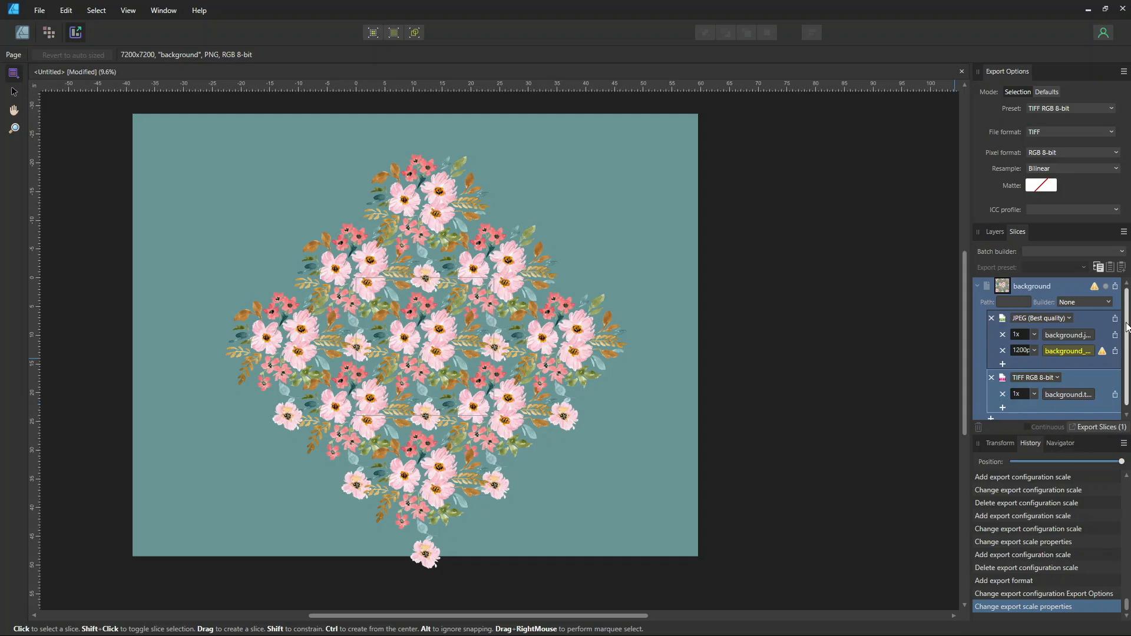
# Save the slice's export setup as a preset named "Export 24 in and 4 inches and TIFF original"
pyautogui.moveTo(1126, 324); pyautogui.dragTo(1126, 331)
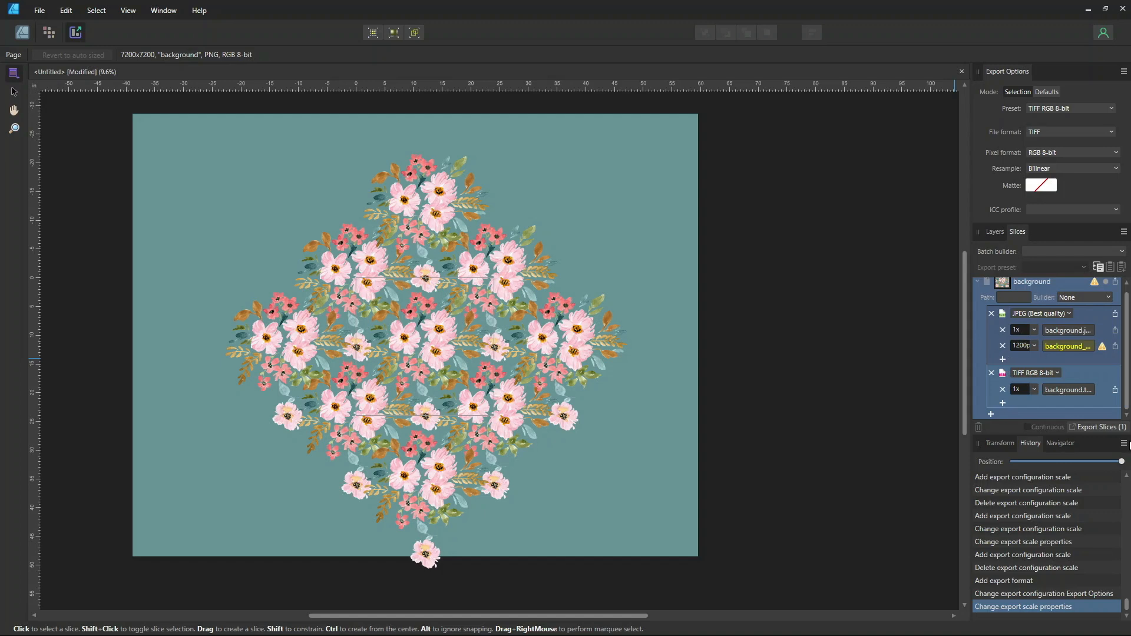
pyautogui.scroll(1, 1029, 355)
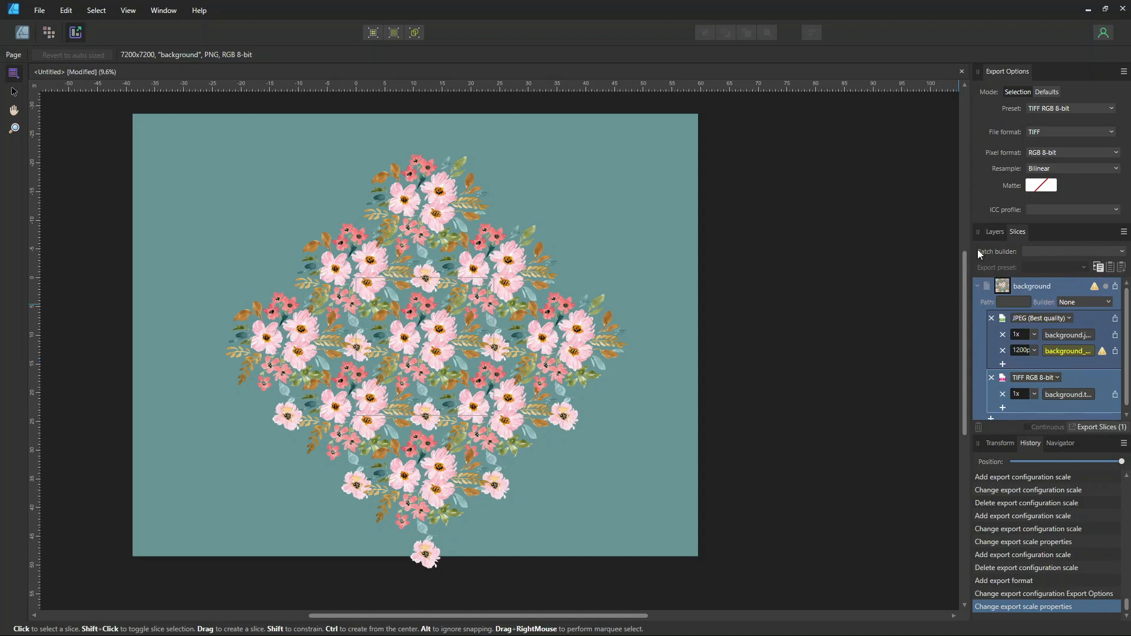
pyautogui.click(1123, 233)
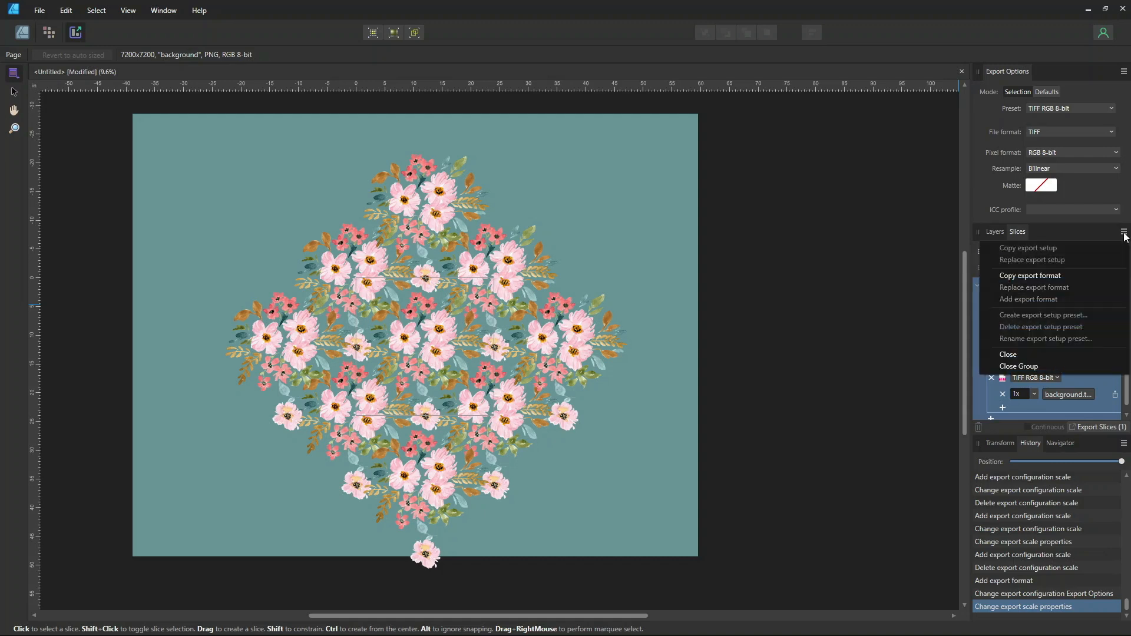
pyautogui.click(979, 386)
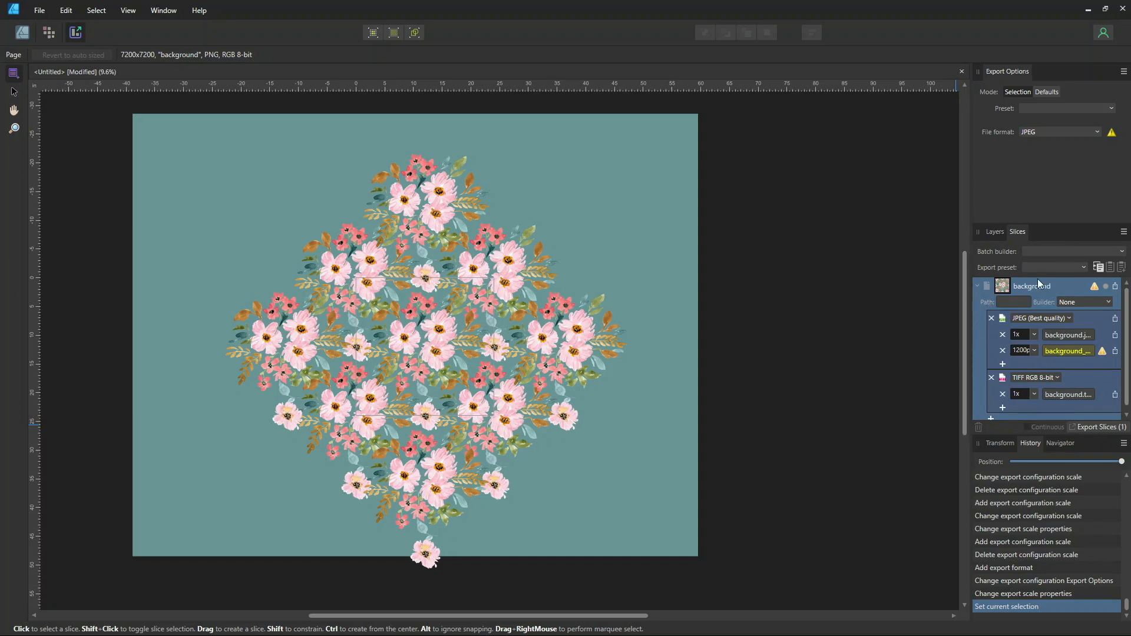
pyautogui.click(1123, 233)
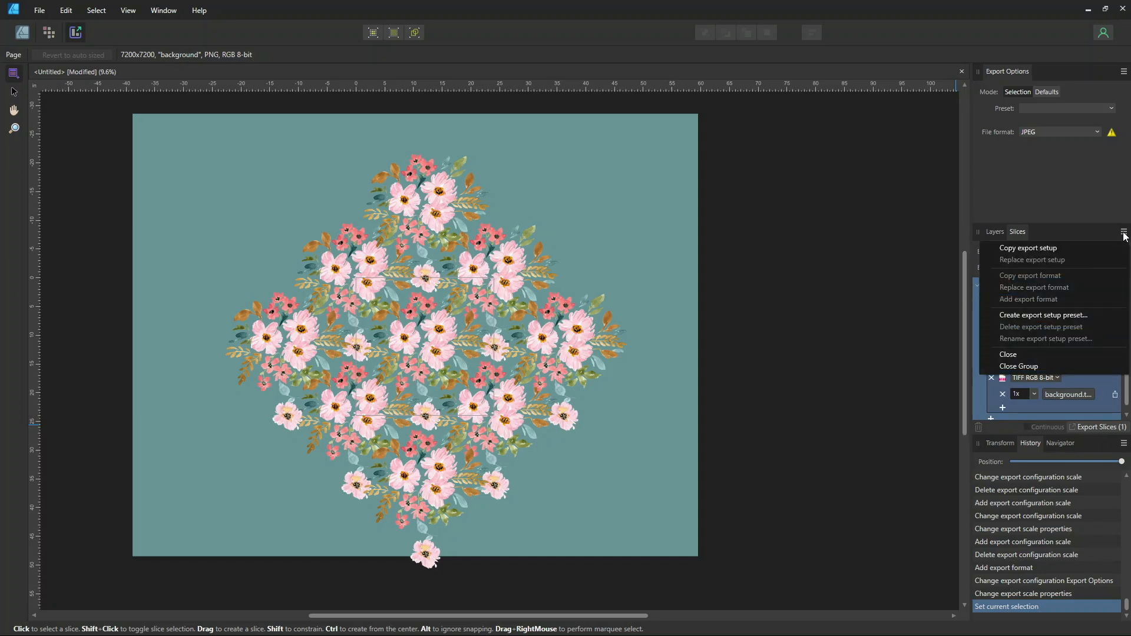
pyautogui.click(1054, 316)
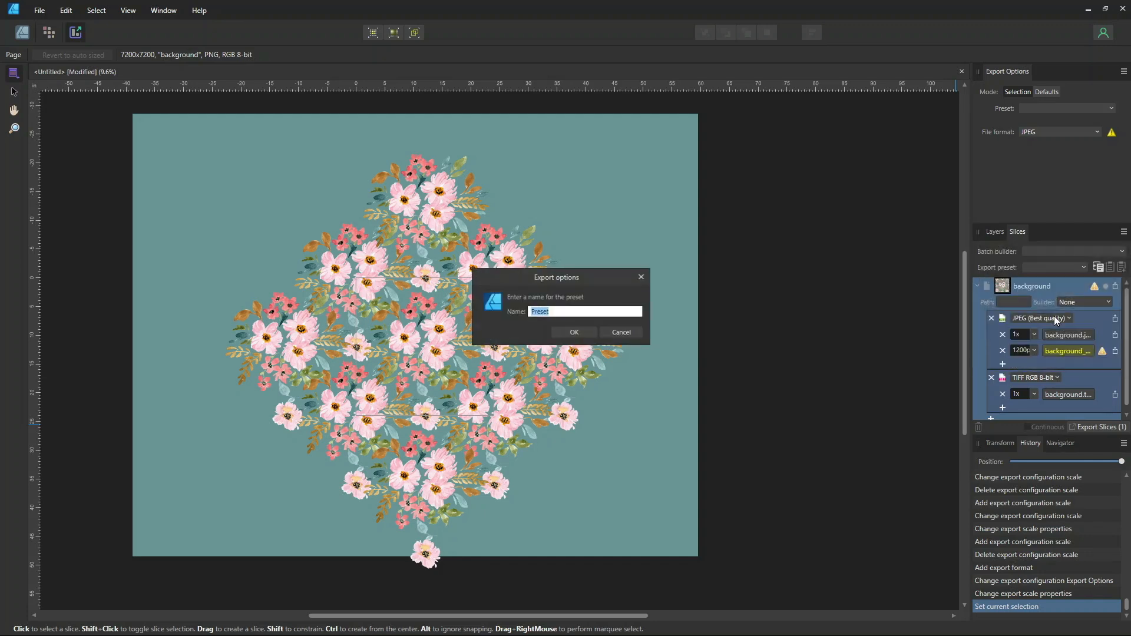
pyautogui.write('T')
pyautogui.press('BackSpace')
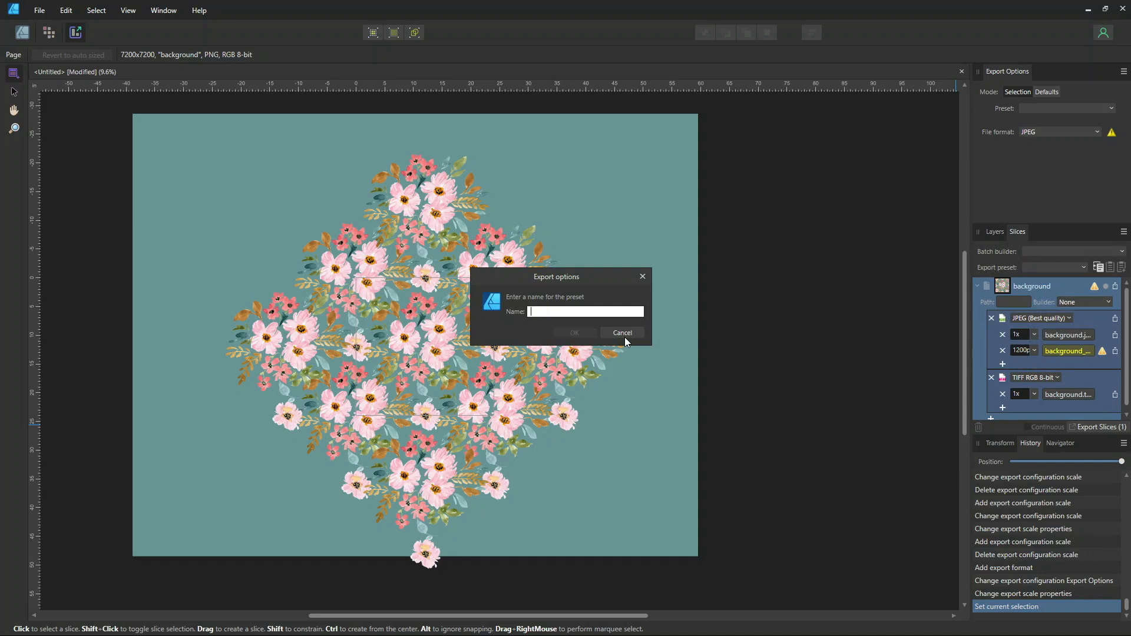
pyautogui.write('Export')
pyautogui.write(' 24 in and')
pyautogui.write(' 4 inches and TIFF original')
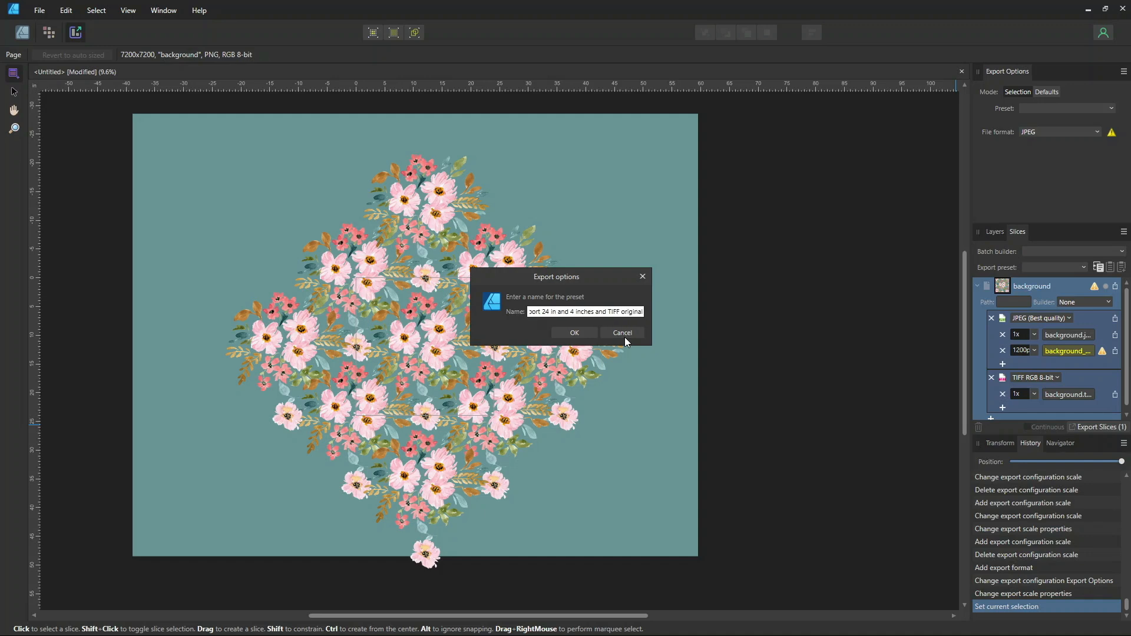
pyautogui.click(574, 333)
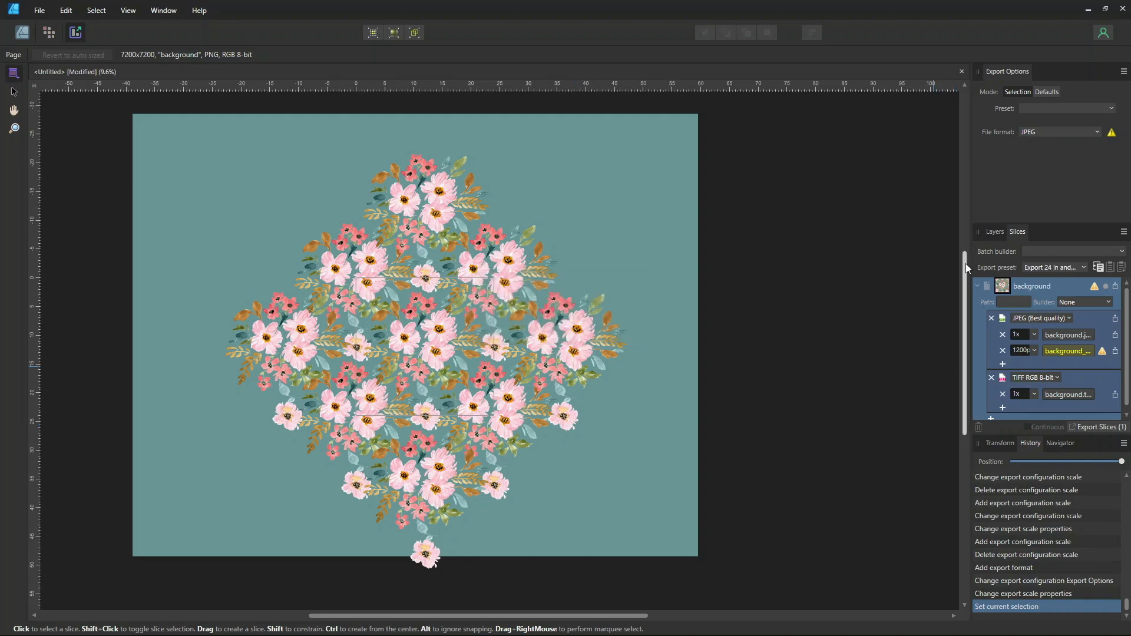
# Apply the "Export 24 in and 4 inches and TIFF original" preset to the slice and export the slices
pyautogui.click(1033, 270)
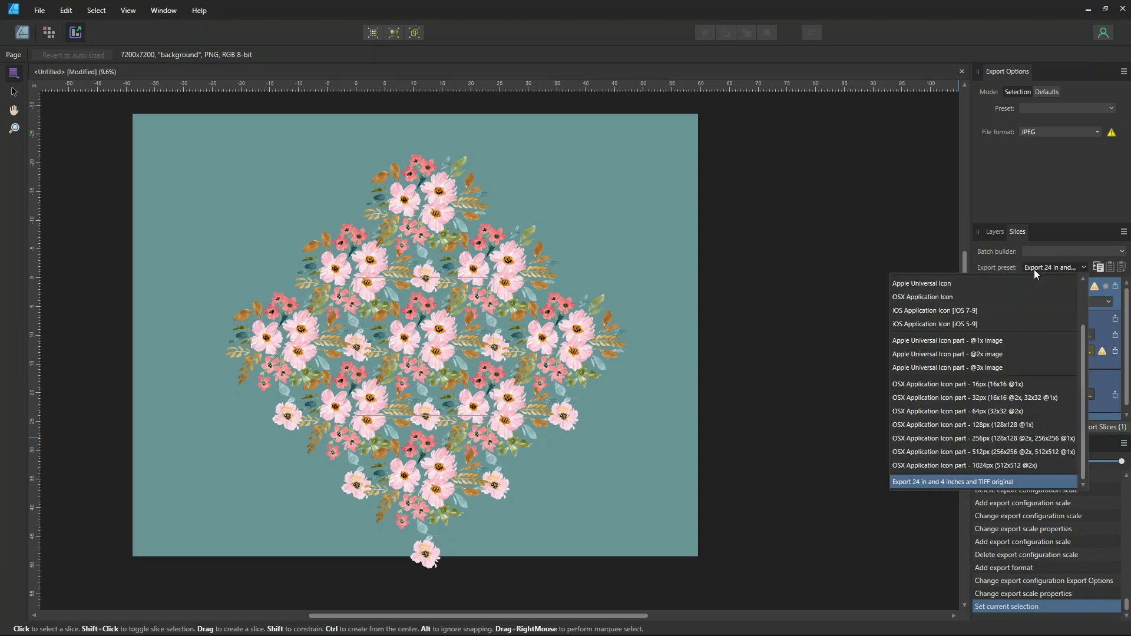
pyautogui.scroll(1, 1097, 288)
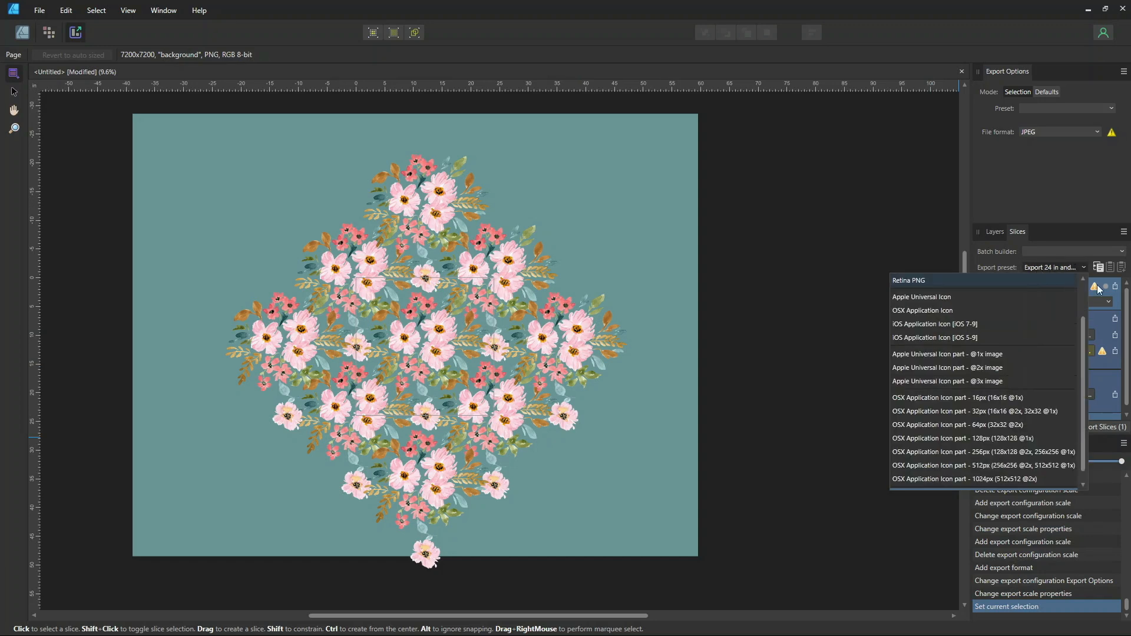
pyautogui.scroll(-1, 1030, 384)
pyautogui.scroll(2, 1036, 291)
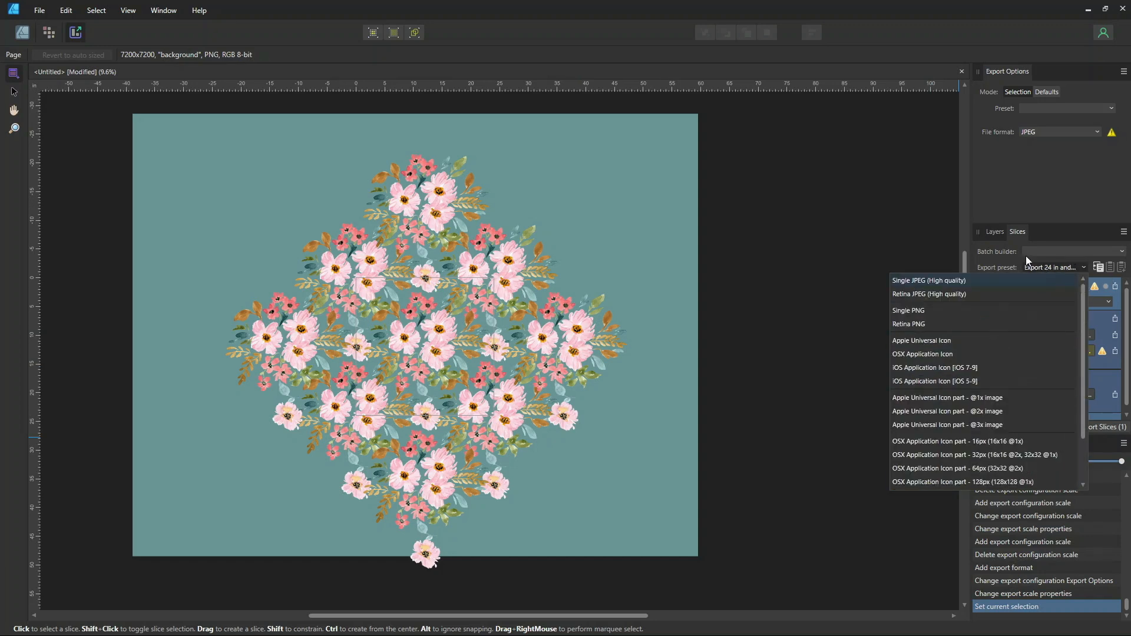
pyautogui.scroll(-3, 933, 376)
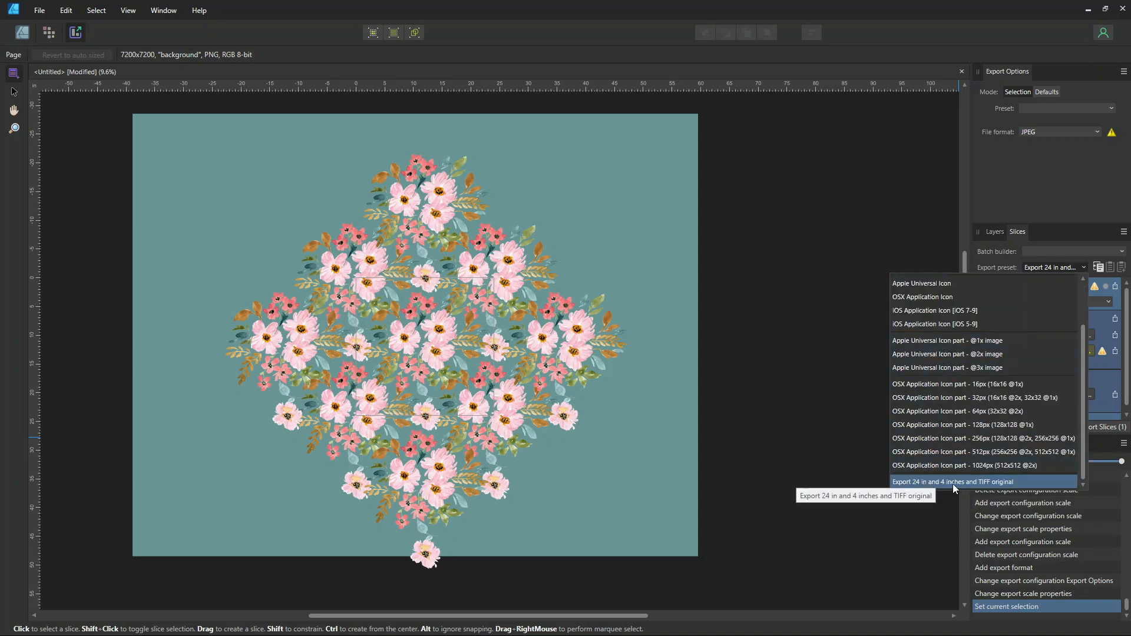
pyautogui.click(979, 482)
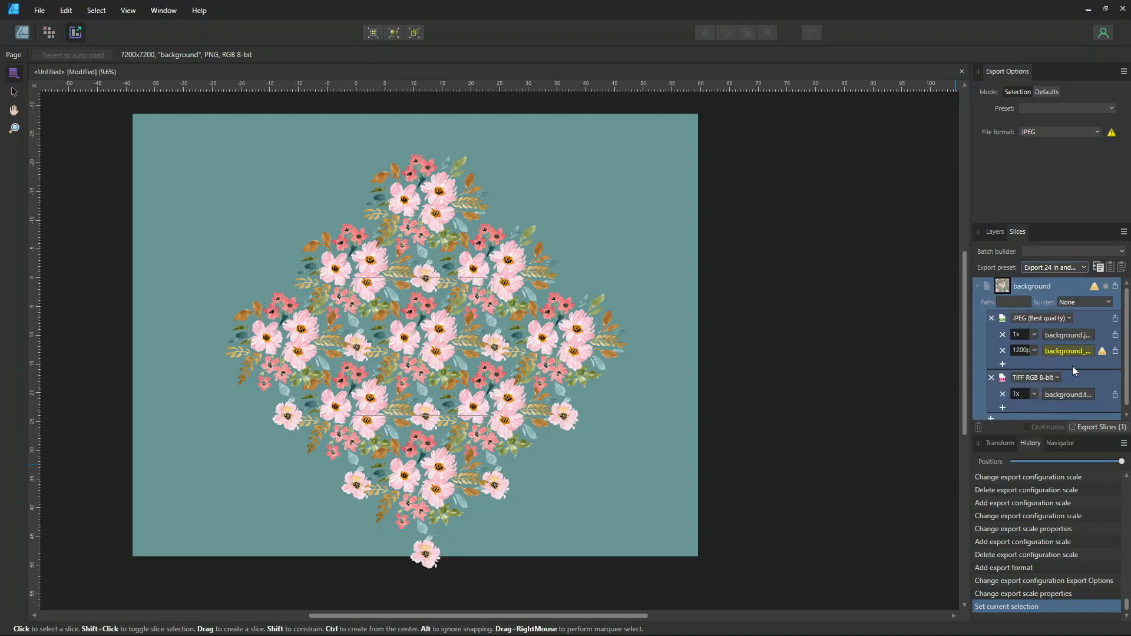
pyautogui.scroll(-1, 1086, 389)
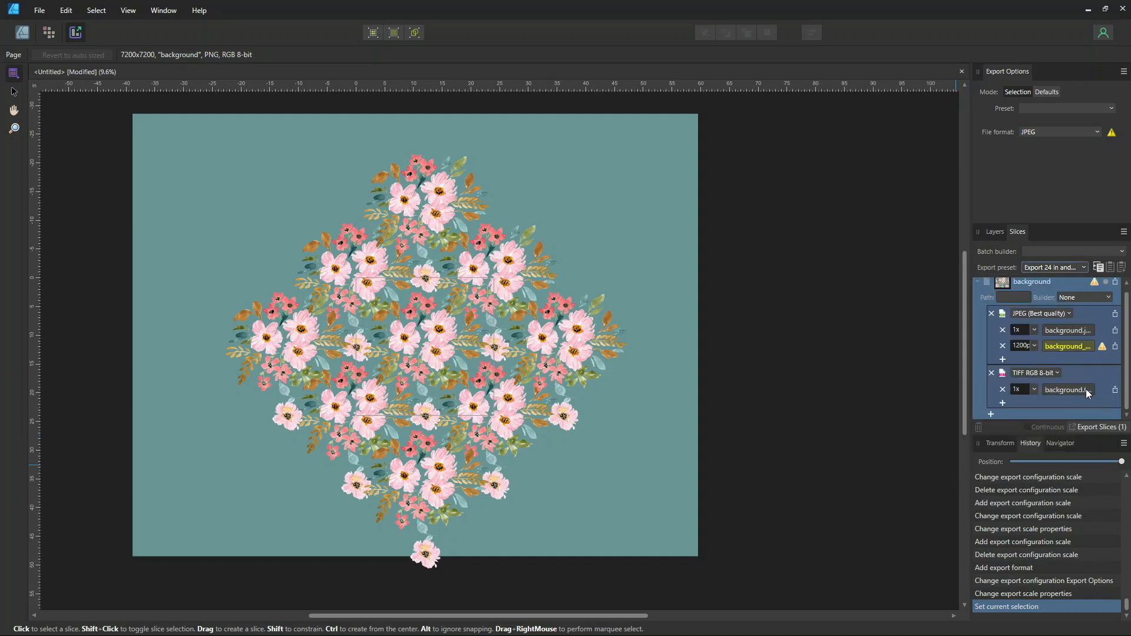
pyautogui.click(1101, 427)
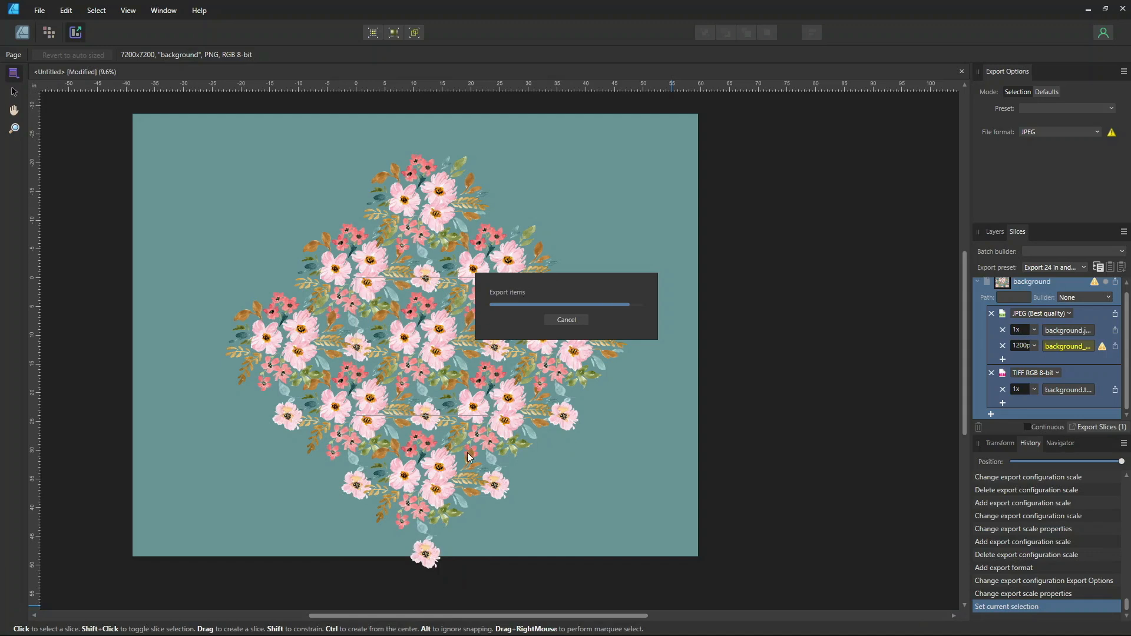
# Switch to File Explorer, open the Pink Flowers export folder and inspect the exported files' types and dimensions
pyautogui.click(396, 628)
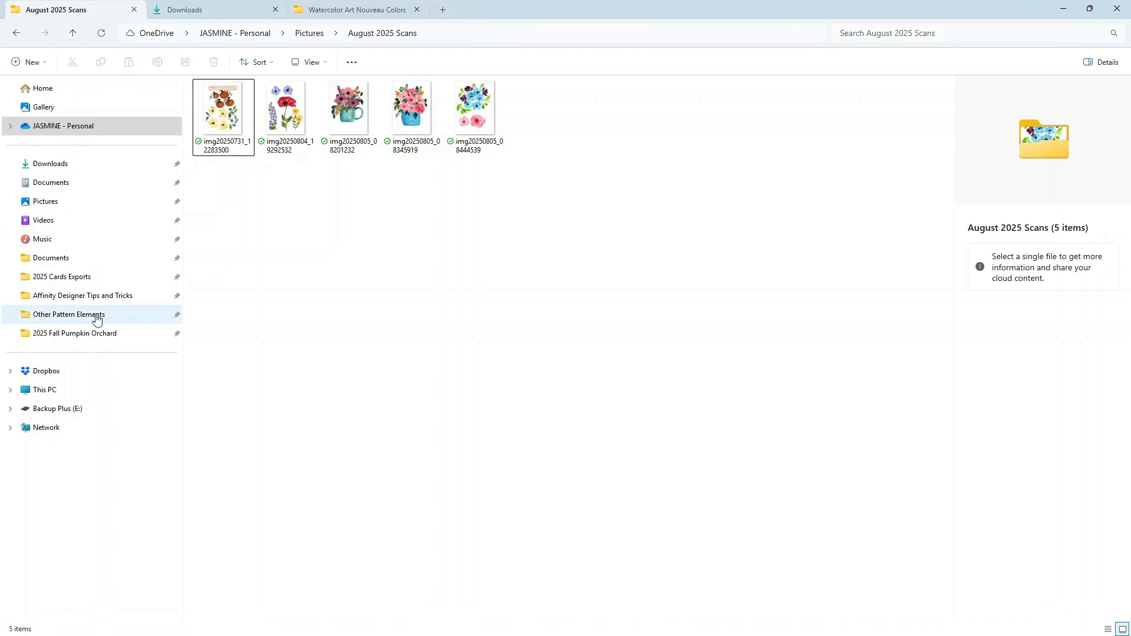
pyautogui.click(66, 265)
pyautogui.doubleClick(273, 188)
pyautogui.doubleClick(276, 183)
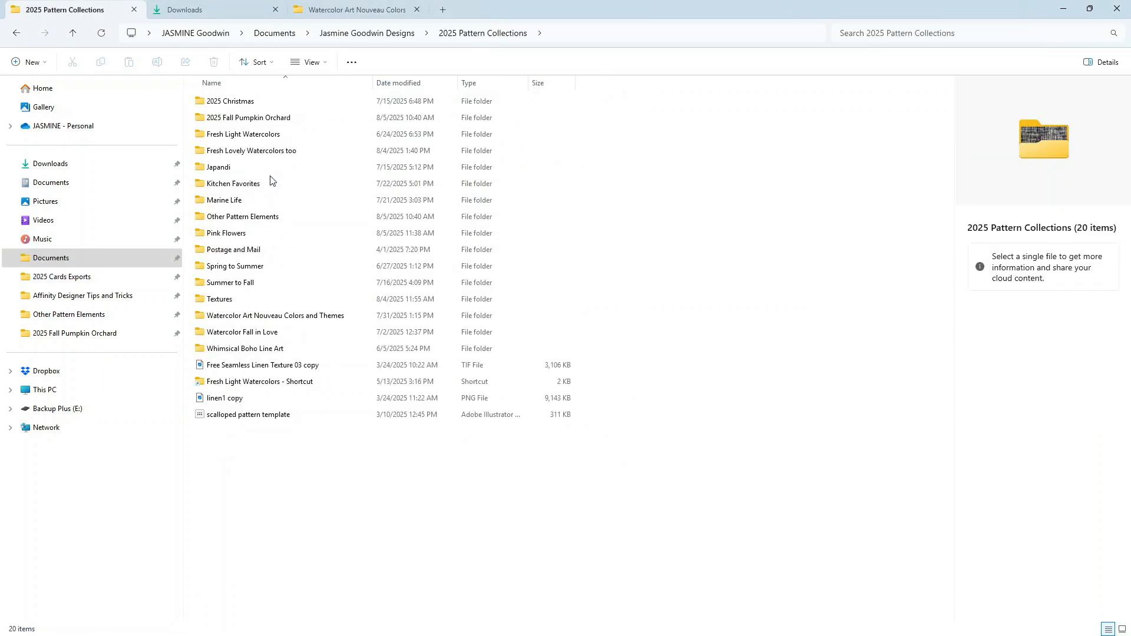
pyautogui.doubleClick(214, 240)
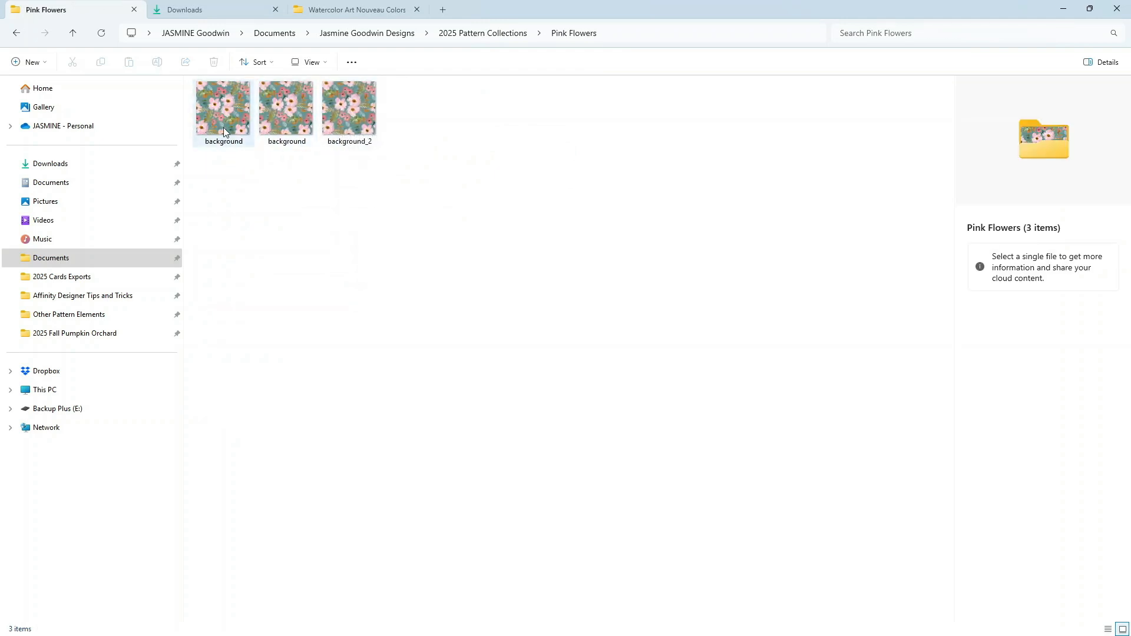
pyautogui.moveTo(222, 126)
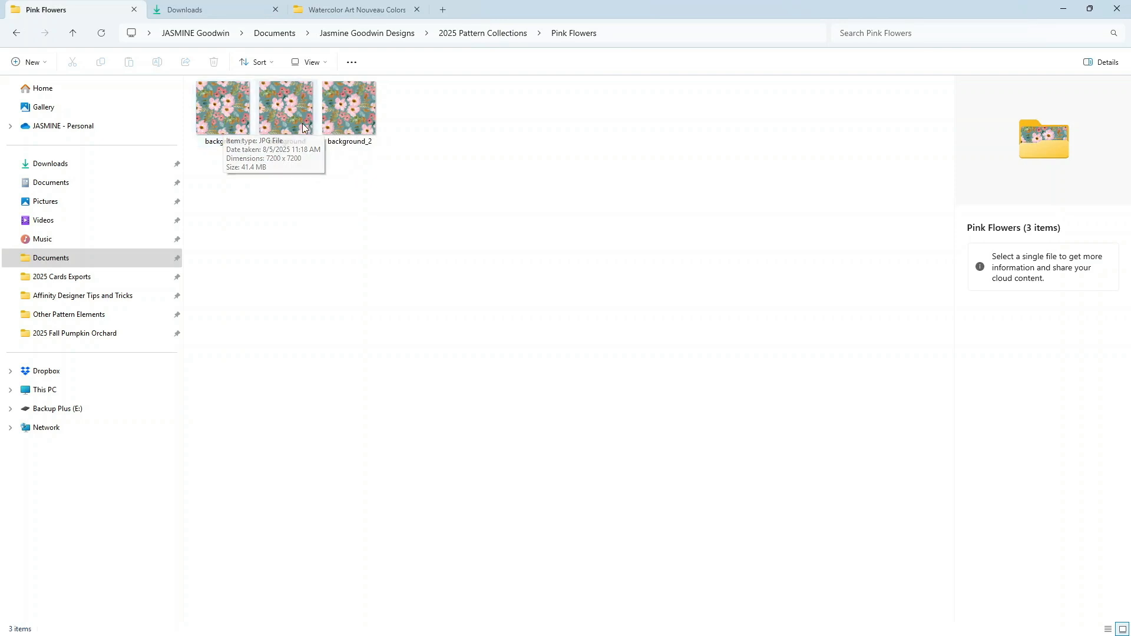
pyautogui.moveTo(302, 125)
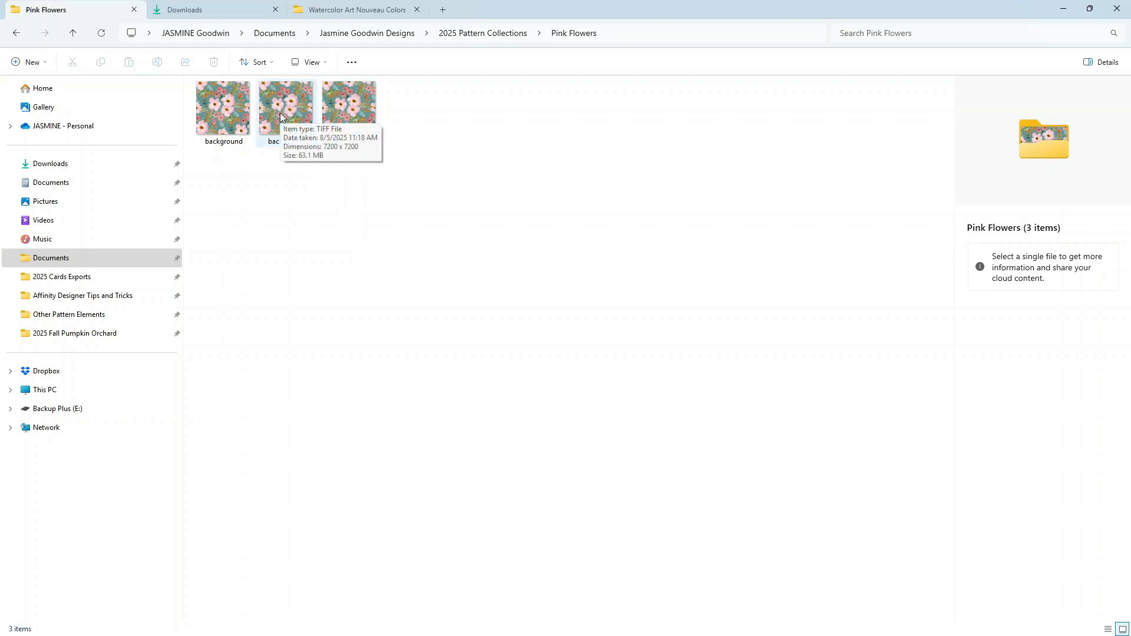
pyautogui.moveTo(343, 110)
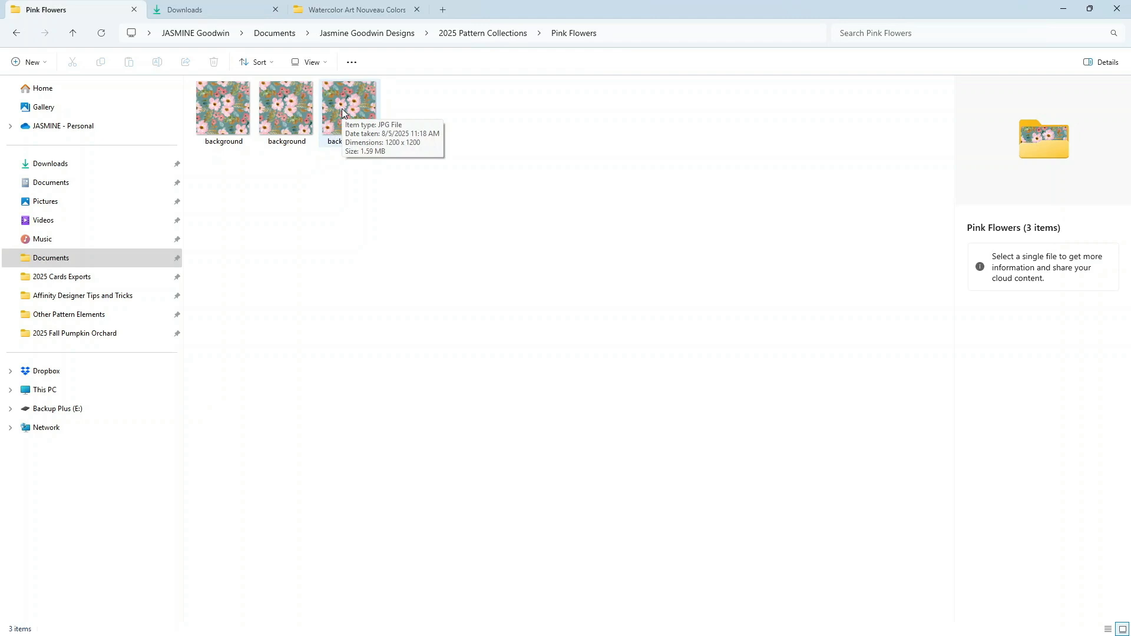